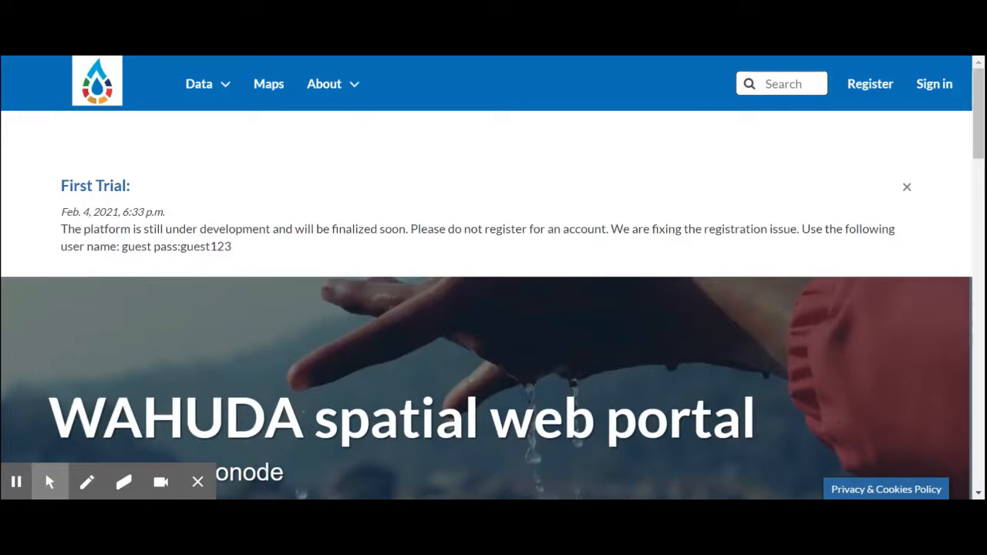
Step: Dismiss the First Trial announcement and examine the home page's statistics, dataset categories and partner logos
{"action": "left_click", "coordinate": [906, 189]}
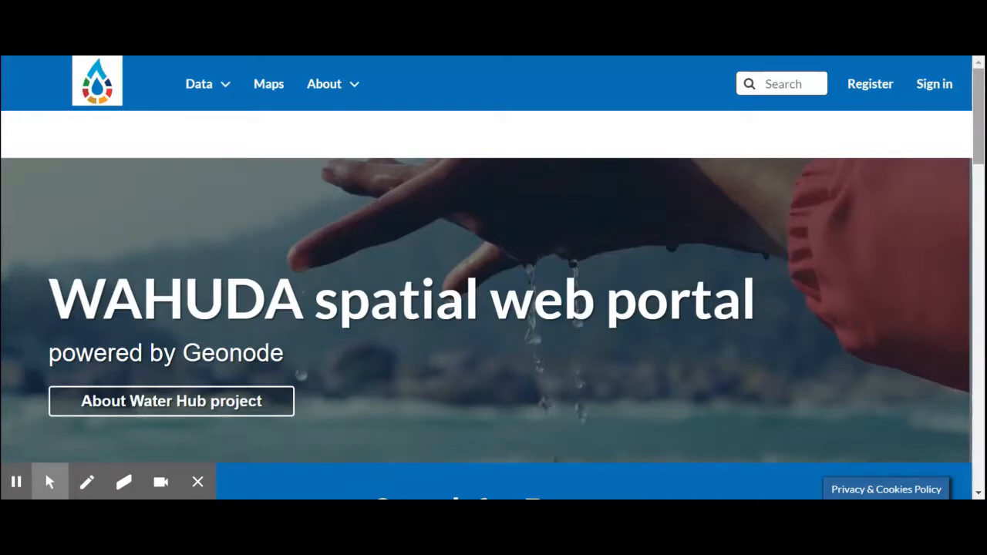
{"action": "left_click_drag", "start_coordinate": [975, 122], "coordinate": [981, 258]}
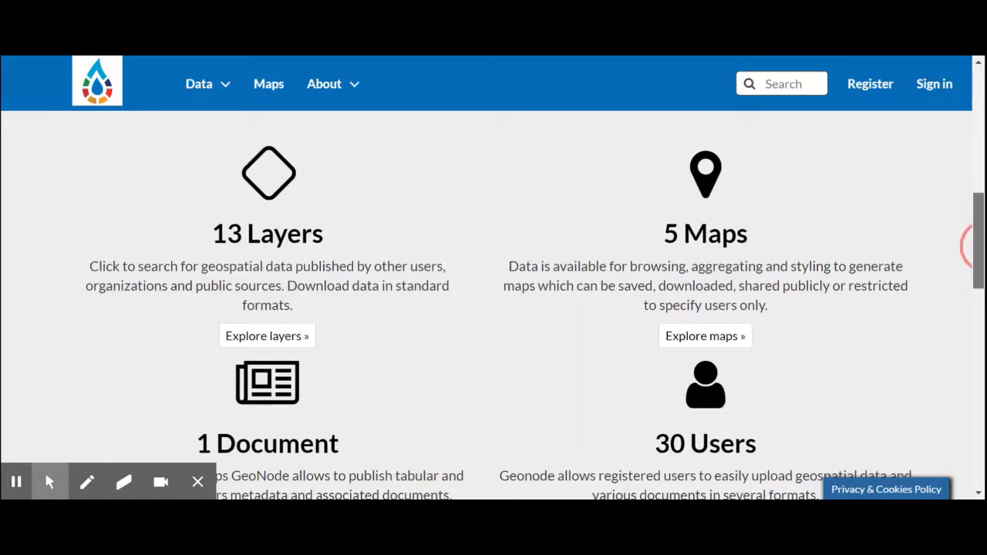
{"action": "scroll", "coordinate": [978, 246], "scroll_direction": "down", "scroll_amount": 4}
{"action": "scroll", "coordinate": [969, 245], "scroll_direction": "down", "scroll_amount": 6}
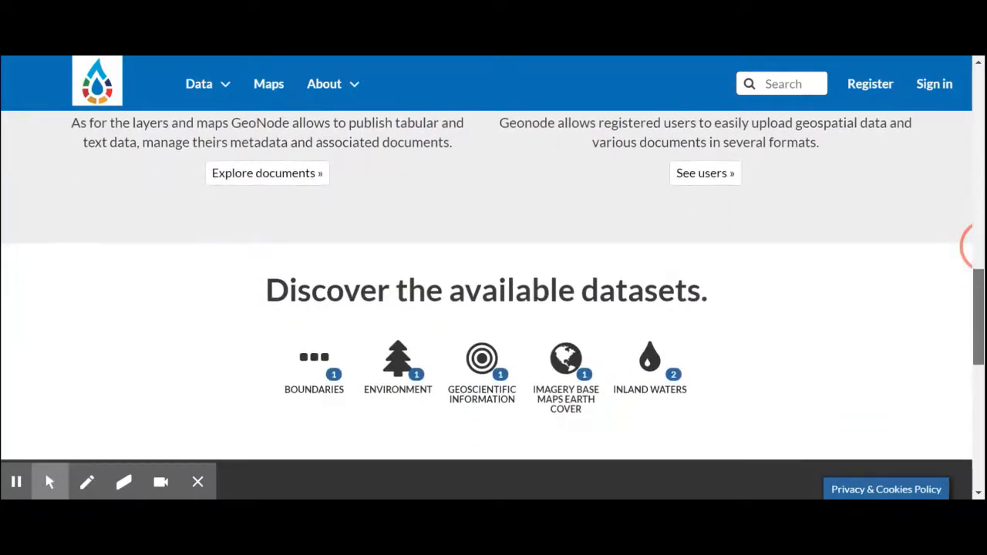
{"action": "scroll", "coordinate": [970, 247], "scroll_direction": "down", "scroll_amount": 2}
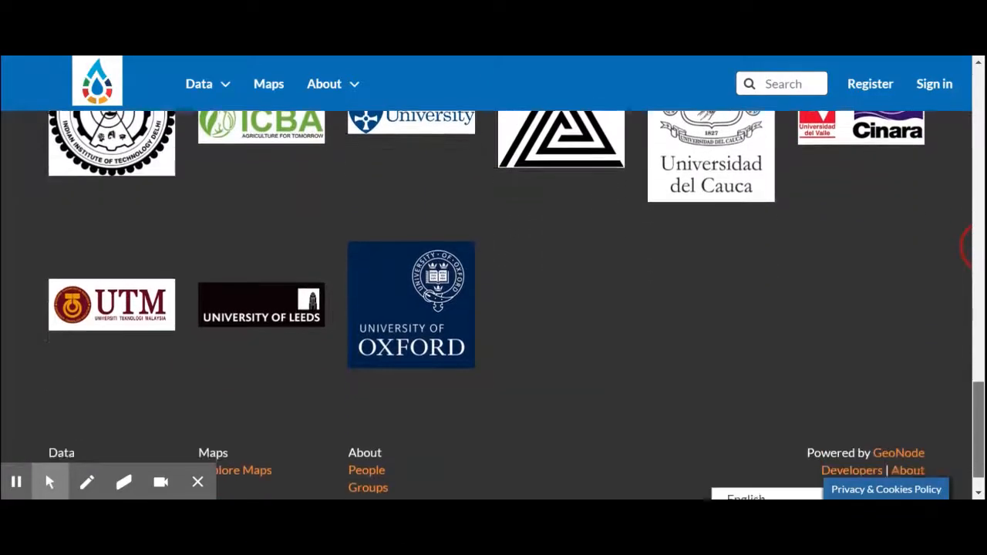
{"action": "scroll", "coordinate": [970, 247], "scroll_direction": "up", "scroll_amount": 3}
{"action": "left_click_drag", "start_coordinate": [983, 403], "coordinate": [982, 317]}
{"action": "left_click_drag", "start_coordinate": [977, 247], "coordinate": [980, 81]}
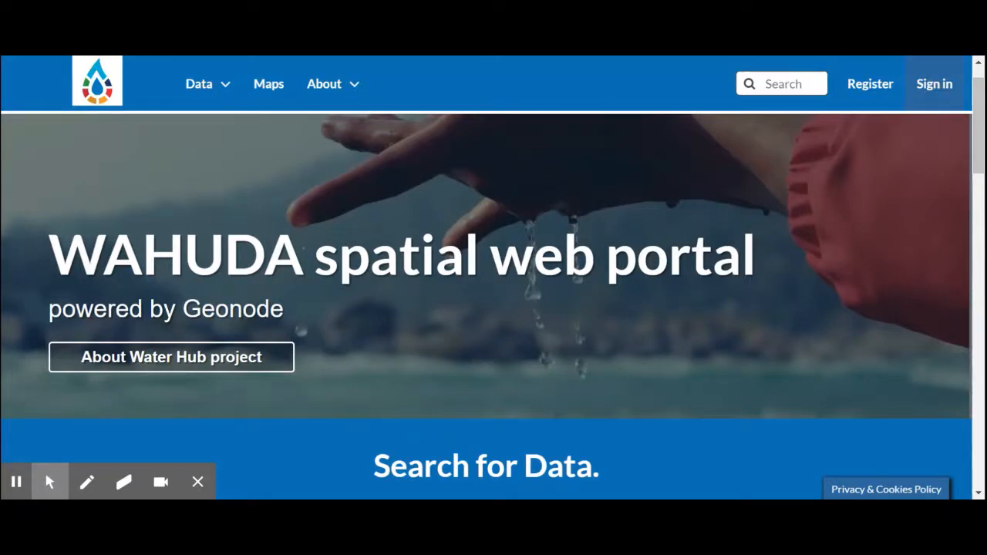
Step: Sign in to the portal with the prefilled username and password of the data leader account
{"action": "left_click", "coordinate": [934, 84]}
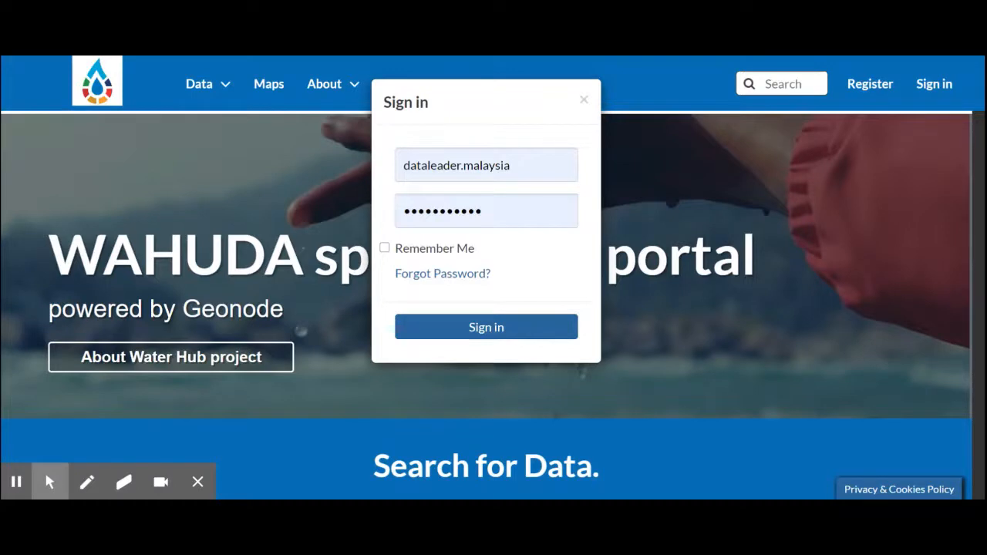
{"action": "left_click", "coordinate": [543, 165]}
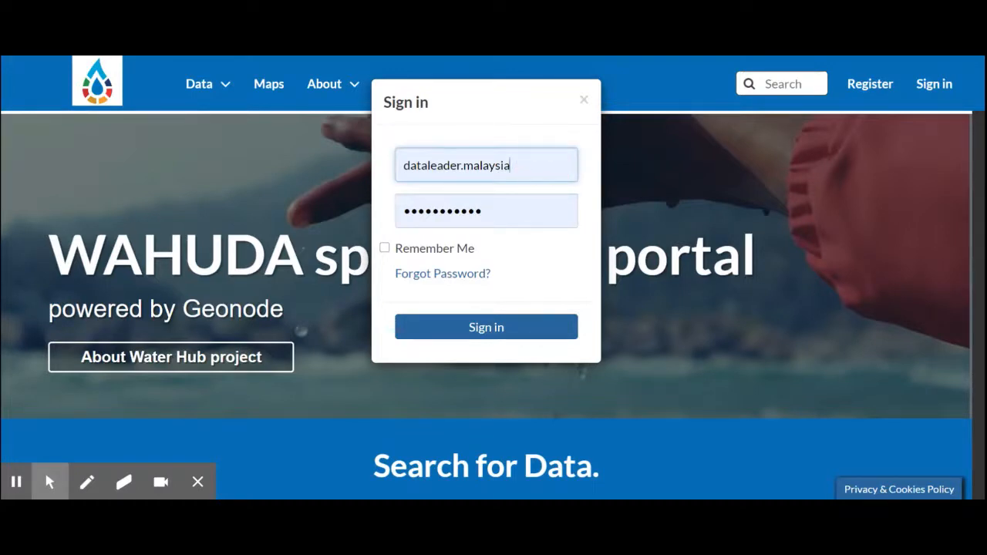
{"action": "left_click", "coordinate": [595, 213]}
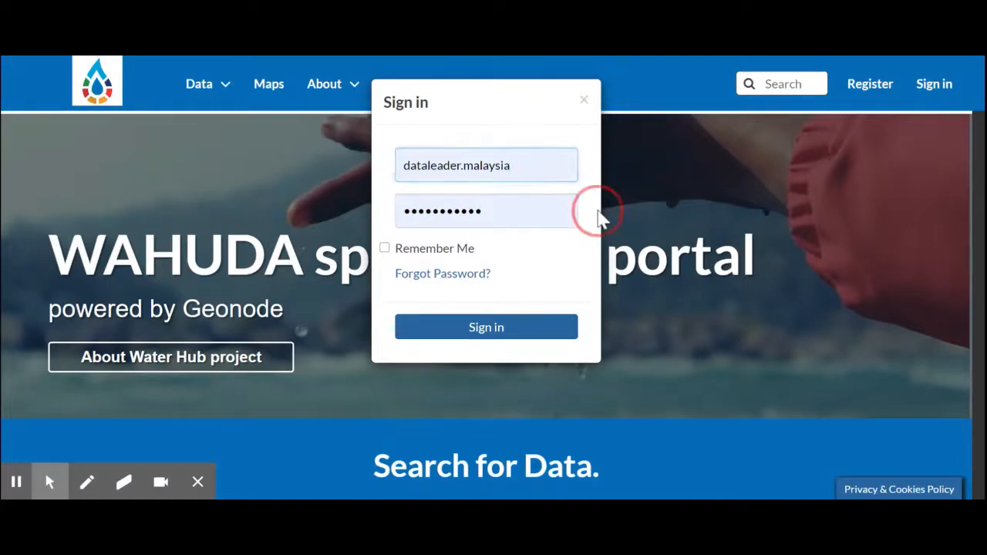
{"action": "left_click", "coordinate": [486, 327]}
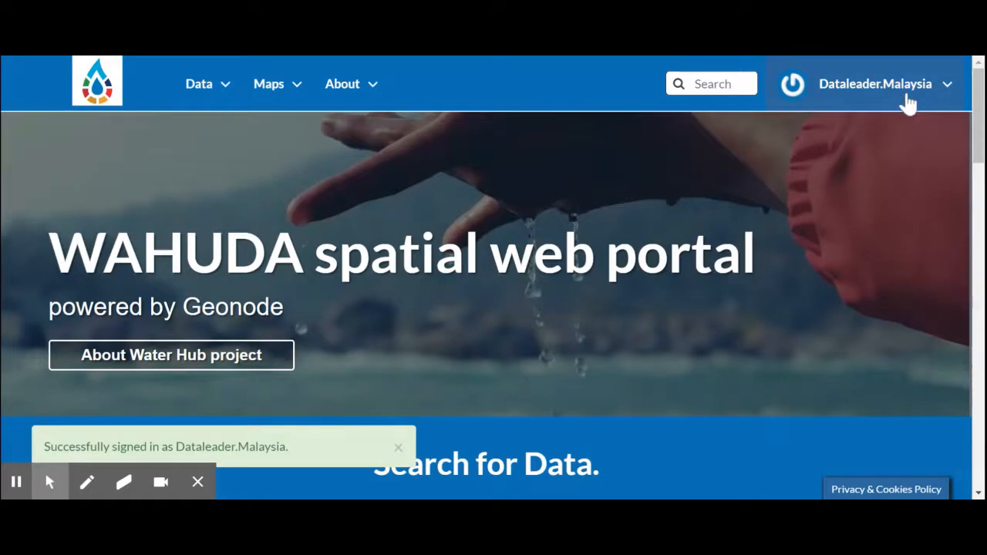
Step: Open the signed-in account's profile page and its Edit Your Profile form
{"action": "left_click", "coordinate": [907, 100]}
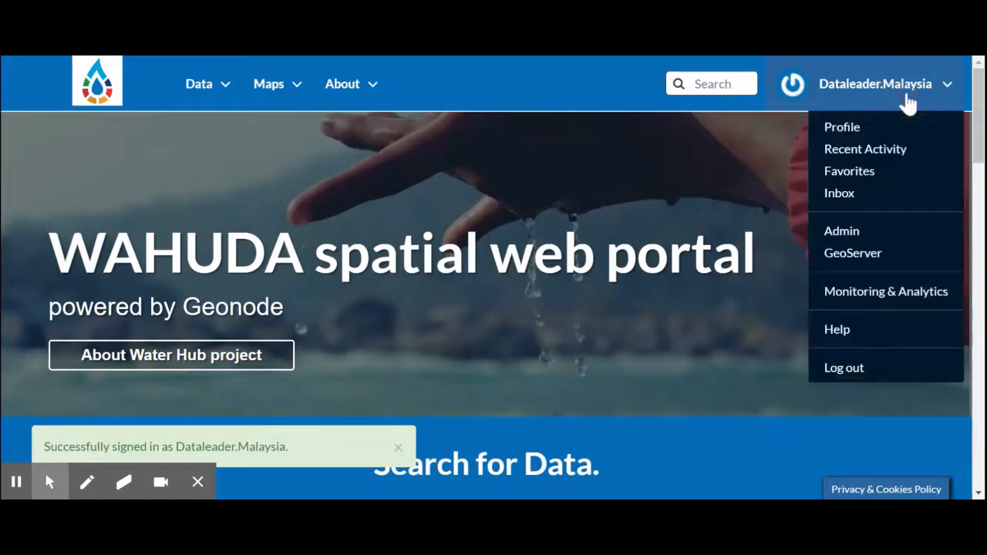
{"action": "left_click", "coordinate": [843, 131]}
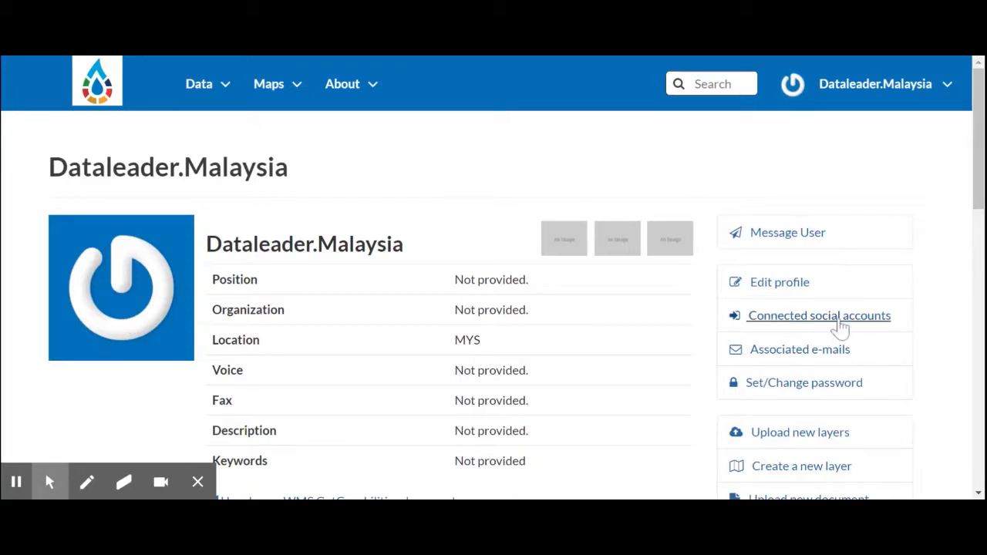
{"action": "left_click", "coordinate": [781, 285]}
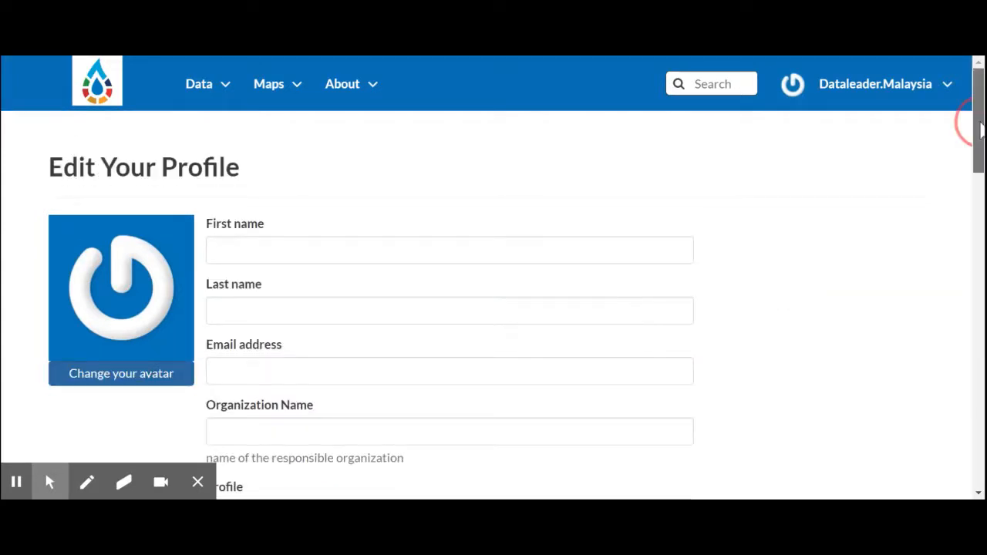
Step: Examine the fields of the profile form, from the name and organization entries to language and timezone
{"action": "left_click_drag", "start_coordinate": [981, 123], "coordinate": [977, 185]}
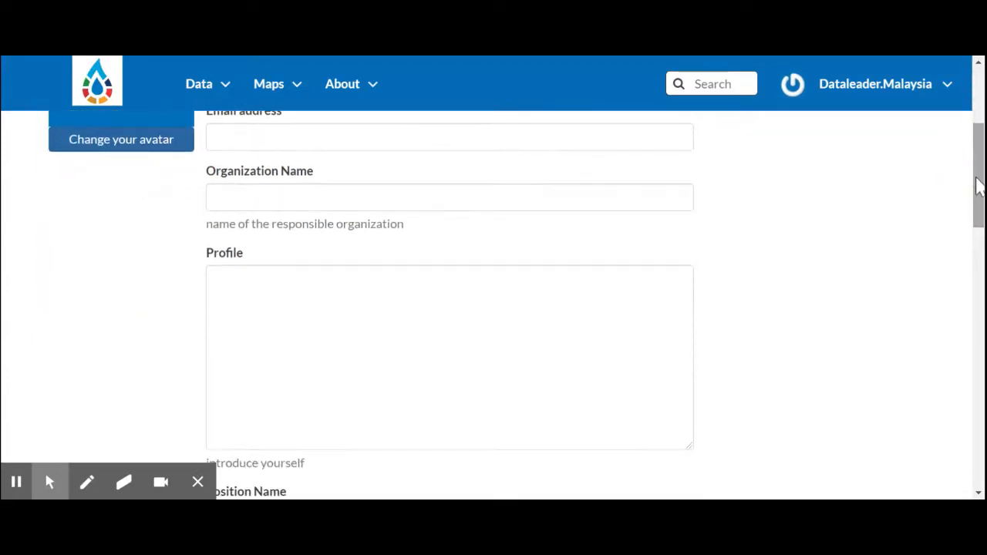
{"action": "left_click", "coordinate": [273, 297]}
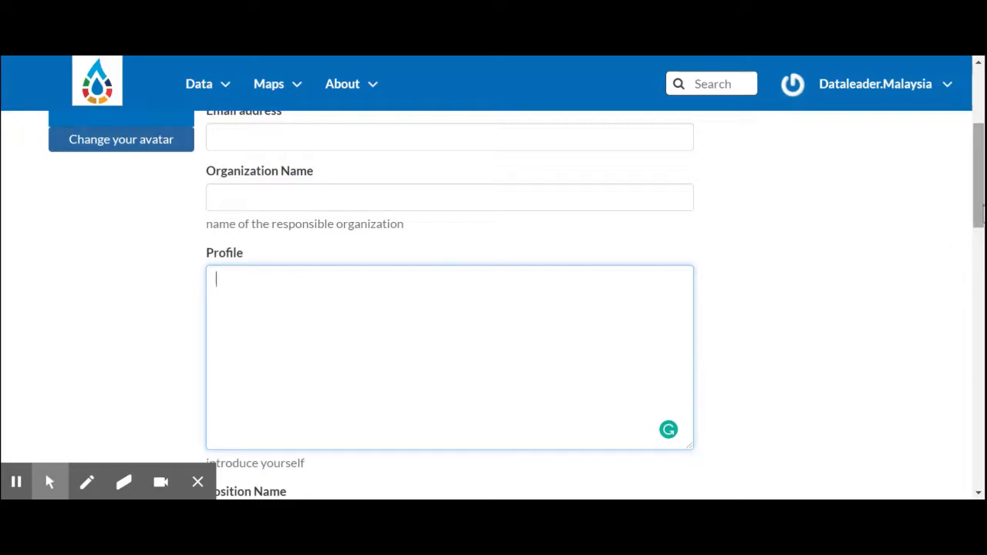
{"action": "left_click_drag", "start_coordinate": [981, 205], "coordinate": [981, 181]}
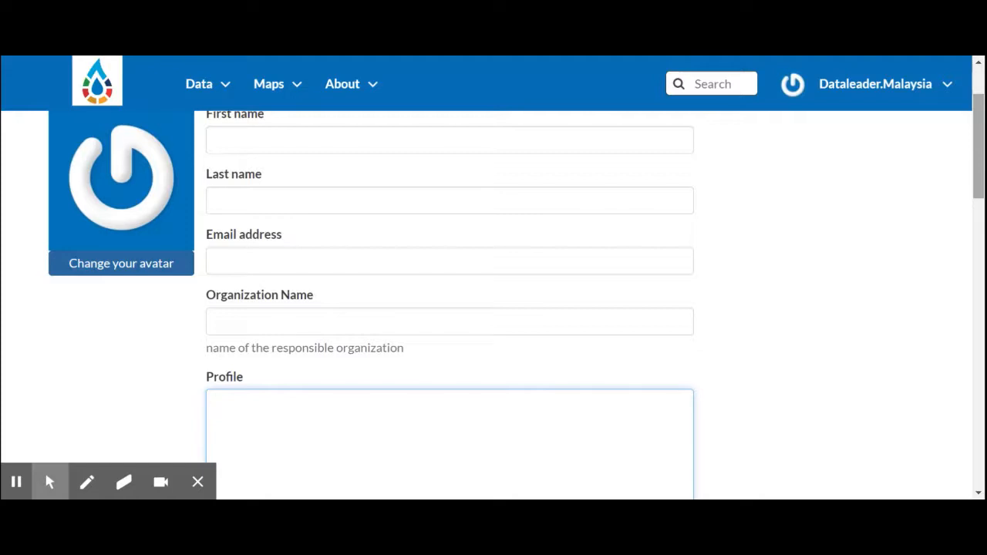
{"action": "scroll", "coordinate": [973, 175], "scroll_direction": "down", "scroll_amount": 7}
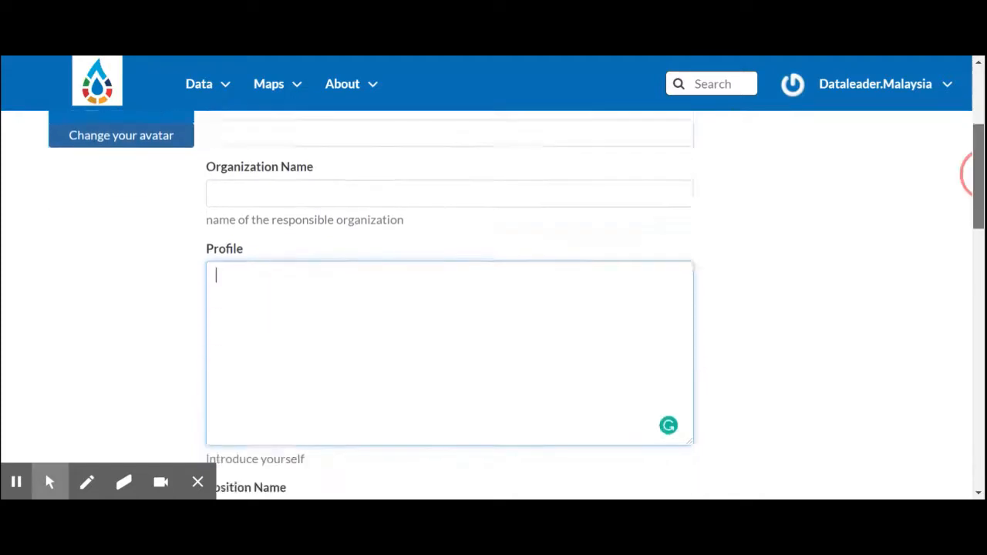
{"action": "scroll", "coordinate": [973, 174], "scroll_direction": "down", "scroll_amount": 8}
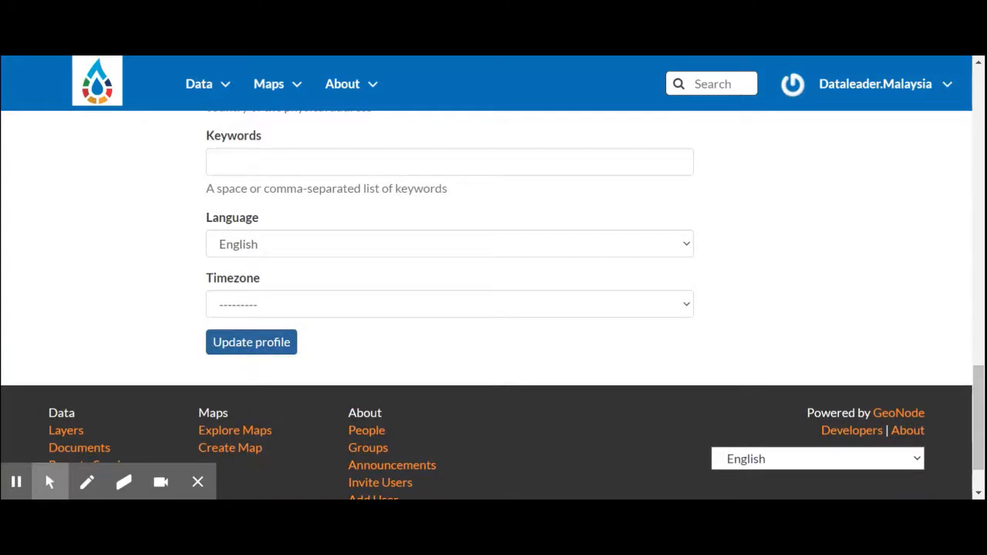
{"action": "scroll", "coordinate": [963, 455], "scroll_direction": "up", "scroll_amount": 15}
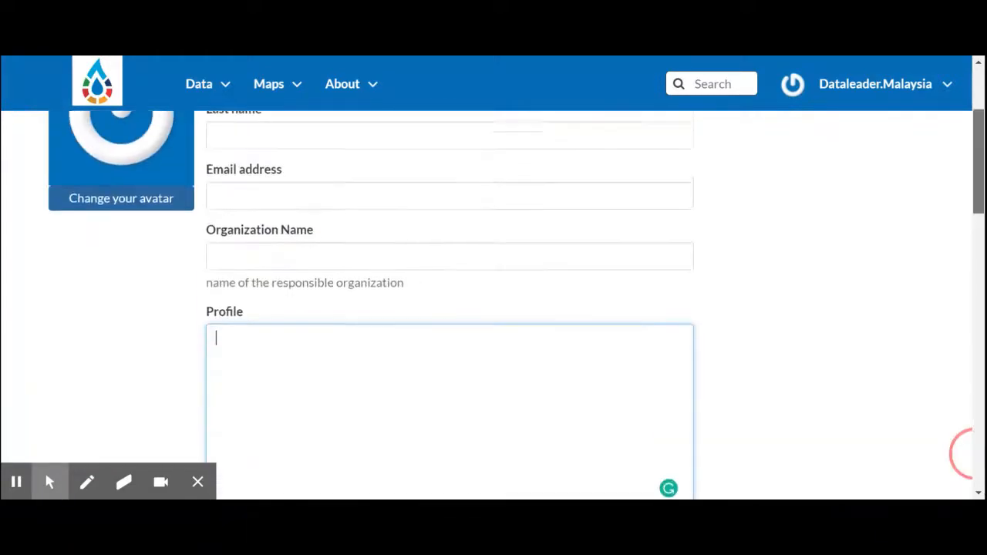
{"action": "left_click_drag", "start_coordinate": [982, 187], "coordinate": [982, 181]}
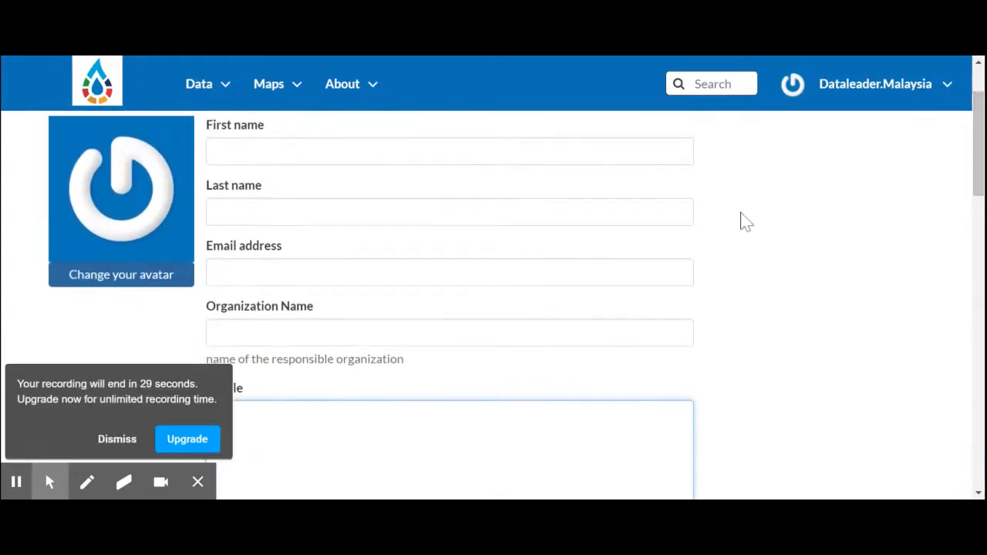
{"action": "left_click", "coordinate": [116, 441]}
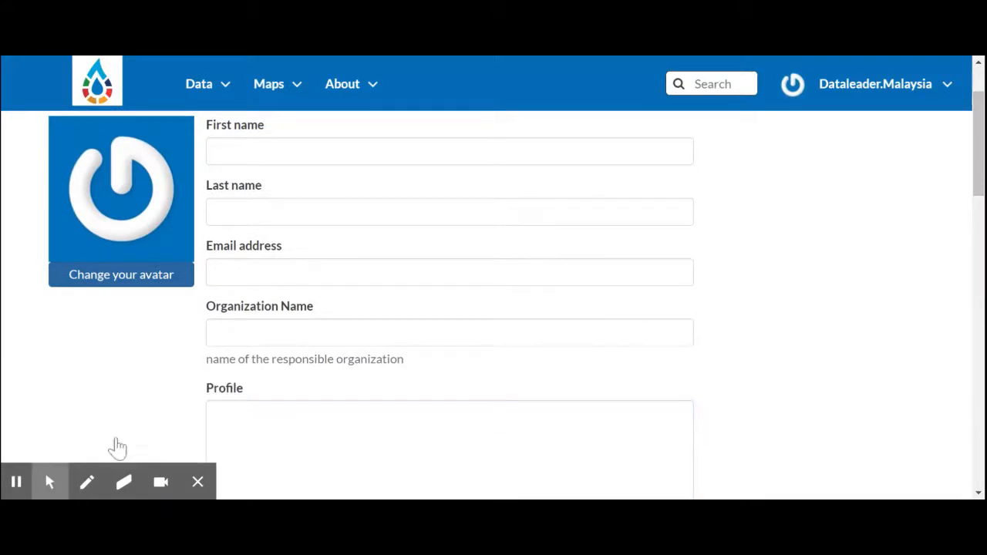
Step: Fill in the account holder's e-mail address in the profile form, correcting the misspelled part
{"action": "left_click", "coordinate": [449, 272]}
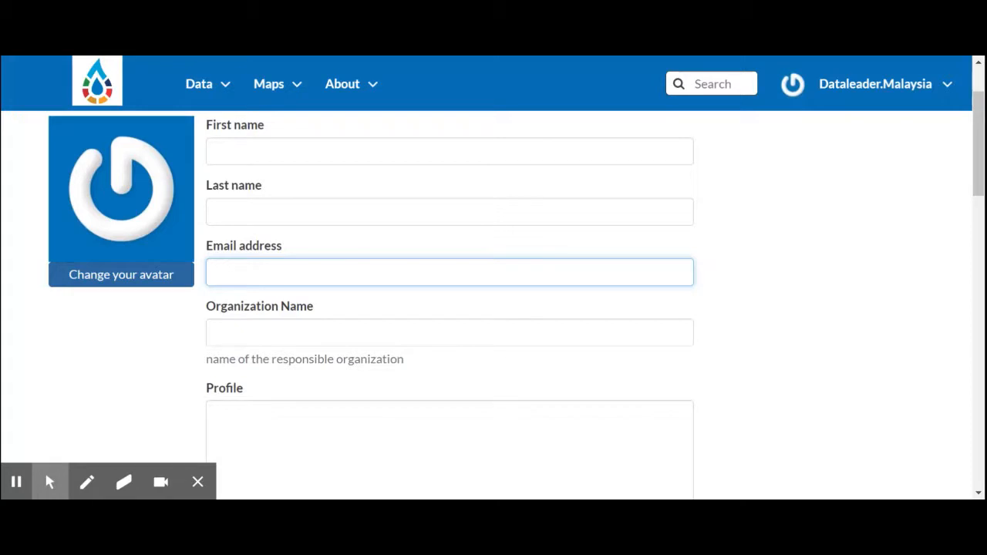
{"action": "left_click", "coordinate": [185, 347]}
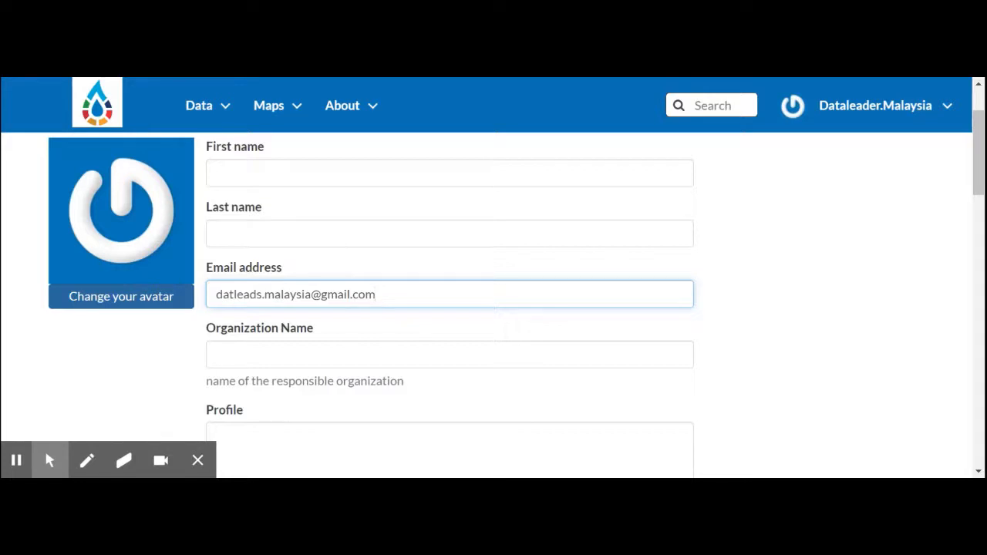
{"action": "left_click", "coordinate": [233, 295]}
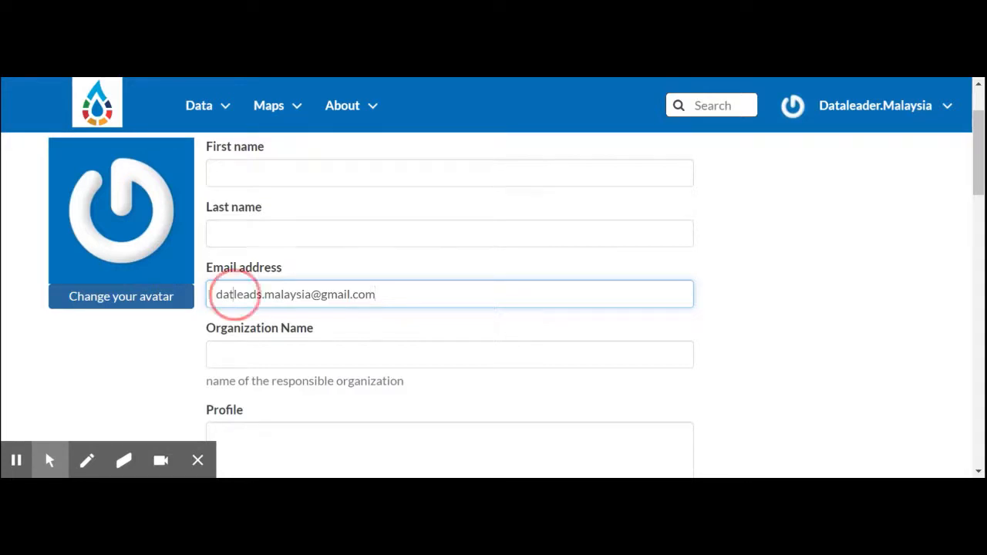
{"action": "type", "text": "a"}
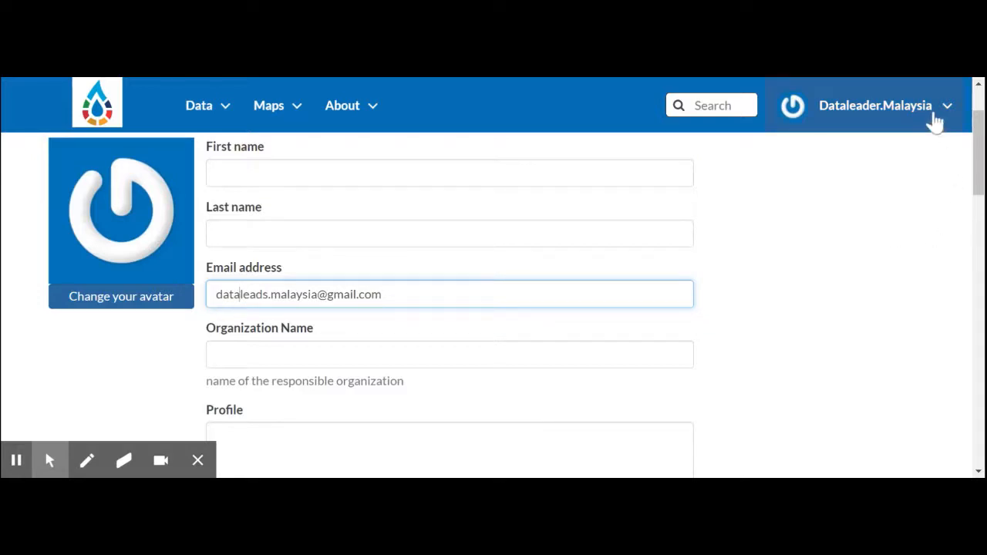
Step: Go back to the profile page and open the password change form to view its fields
{"action": "left_click", "coordinate": [919, 118]}
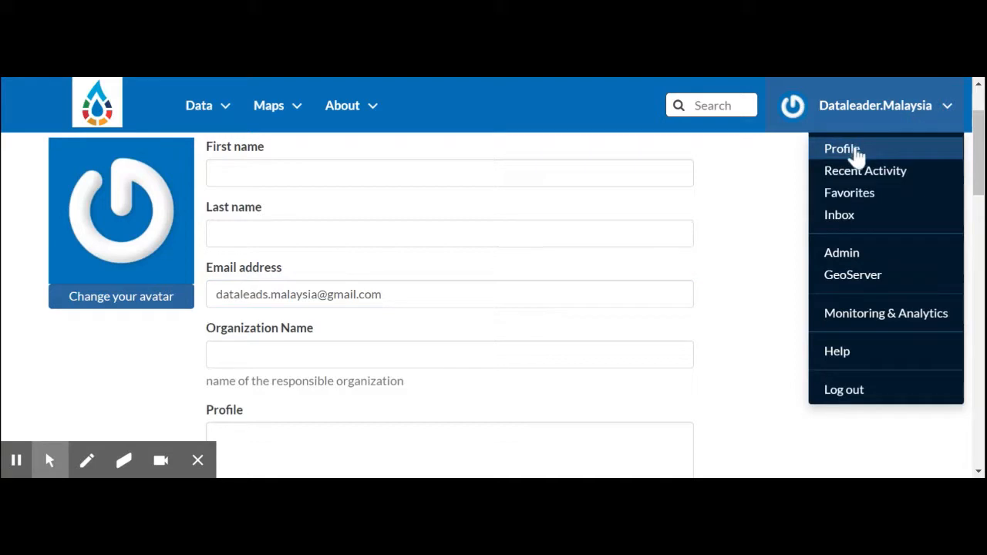
{"action": "left_click", "coordinate": [856, 147]}
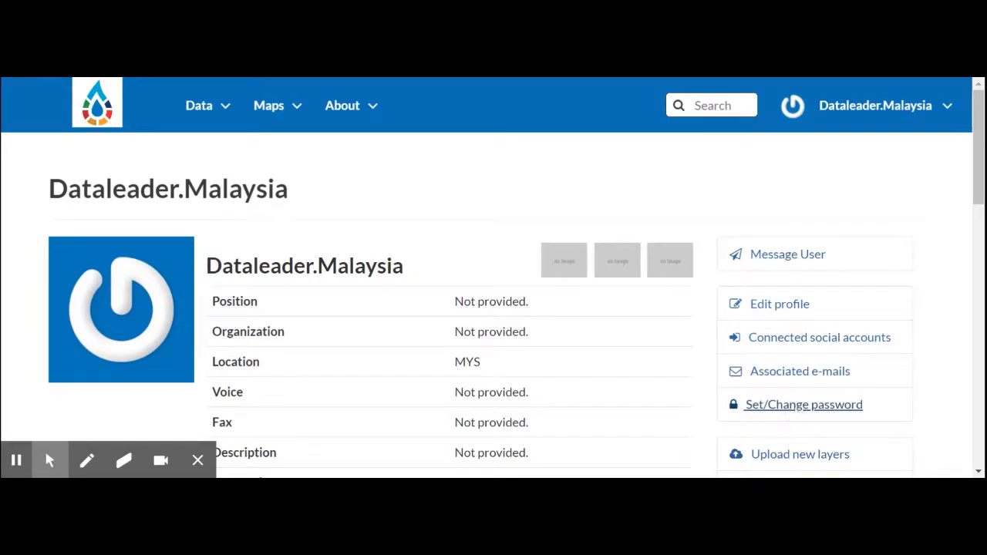
{"action": "left_click", "coordinate": [797, 407]}
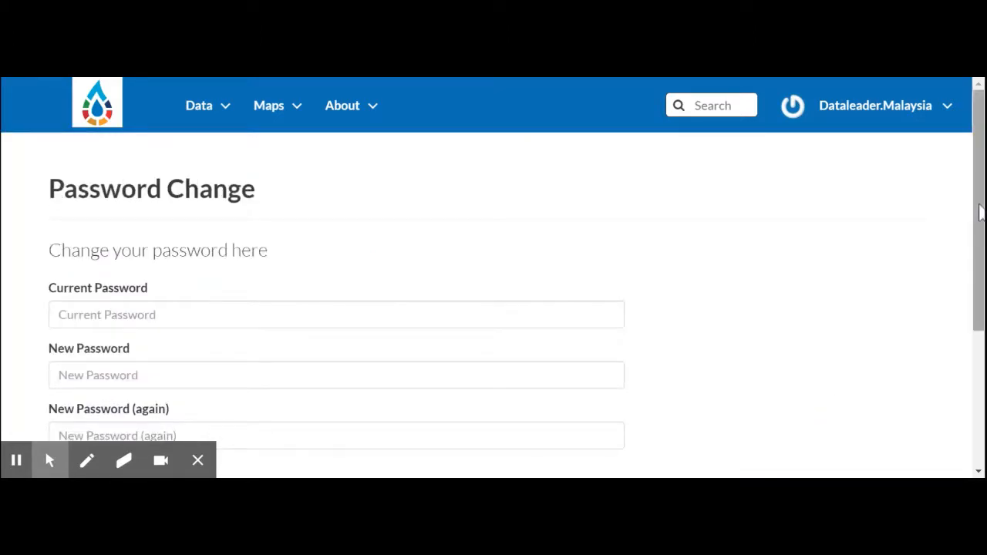
{"action": "left_click", "coordinate": [978, 206]}
{"action": "left_click_drag", "start_coordinate": [978, 207], "coordinate": [978, 257]}
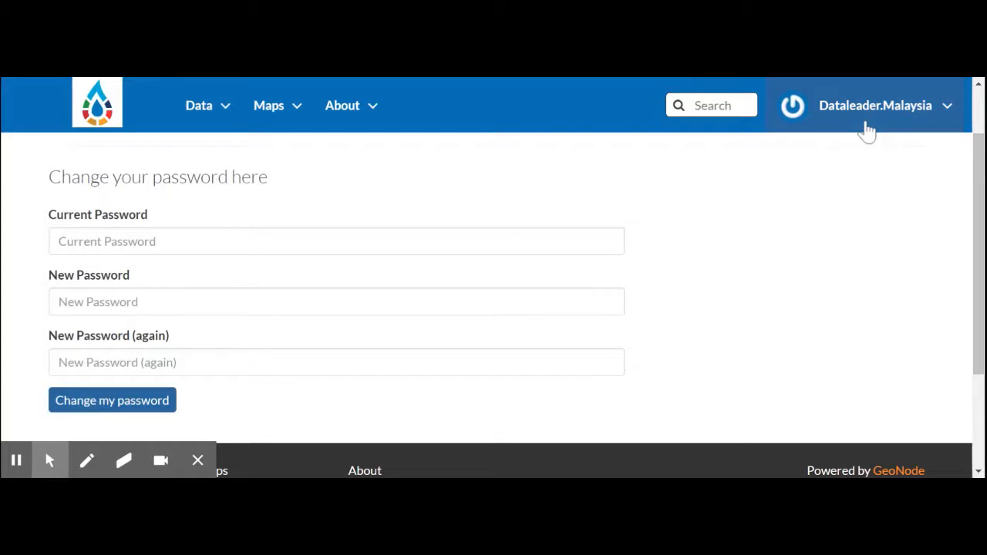
Step: Leave the password change form without changes and return to the account's profile page
{"action": "left_click", "coordinate": [868, 130]}
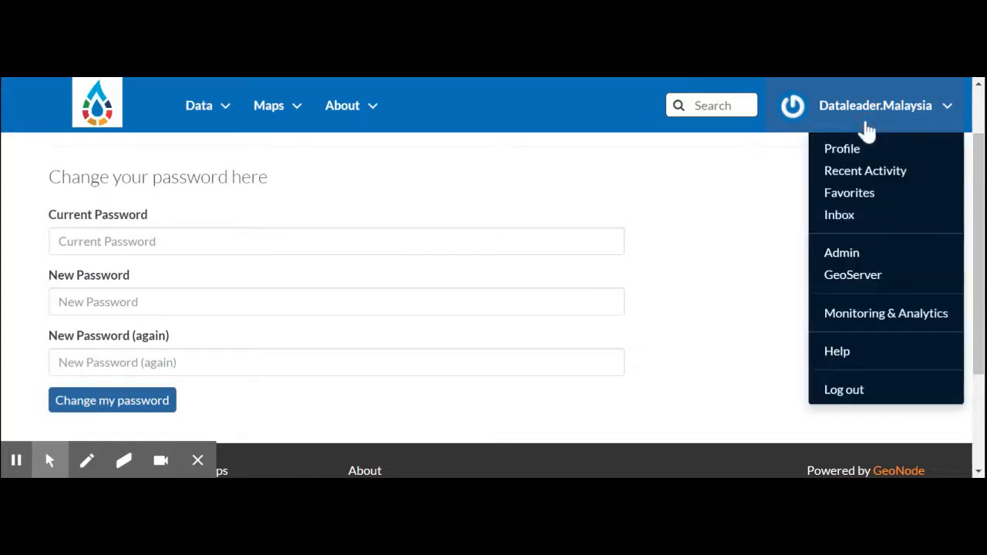
{"action": "left_click", "coordinate": [721, 225]}
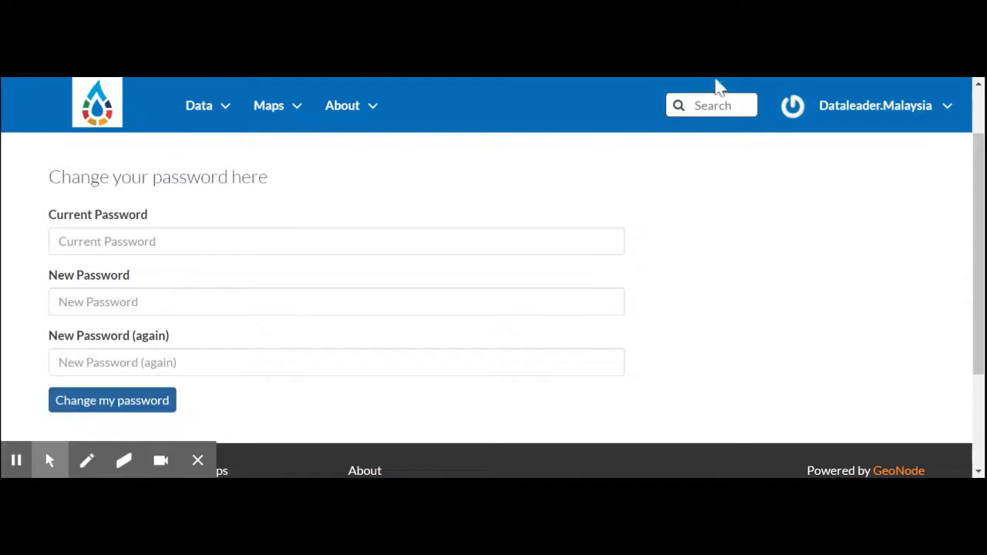
{"action": "left_click", "coordinate": [862, 99]}
{"action": "left_click", "coordinate": [852, 145]}
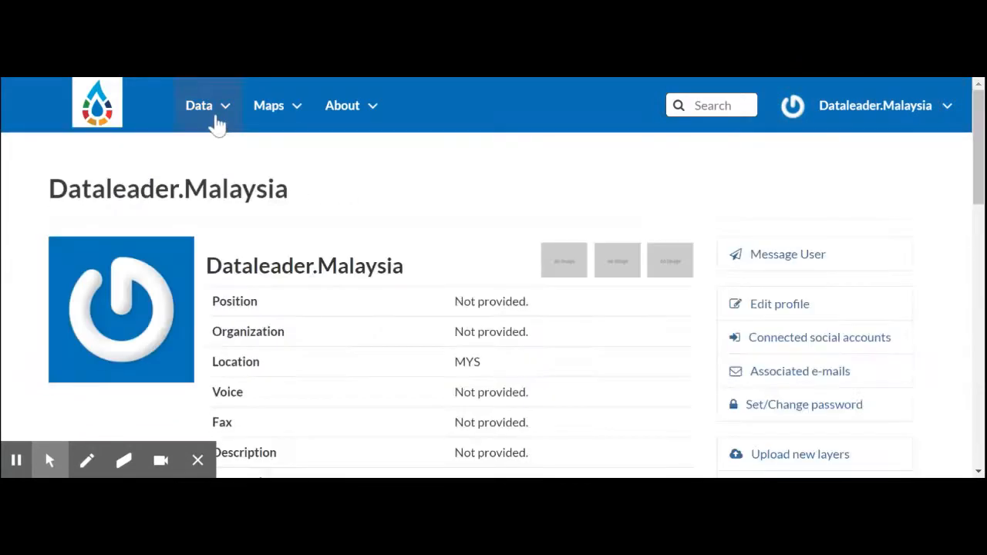
Step: Open the portal's layers list, look through the first page and go to the next page of layers
{"action": "left_click", "coordinate": [216, 122]}
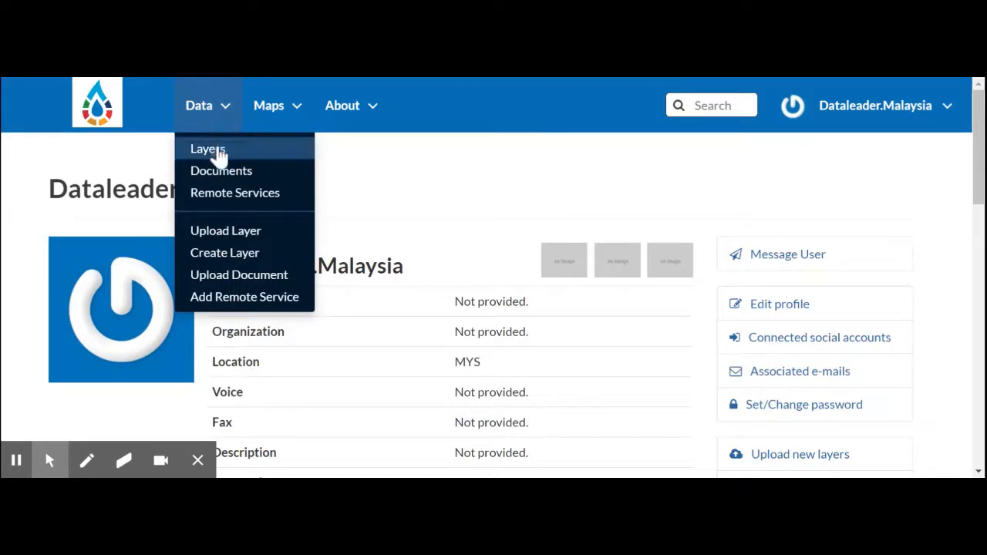
{"action": "left_click", "coordinate": [216, 149]}
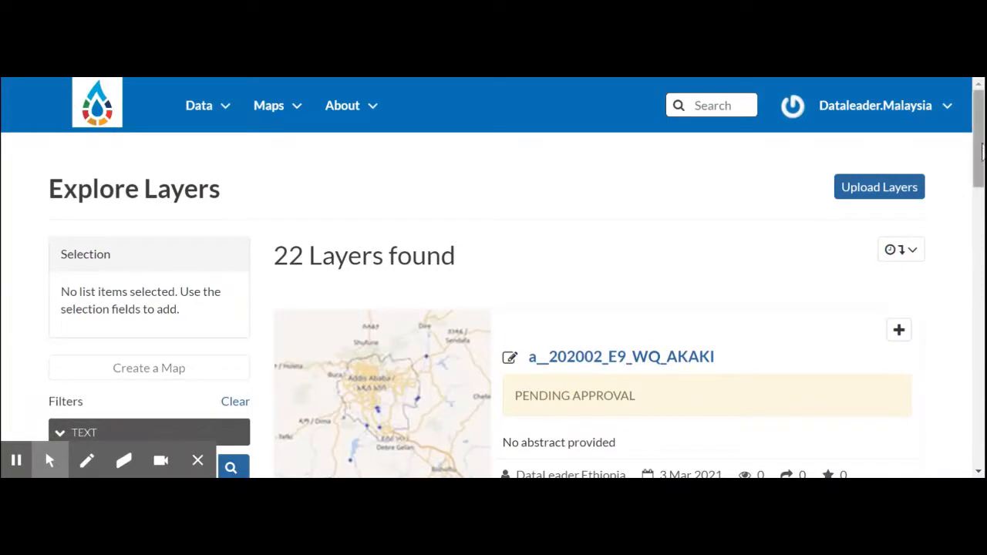
{"action": "mouse_move", "coordinate": [978, 148]}
{"action": "left_mouse_down"}
{"action": "mouse_move", "coordinate": [977, 414]}
{"action": "mouse_move", "coordinate": [978, 153]}
{"action": "left_mouse_up"}
{"action": "scroll", "coordinate": [964, 145], "scroll_direction": "down", "scroll_amount": 4}
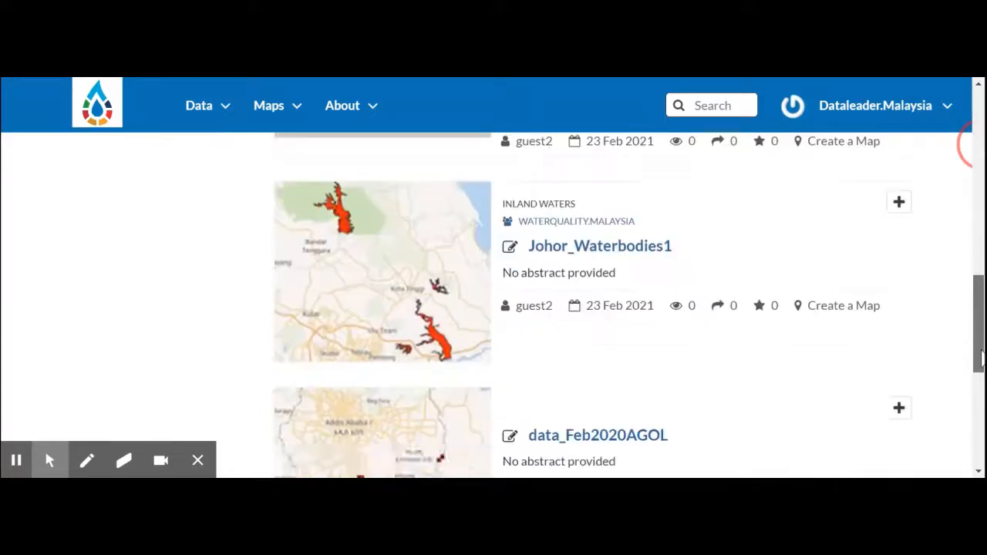
{"action": "left_click", "coordinate": [923, 437]}
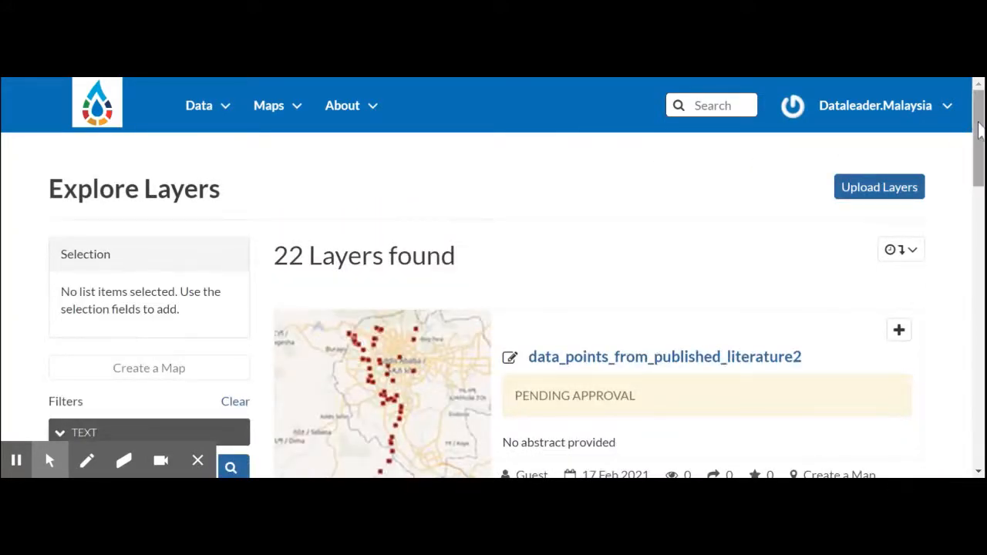
Step: Find the Johor Basin 1995 Flood Event (GSDR + HydroSHEDS) layer in the layers list and open its page
{"action": "mouse_move", "coordinate": [978, 128]}
{"action": "left_mouse_down"}
{"action": "mouse_move", "coordinate": [981, 373]}
{"action": "mouse_move", "coordinate": [977, 130]}
{"action": "left_mouse_up"}
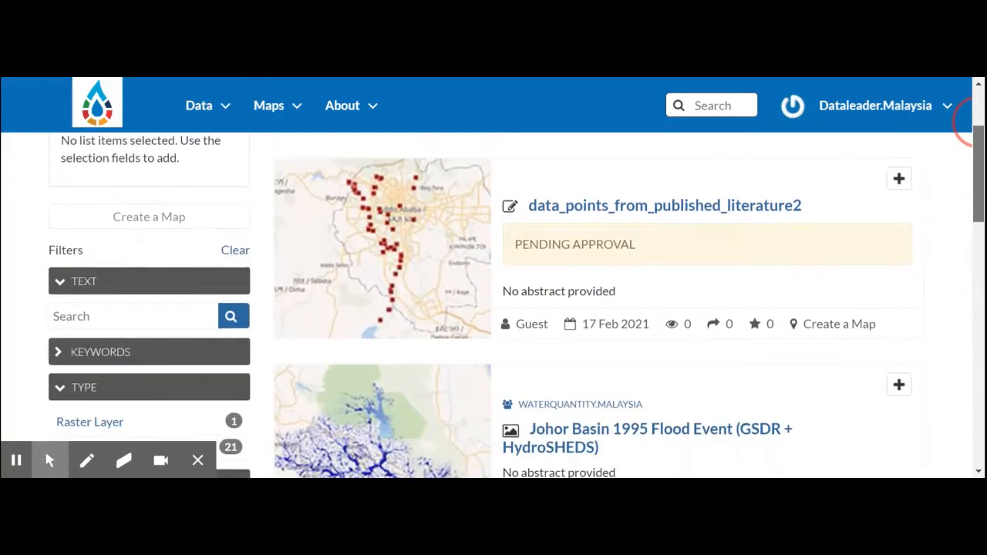
{"action": "scroll", "coordinate": [965, 123], "scroll_direction": "down", "scroll_amount": 1}
{"action": "scroll", "coordinate": [965, 123], "scroll_direction": "down", "scroll_amount": 1}
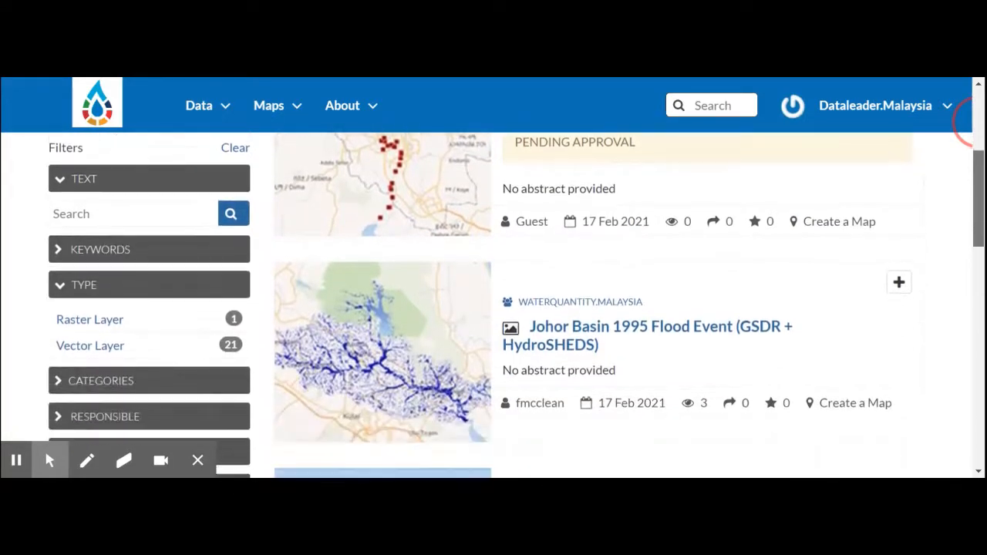
{"action": "left_click", "coordinate": [573, 341]}
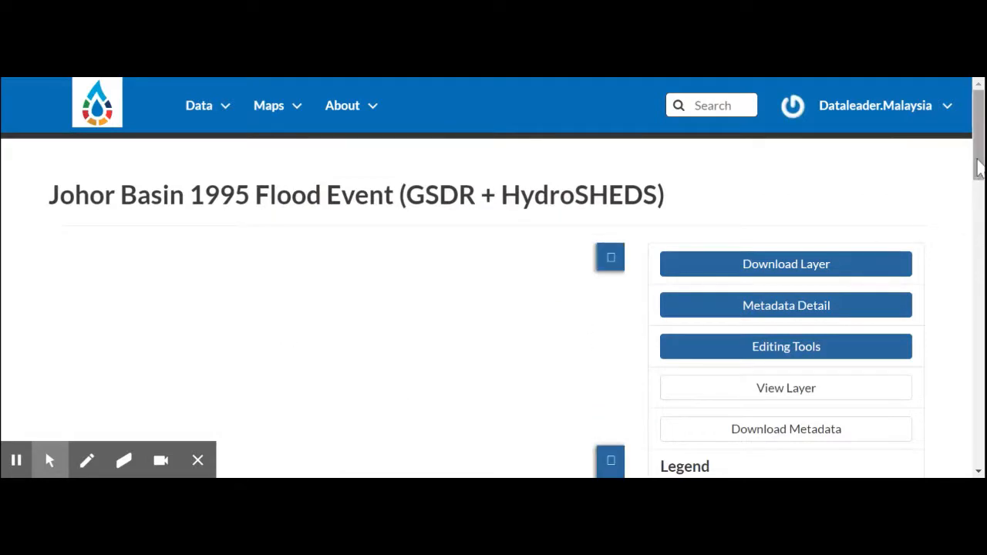
Step: Look over the Johor Basin flood map and check the layer's available download formats without downloading anything
{"action": "left_click_drag", "start_coordinate": [977, 159], "coordinate": [978, 162]}
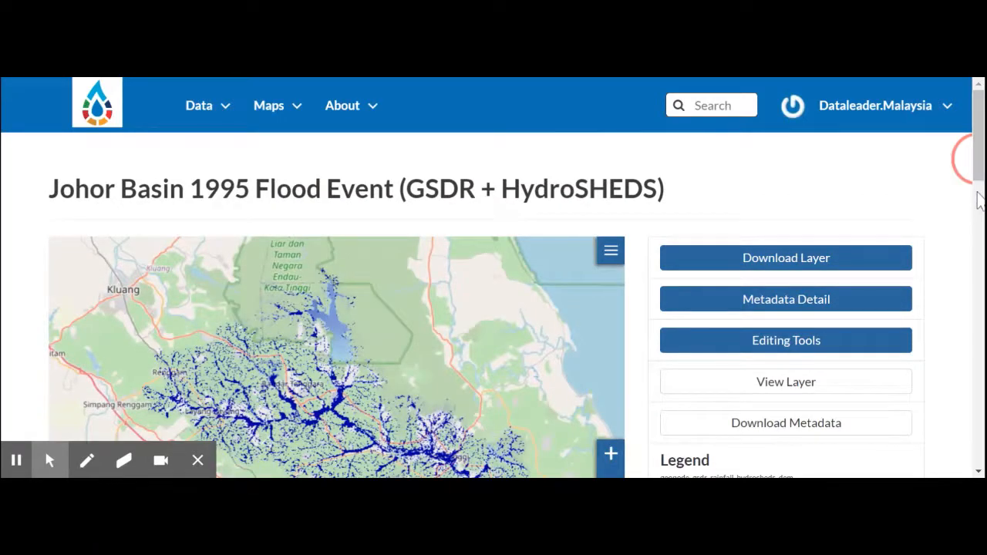
{"action": "scroll", "coordinate": [979, 185], "scroll_direction": "down", "scroll_amount": 1}
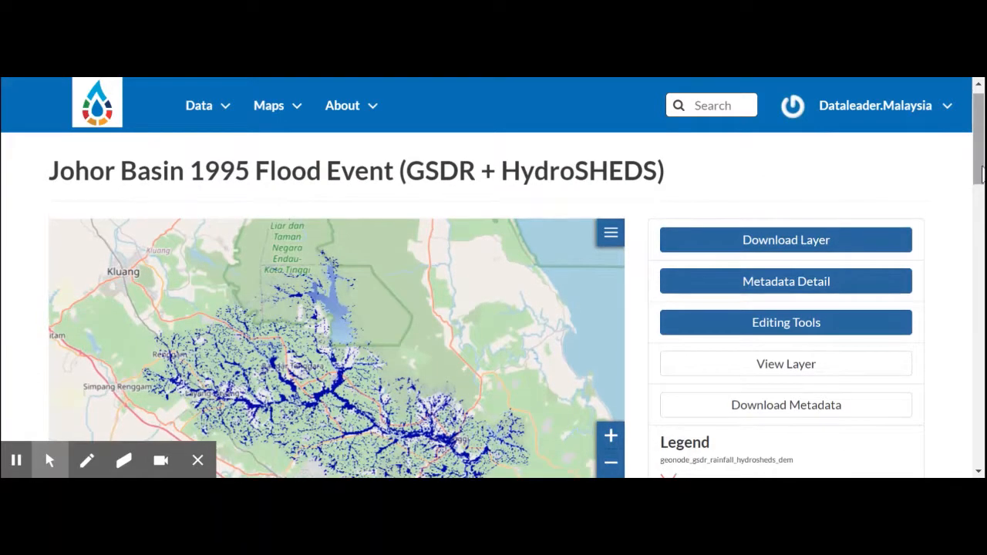
{"action": "mouse_move", "coordinate": [979, 169]}
{"action": "left_mouse_down"}
{"action": "mouse_move", "coordinate": [979, 203]}
{"action": "mouse_move", "coordinate": [977, 181]}
{"action": "left_mouse_up"}
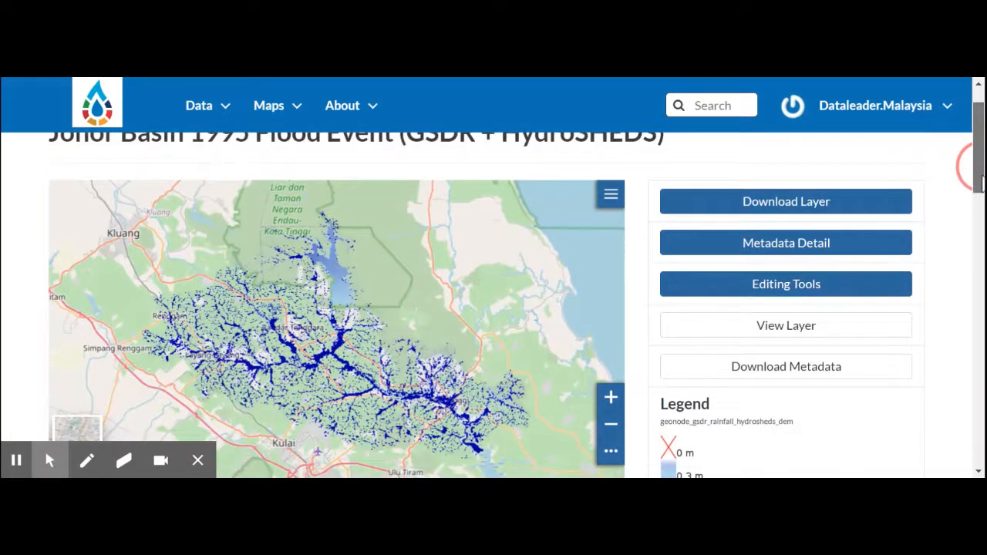
{"action": "left_click", "coordinate": [763, 208]}
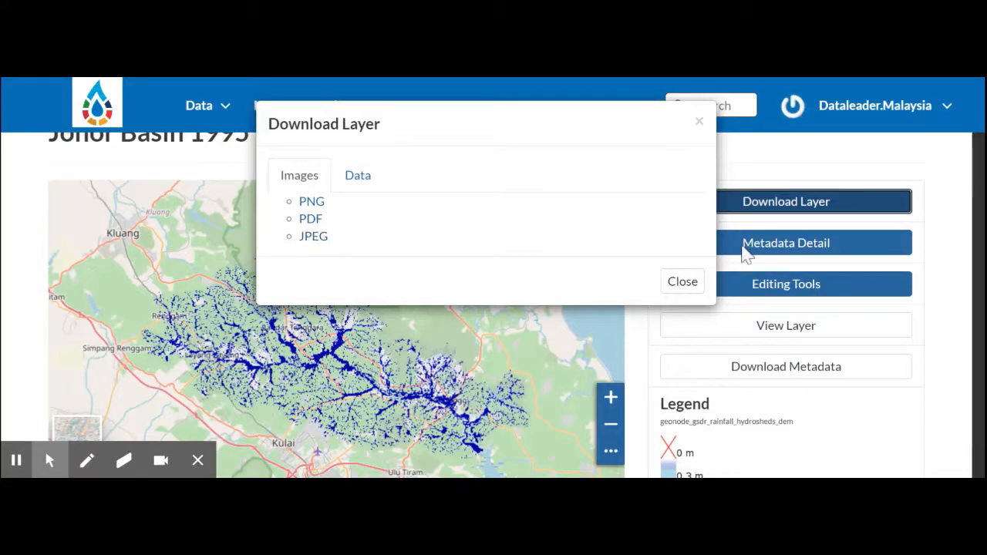
{"action": "left_click", "coordinate": [681, 282]}
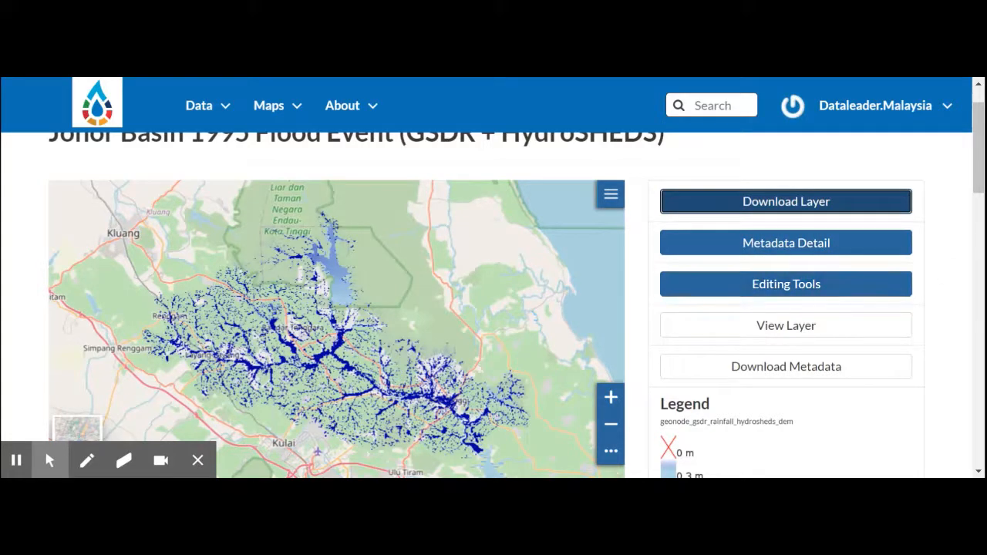
Step: Look through the rest of the Johor Basin layer page, including its permissions and responsible-contact sections
{"action": "left_click_drag", "start_coordinate": [977, 154], "coordinate": [939, 416]}
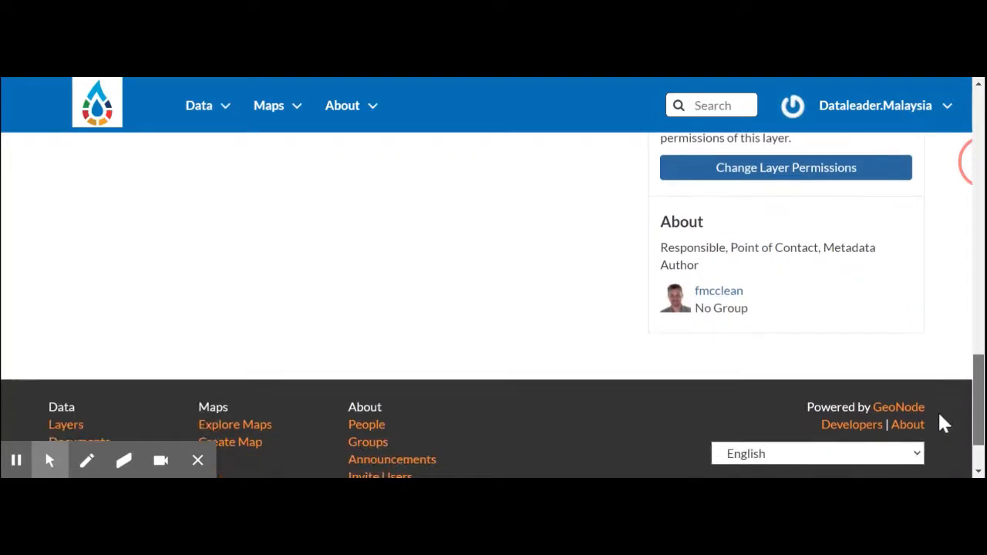
{"action": "scroll", "coordinate": [940, 405], "scroll_direction": "up", "scroll_amount": 1}
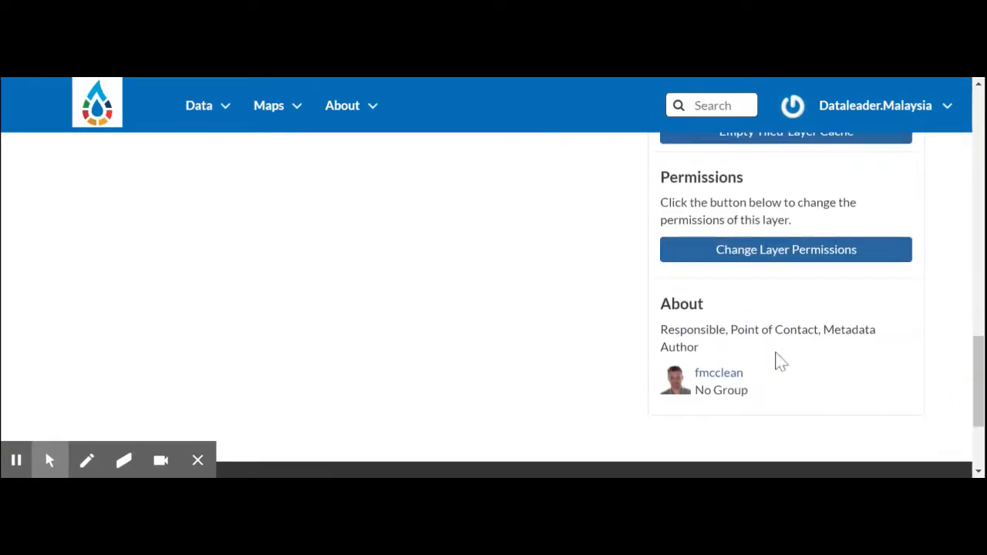
{"action": "scroll", "coordinate": [975, 397], "scroll_direction": "up", "scroll_amount": 8}
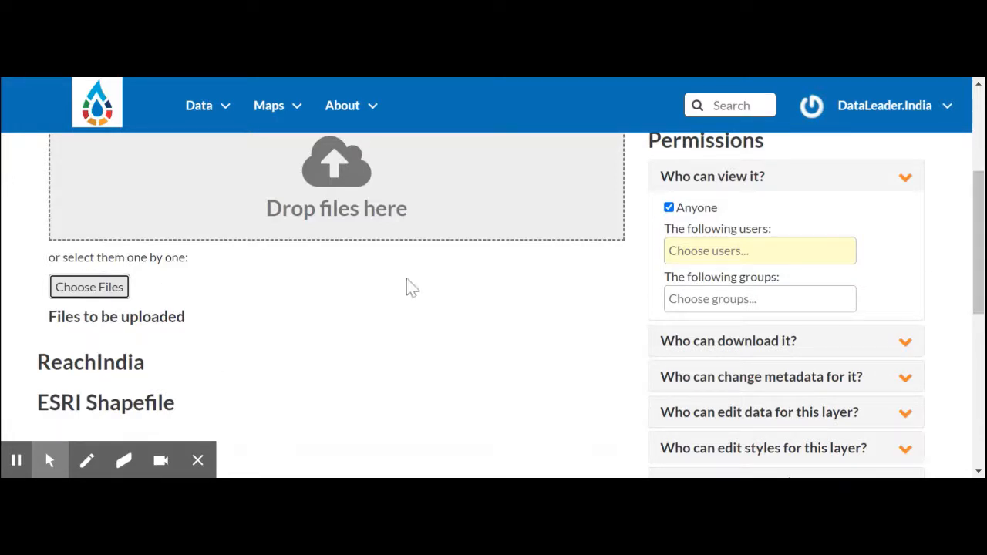
Step: Review the ReachIndia shapefile's .cpg, .dbf, .prj, .shp and .shx files and upload them with the UTF-8/Unicode charset
{"action": "left_click", "coordinate": [111, 297]}
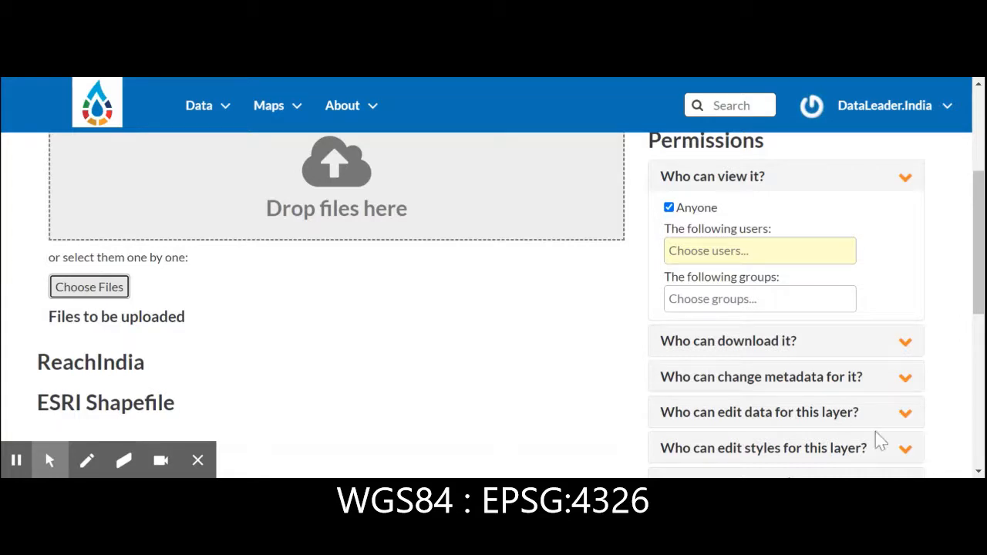
{"action": "left_click", "coordinate": [979, 260]}
{"action": "left_click_drag", "start_coordinate": [980, 260], "coordinate": [976, 348]}
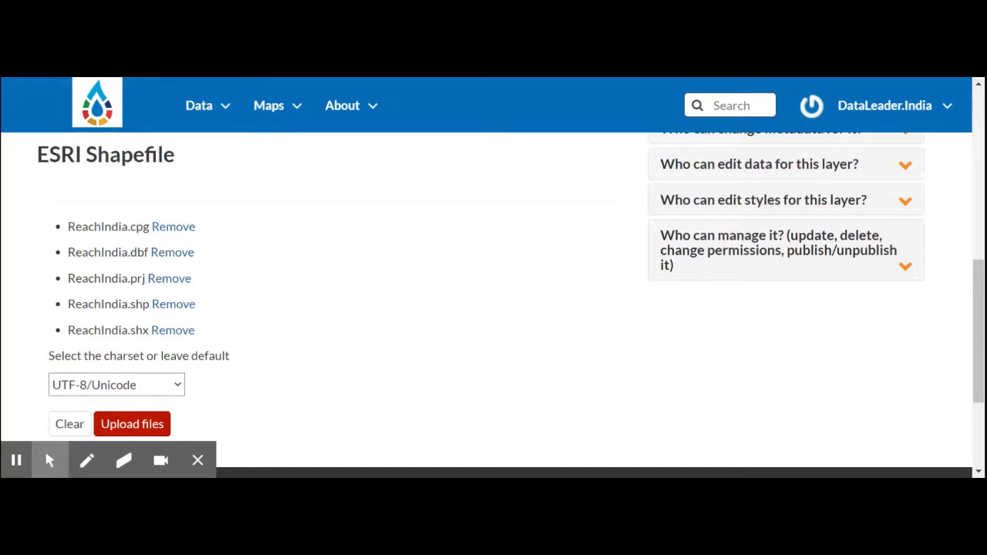
{"action": "mouse_move", "coordinate": [69, 226]}
{"action": "left_mouse_down"}
{"action": "mouse_move", "coordinate": [121, 226]}
{"action": "mouse_move", "coordinate": [64, 238]}
{"action": "left_mouse_up"}
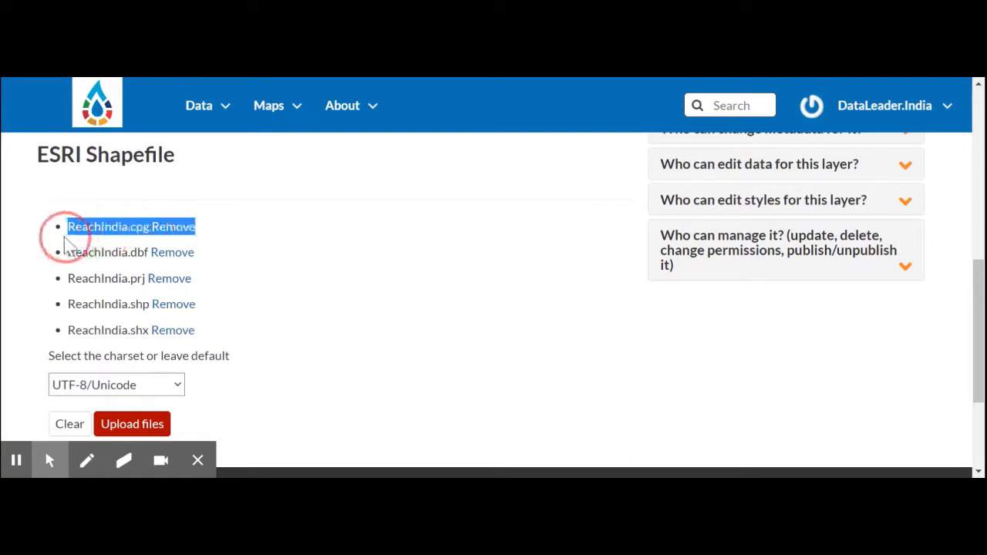
{"action": "left_click", "coordinate": [65, 241]}
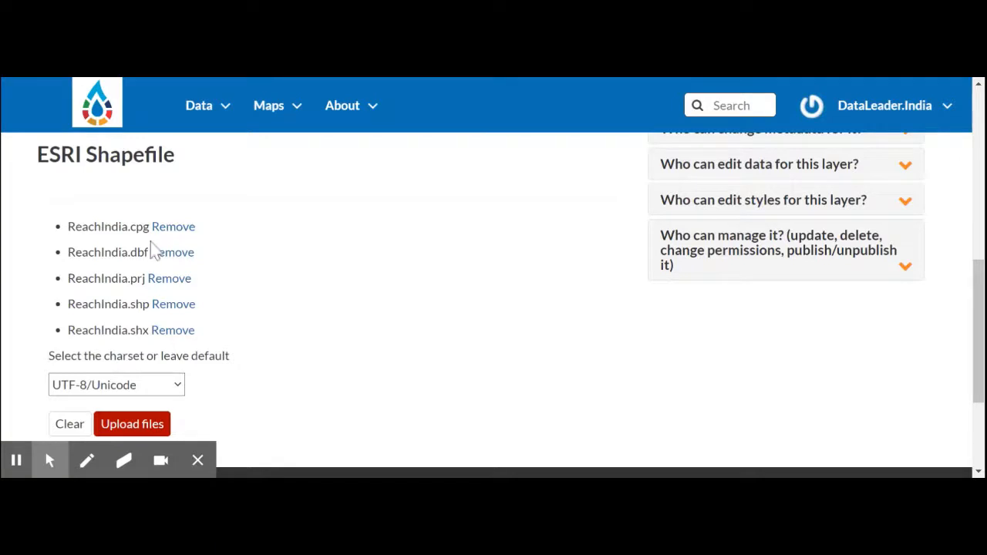
{"action": "left_click", "coordinate": [136, 430]}
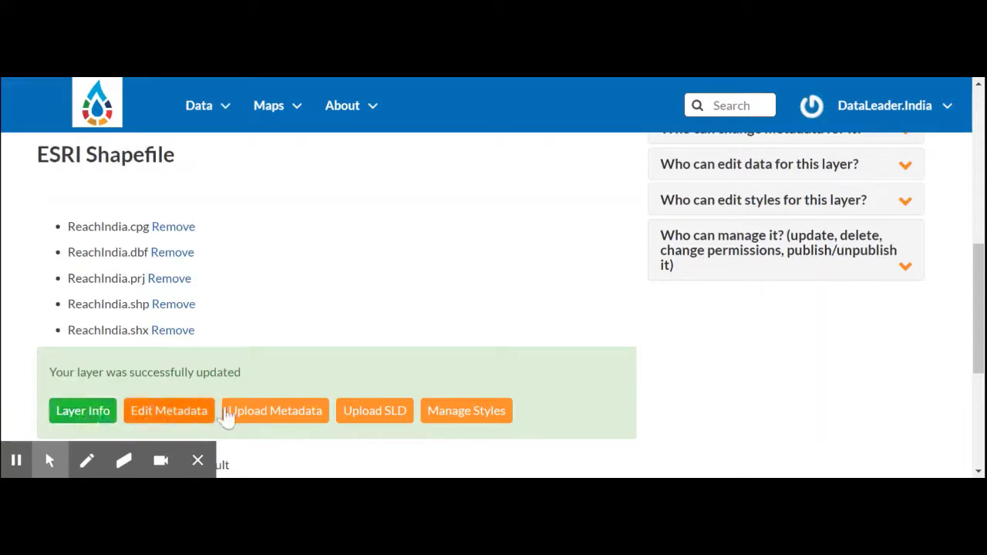
Step: Open the uploaded ReachIndia layer's info page and inspect its river network on the map at wider and closer zoom
{"action": "left_click_drag", "start_coordinate": [976, 275], "coordinate": [976, 328]}
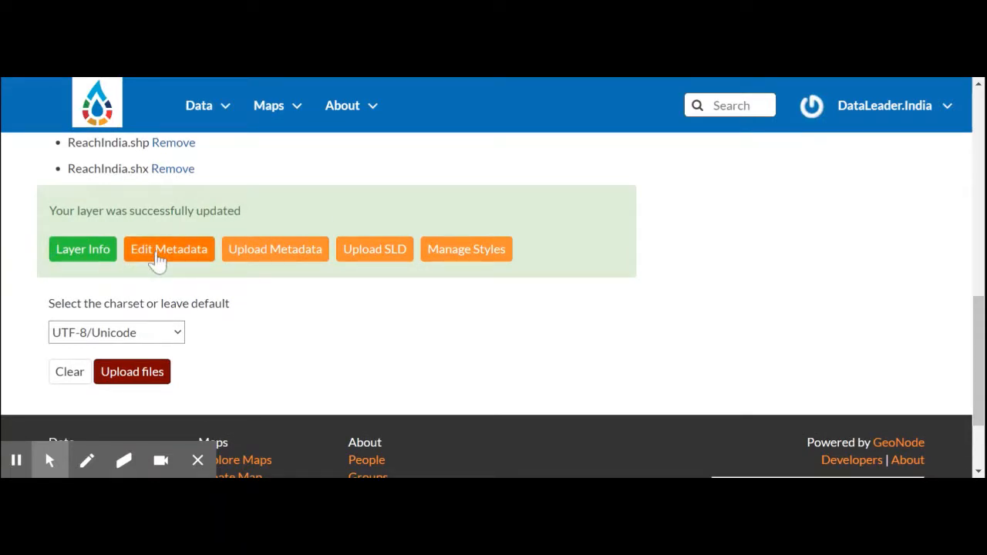
{"action": "left_click", "coordinate": [83, 259]}
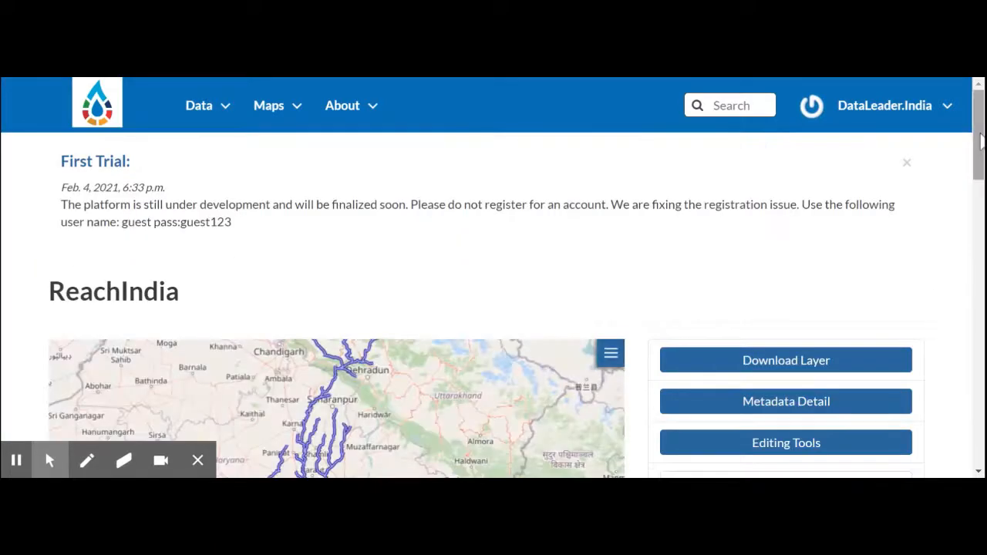
{"action": "left_click_drag", "start_coordinate": [978, 139], "coordinate": [977, 176]}
{"action": "left_click", "coordinate": [612, 414]}
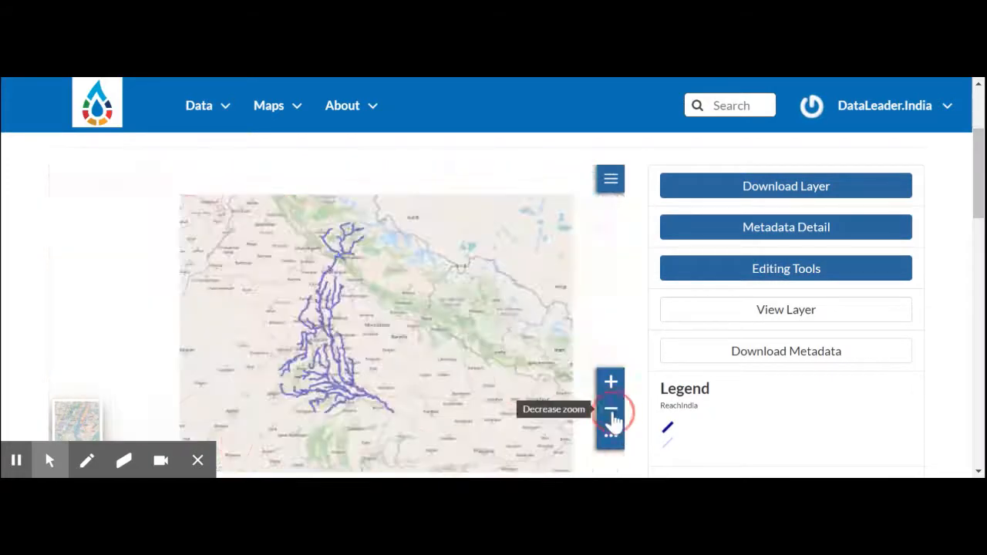
{"action": "left_click", "coordinate": [611, 414]}
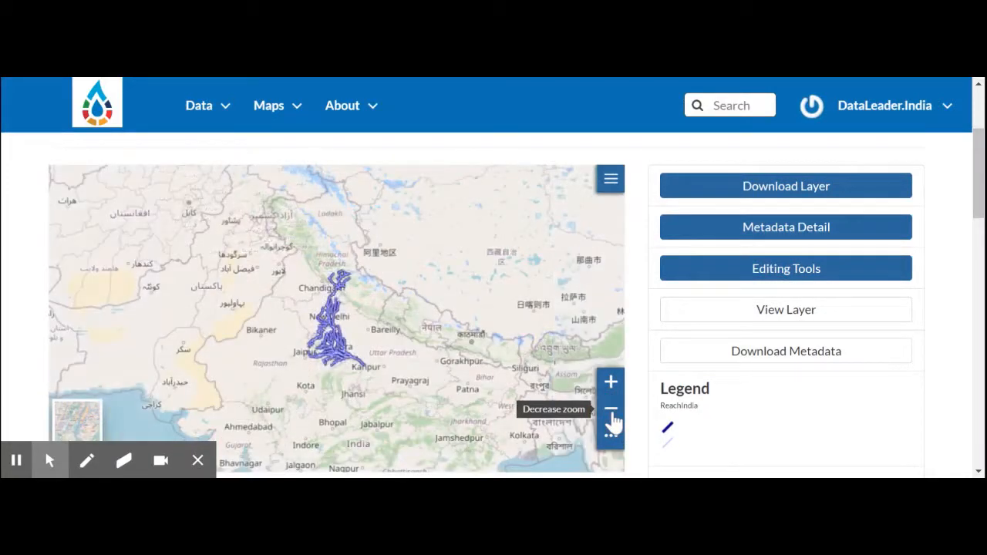
{"action": "left_click", "coordinate": [611, 415]}
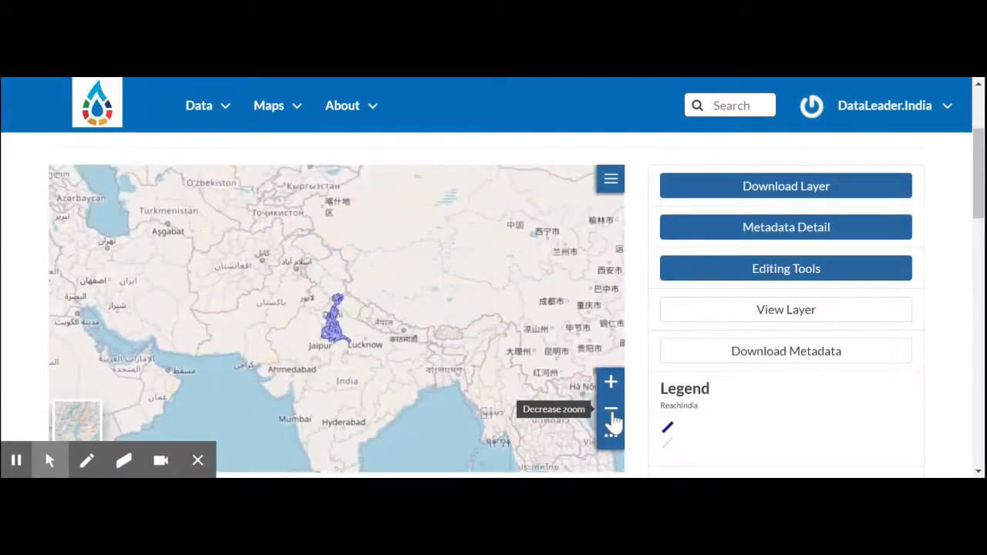
{"action": "left_click", "coordinate": [611, 383]}
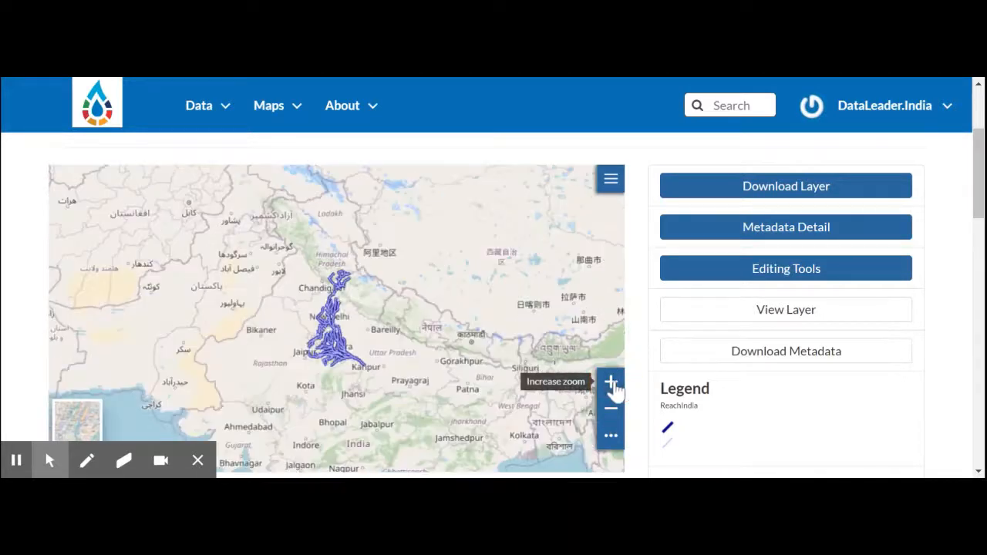
{"action": "left_click", "coordinate": [611, 383]}
{"action": "left_click", "coordinate": [612, 383]}
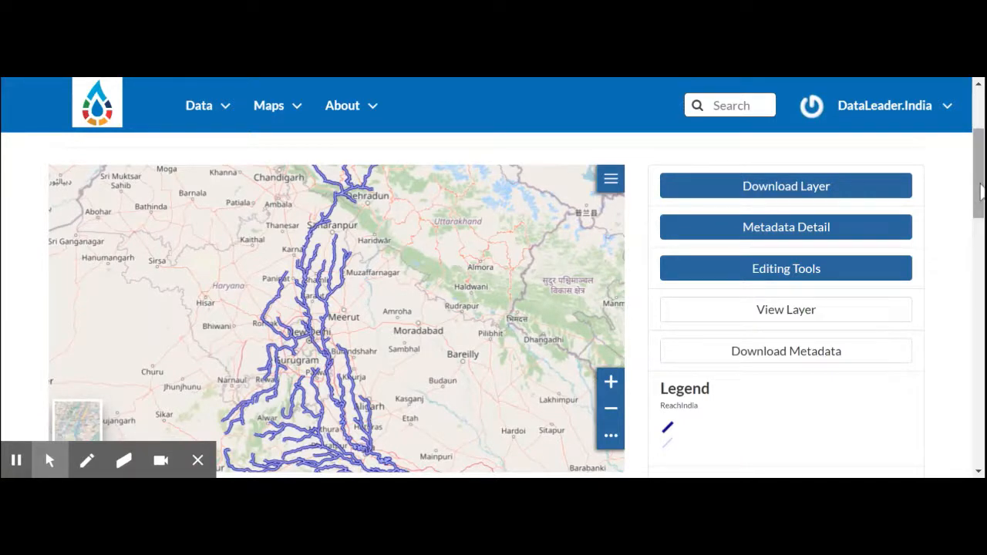
{"action": "mouse_move", "coordinate": [980, 184]}
{"action": "left_mouse_down"}
{"action": "mouse_move", "coordinate": [980, 248]}
{"action": "mouse_move", "coordinate": [980, 188]}
{"action": "left_mouse_up"}
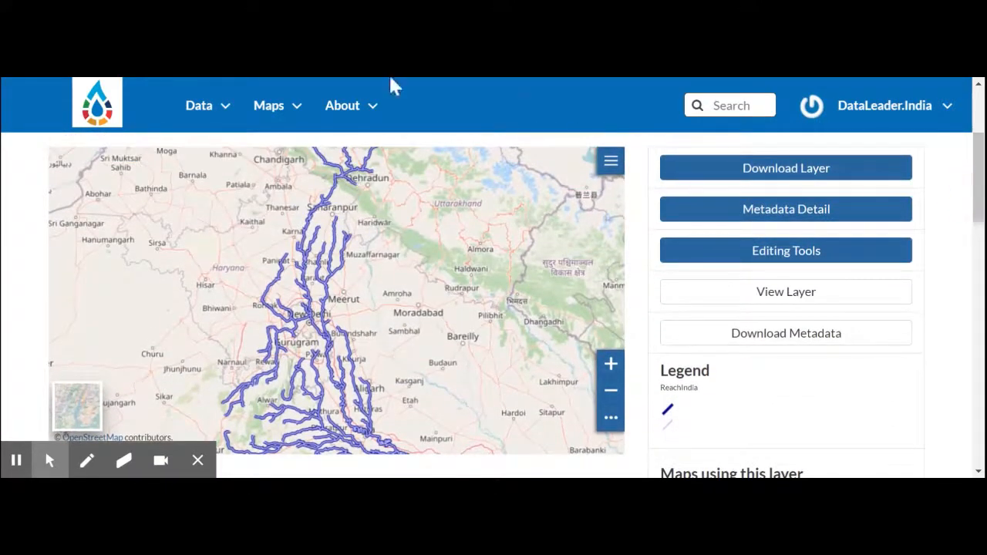
Step: Return to the portal's layers list, locate the uploaded ReachIndia layer and open it from there
{"action": "left_click", "coordinate": [205, 116]}
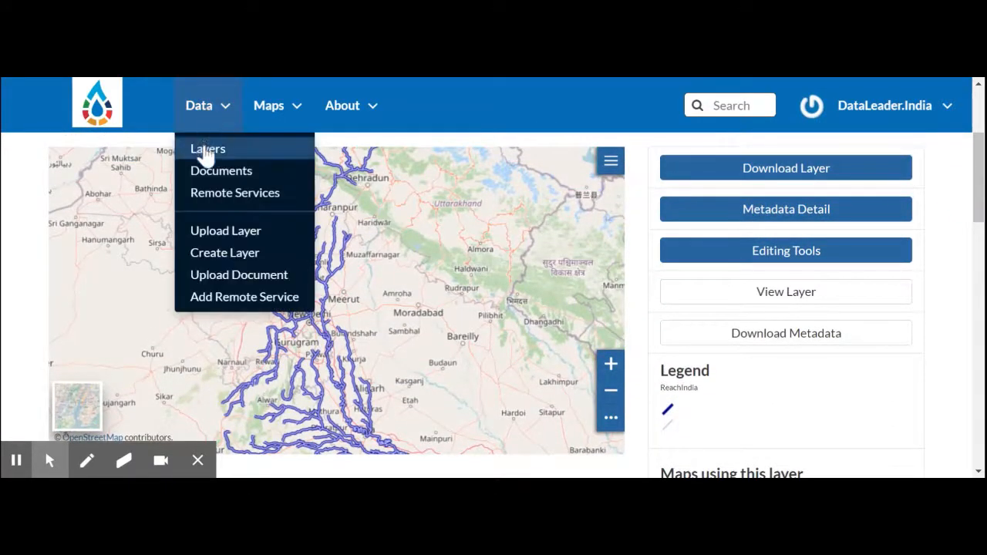
{"action": "left_click", "coordinate": [207, 151]}
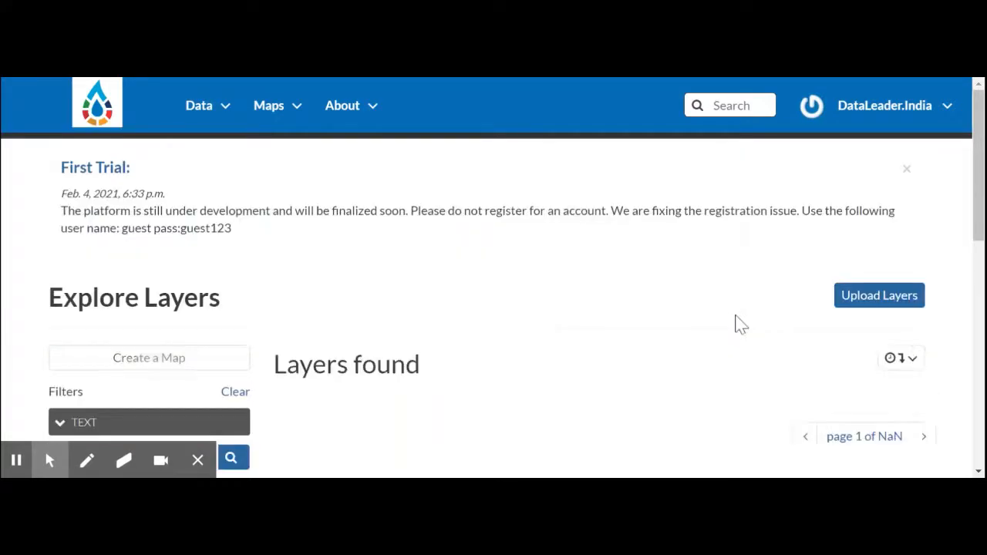
{"action": "left_click_drag", "start_coordinate": [979, 174], "coordinate": [979, 226]}
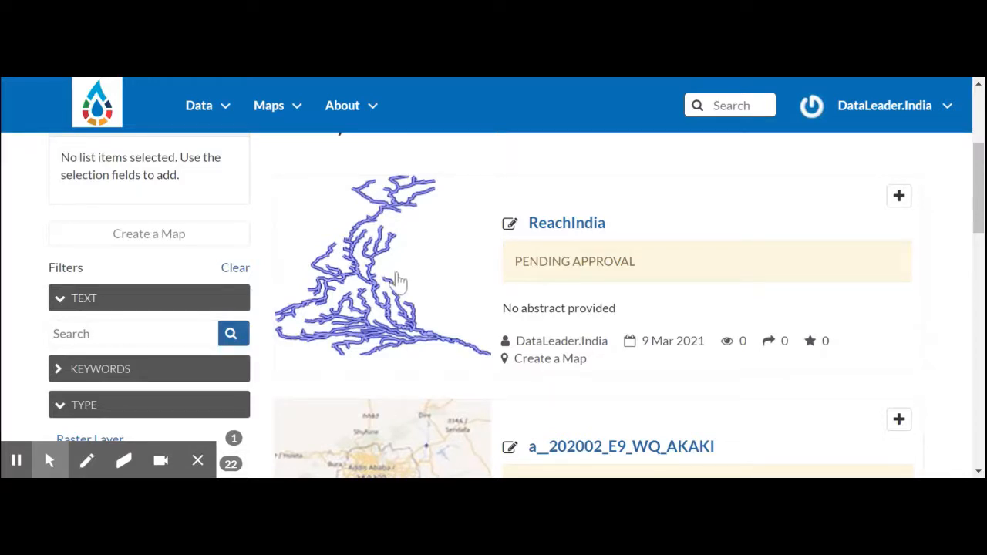
{"action": "left_click", "coordinate": [554, 228]}
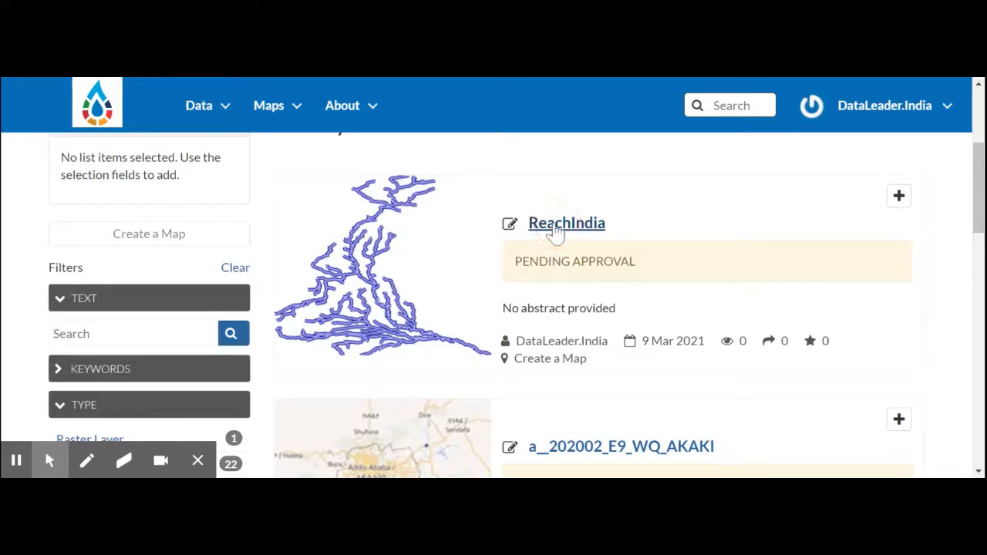
Step: View the ReachIndia layer's editing options for metadata, styles, thumbnail and layer data, and close them without changes
{"action": "left_click_drag", "start_coordinate": [979, 164], "coordinate": [979, 283]}
{"action": "left_click", "coordinate": [978, 162]}
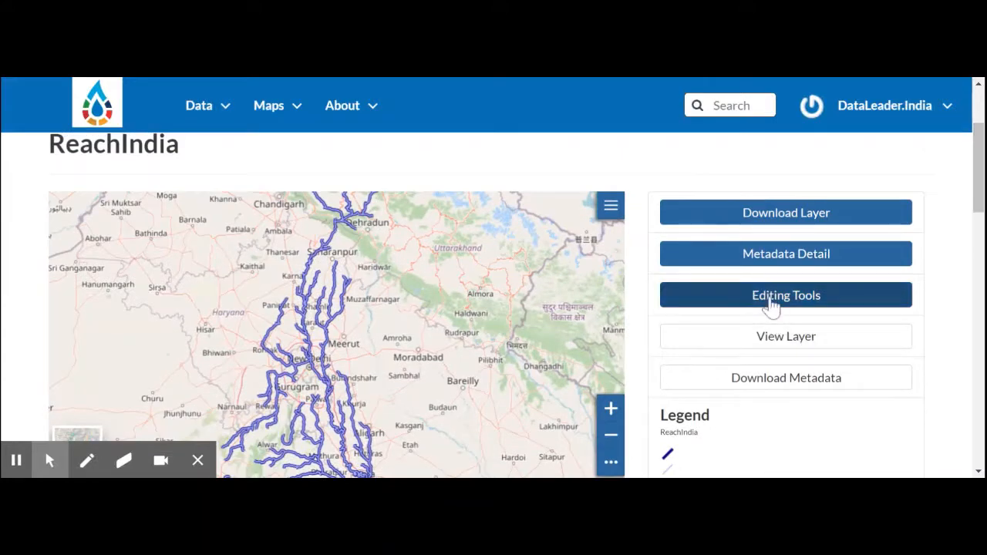
{"action": "left_click", "coordinate": [770, 305]}
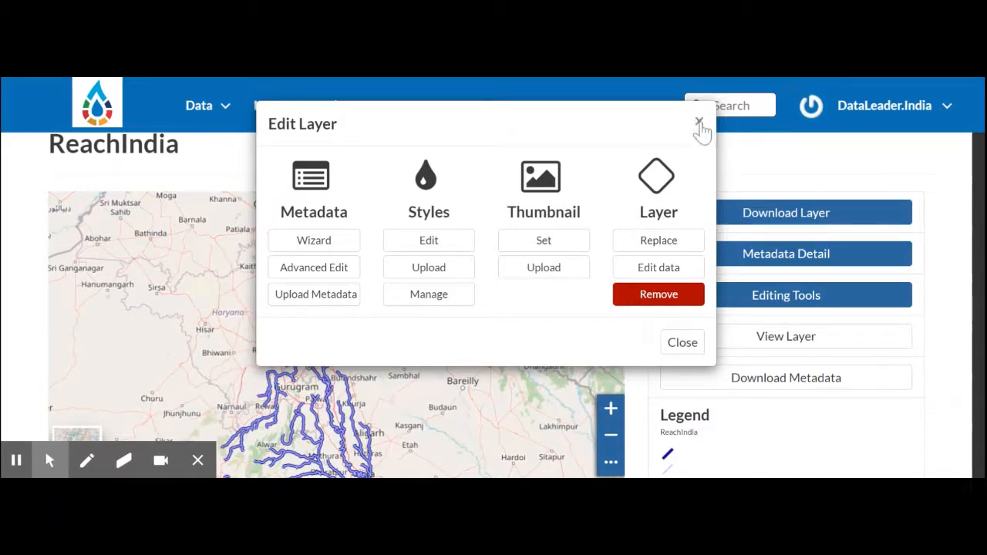
{"action": "left_click", "coordinate": [702, 124]}
Step: Frame the river network from north of New Delhi down to Gangapur on the map and set that view as ReachIndia's thumbnail
{"action": "mouse_move", "coordinate": [976, 196]}
{"action": "left_mouse_down"}
{"action": "mouse_move", "coordinate": [976, 232]}
{"action": "mouse_move", "coordinate": [976, 202]}
{"action": "left_mouse_up"}
{"action": "left_click", "coordinate": [605, 395]}
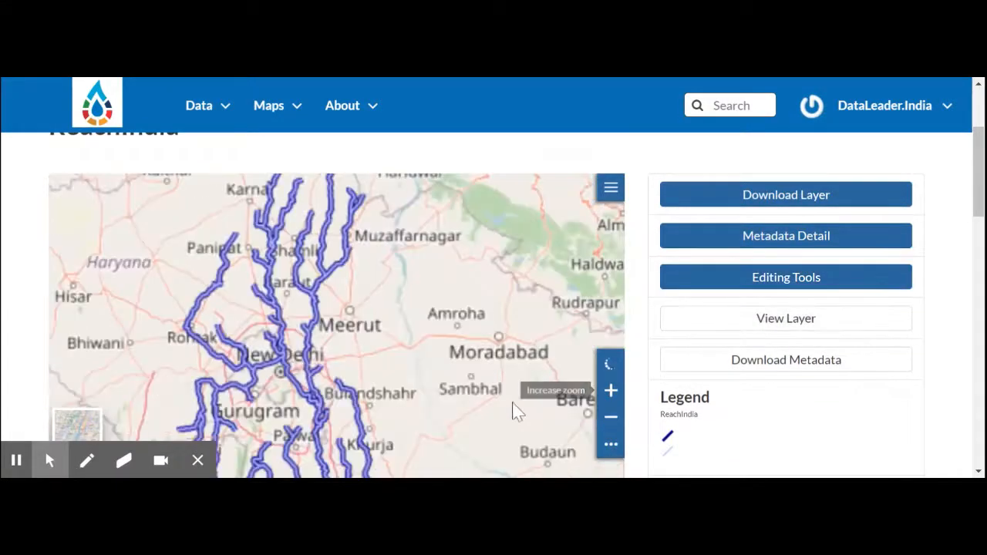
{"action": "left_click_drag", "start_coordinate": [491, 408], "coordinate": [516, 364]}
{"action": "left_click", "coordinate": [618, 421]}
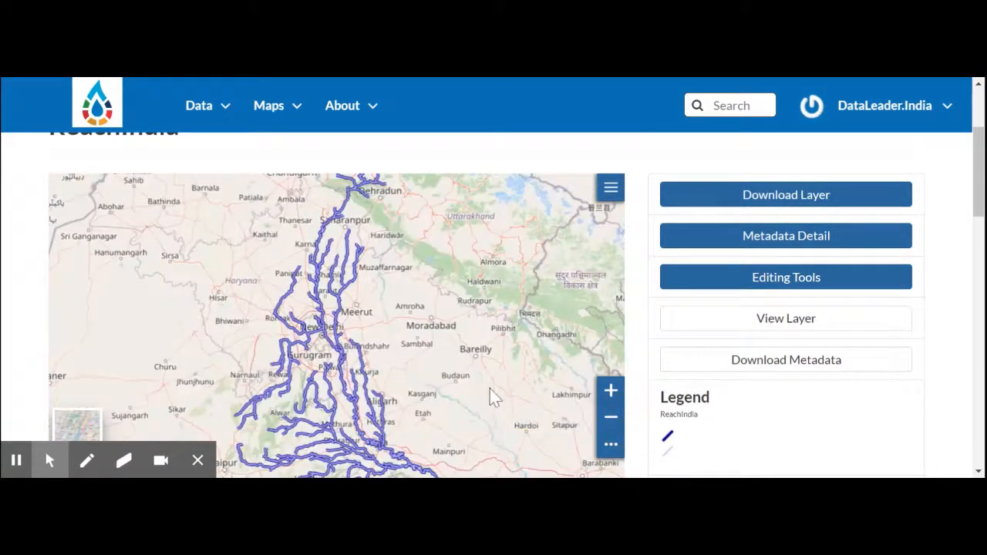
{"action": "left_click_drag", "start_coordinate": [489, 394], "coordinate": [493, 342]}
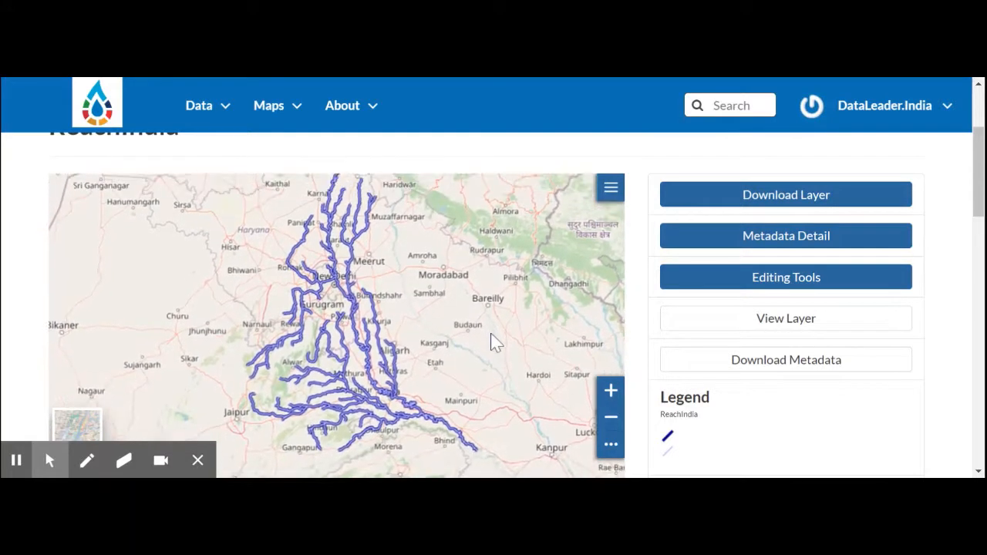
{"action": "left_click", "coordinate": [747, 278]}
{"action": "left_click", "coordinate": [541, 246]}
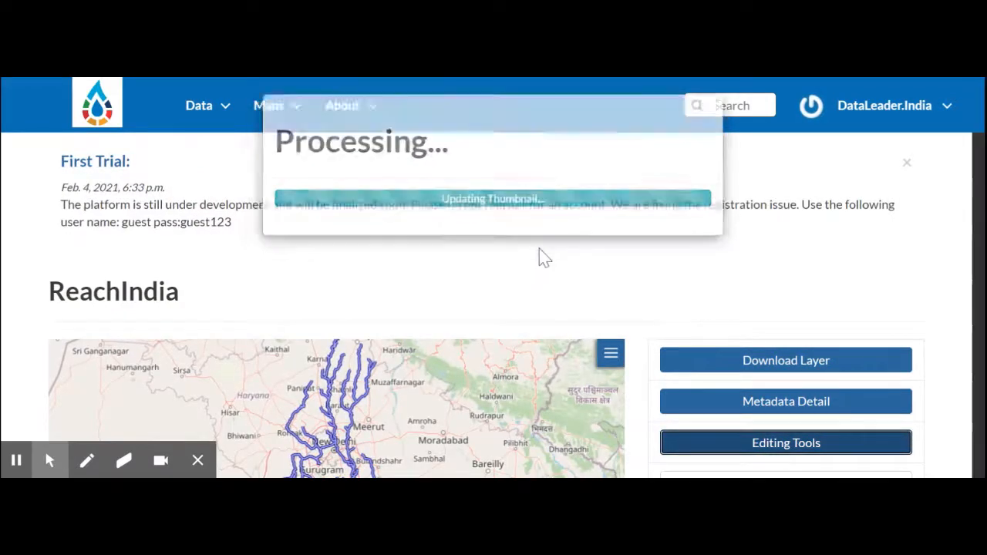
{"action": "left_click", "coordinate": [678, 214]}
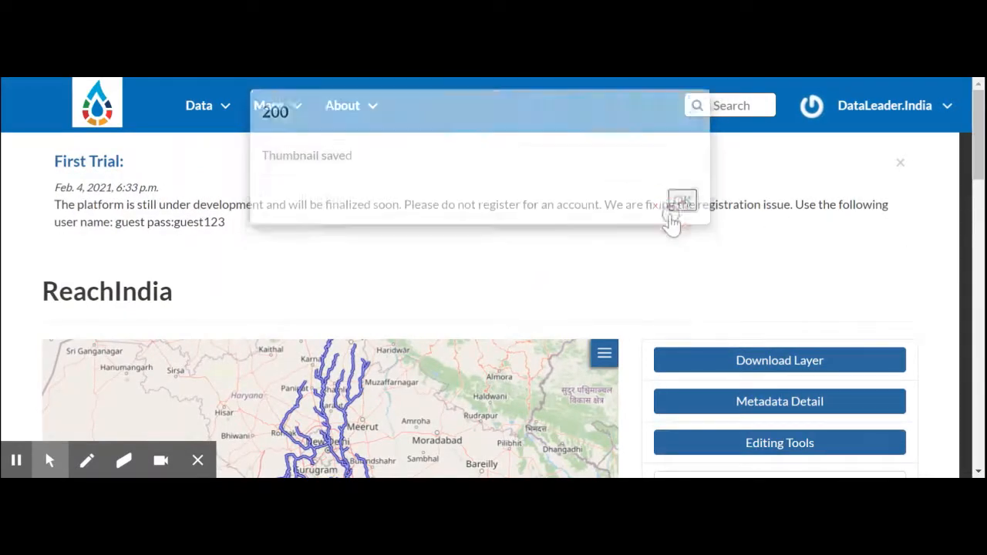
Step: Go to the portal's layers list and check the ReachIndia entry with its new thumbnail
{"action": "left_click", "coordinate": [204, 119]}
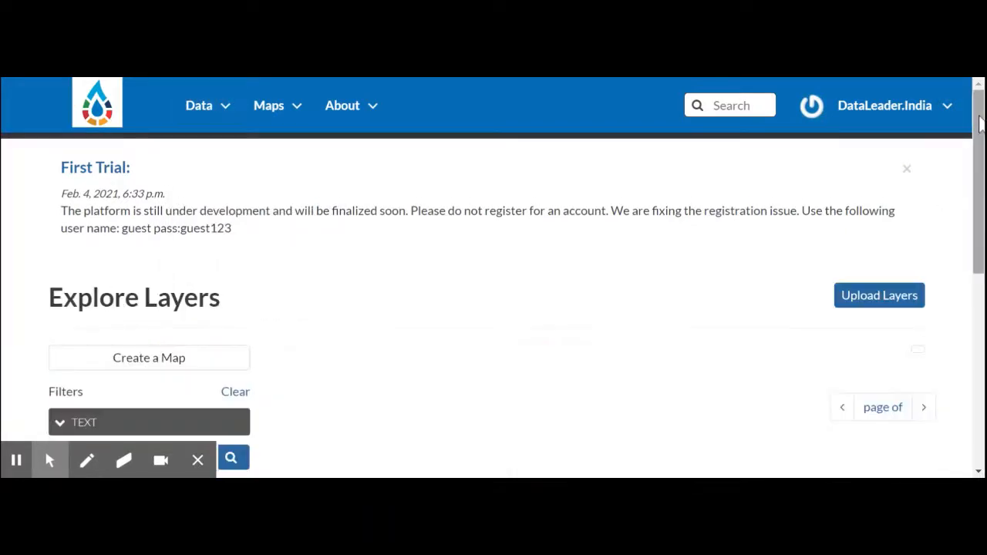
{"action": "scroll", "coordinate": [975, 123], "scroll_direction": "down", "scroll_amount": 3}
{"action": "scroll", "coordinate": [964, 116], "scroll_direction": "down", "scroll_amount": 1}
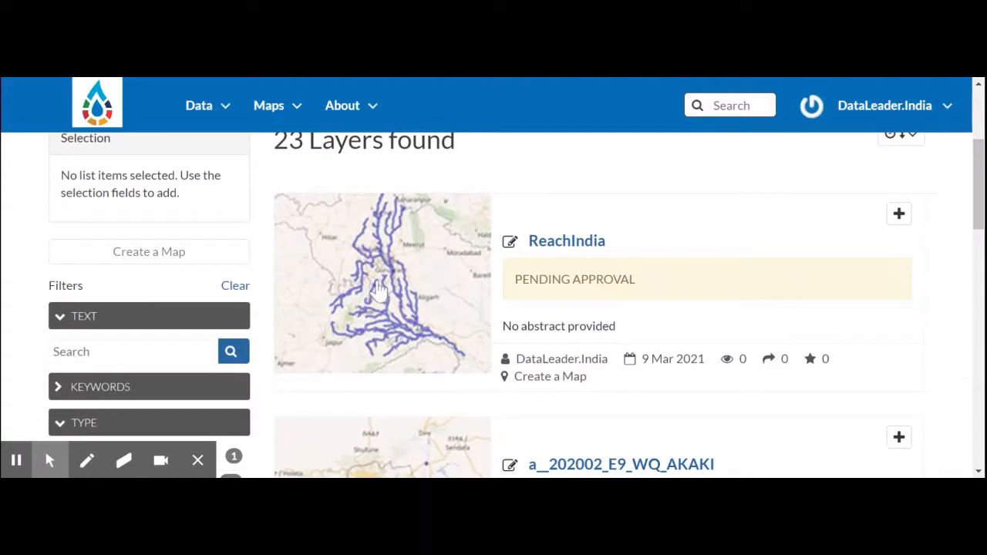
Step: Reopen the ReachIndia layer from the list, start the advanced editing of its metadata and dismiss the First Trial announcement
{"action": "left_click", "coordinate": [574, 254]}
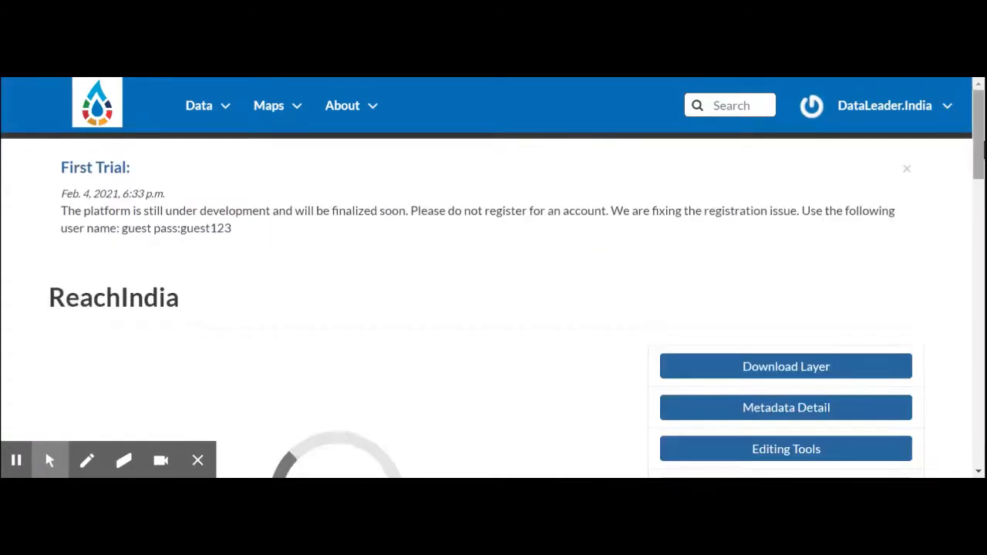
{"action": "scroll", "coordinate": [967, 141], "scroll_direction": "down", "scroll_amount": 2}
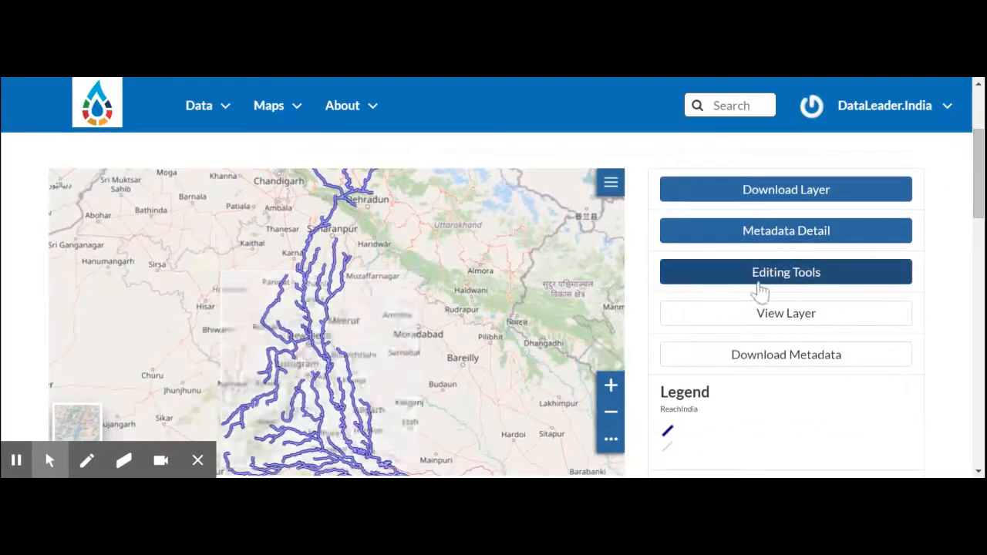
{"action": "scroll", "coordinate": [756, 287], "scroll_direction": "up", "scroll_amount": 2}
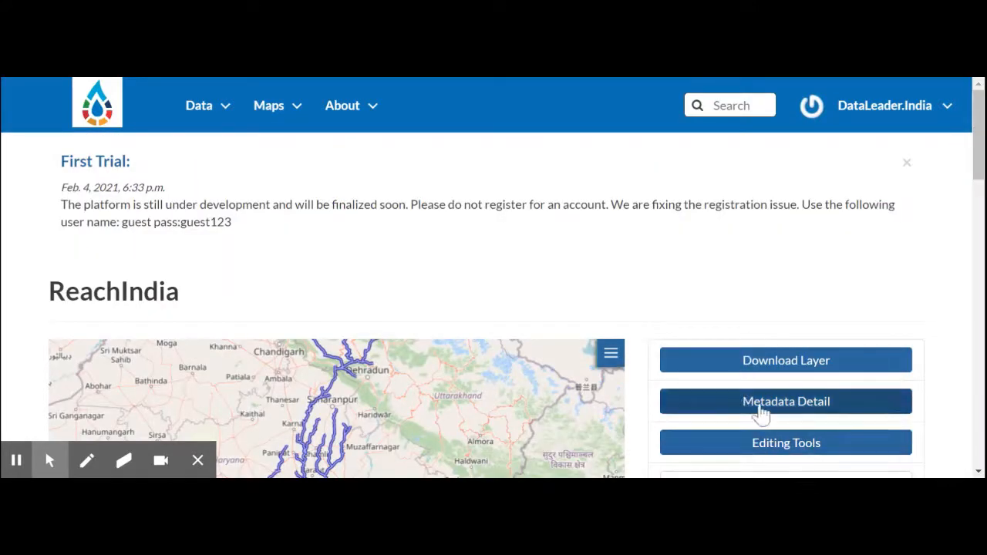
{"action": "left_click_drag", "start_coordinate": [979, 120], "coordinate": [979, 169]}
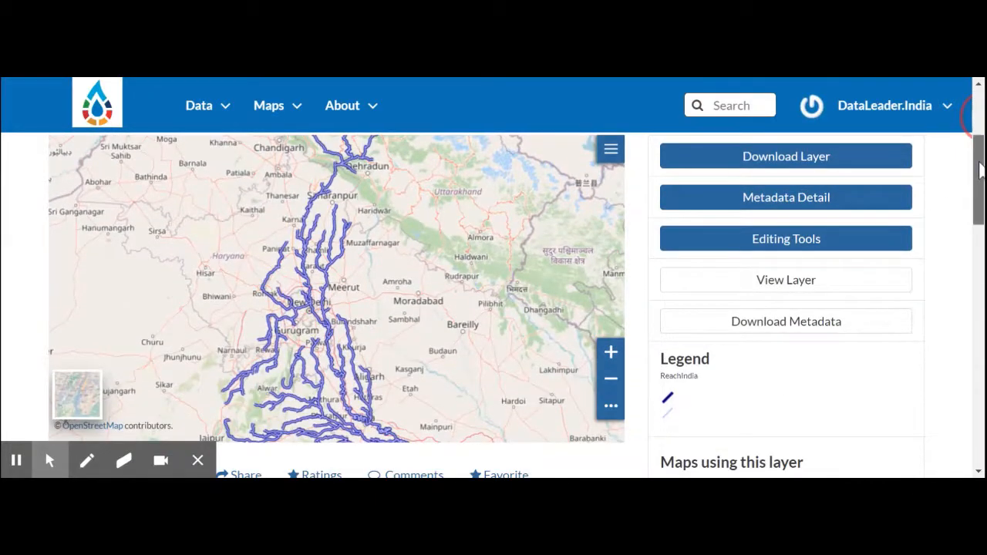
{"action": "left_click", "coordinate": [757, 249]}
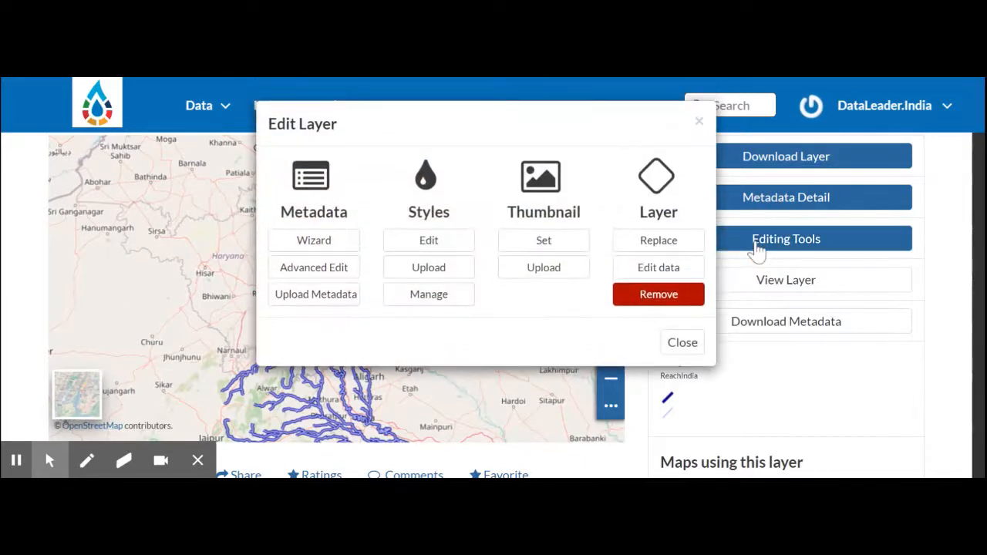
{"action": "left_click", "coordinate": [300, 279]}
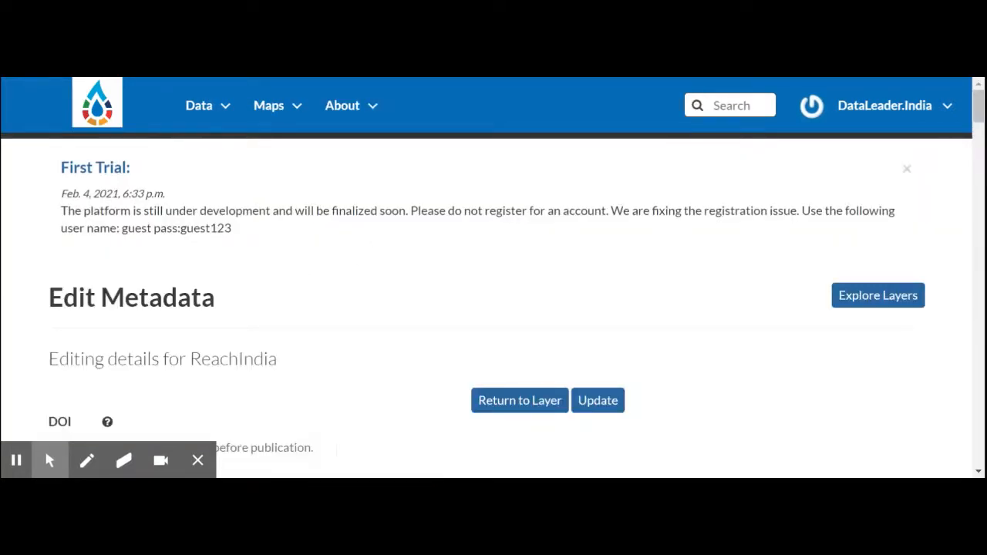
{"action": "left_click", "coordinate": [907, 168]}
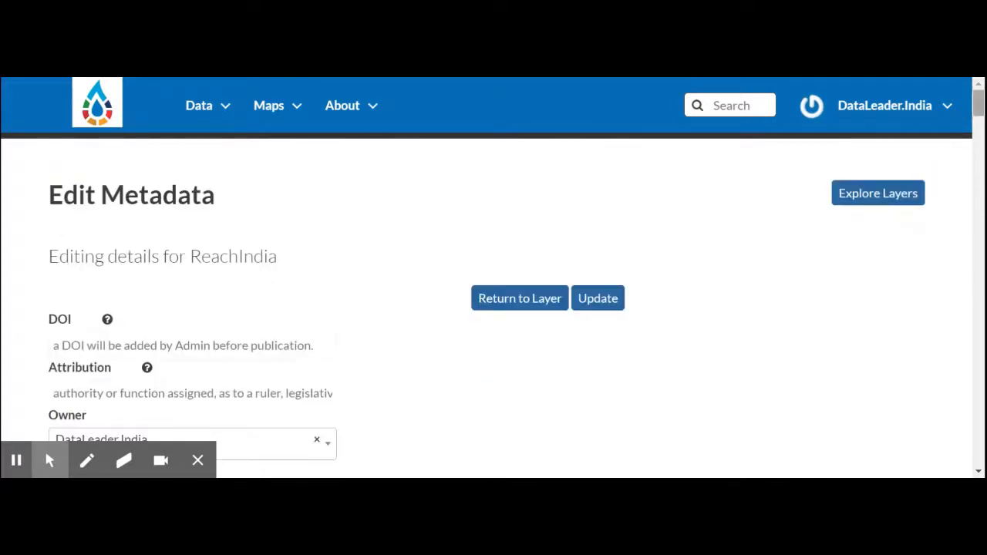
Step: Review the Owner choices without changing them and set the layer's title to 202002_I4_WQ_ITT_S001
{"action": "left_click_drag", "start_coordinate": [979, 104], "coordinate": [978, 106]}
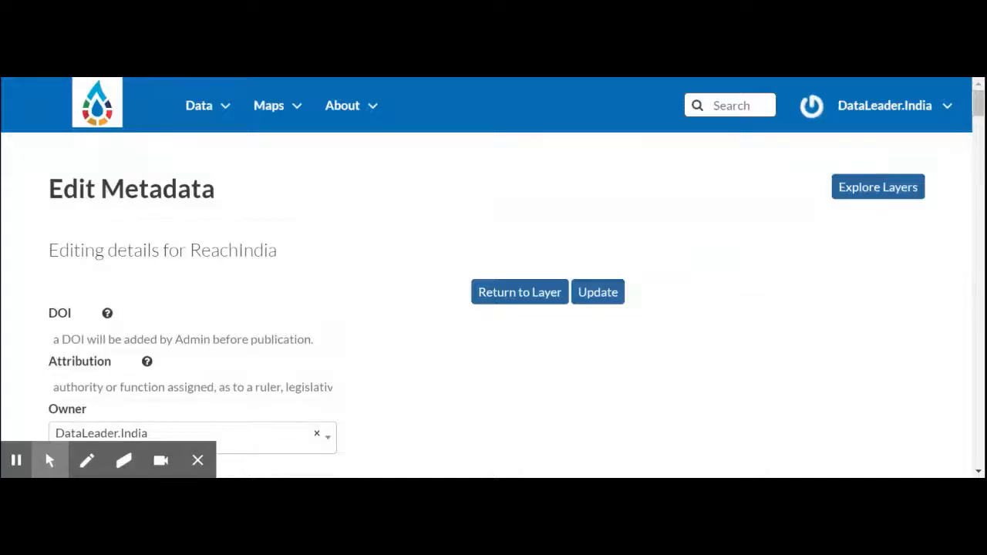
{"action": "left_click", "coordinate": [81, 195]}
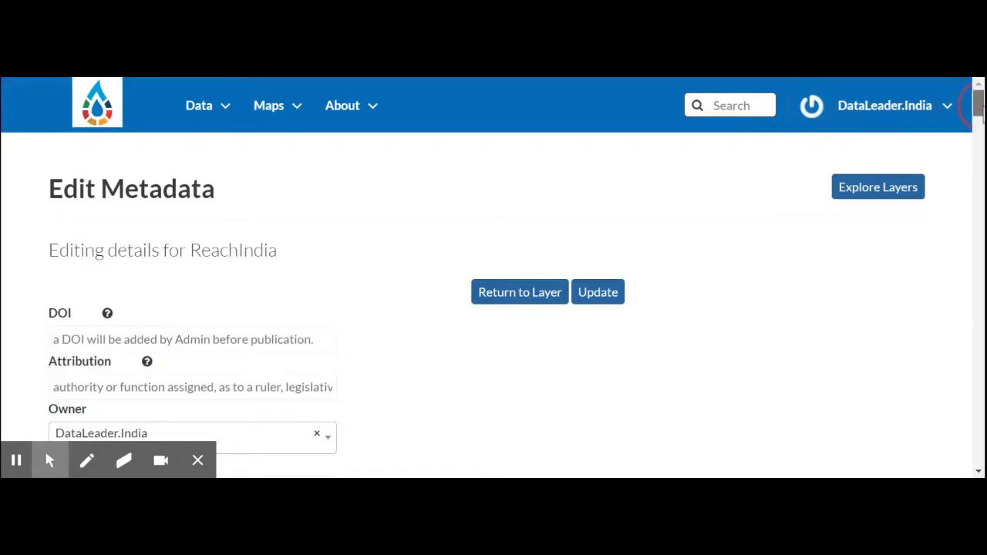
{"action": "scroll", "coordinate": [978, 107], "scroll_direction": "down", "scroll_amount": 1}
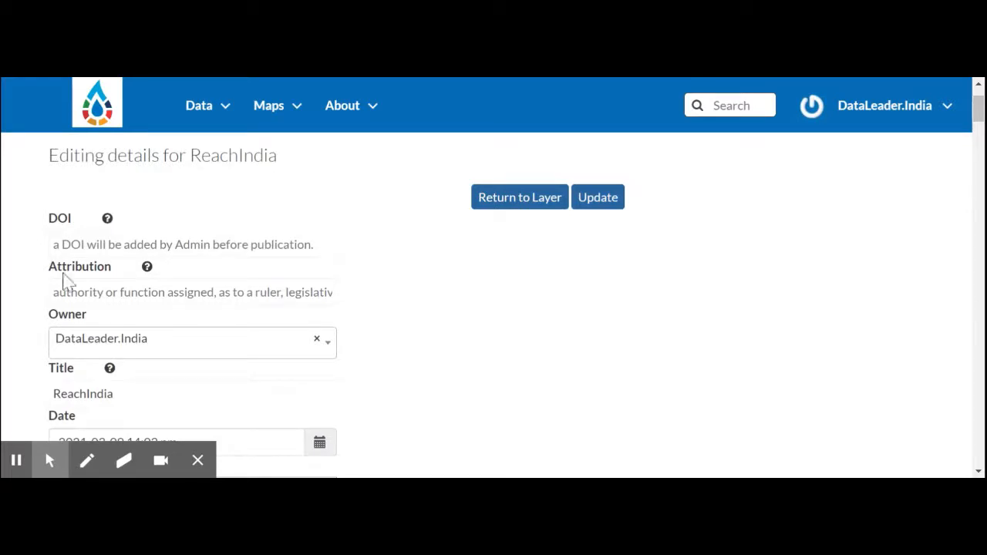
{"action": "left_click", "coordinate": [81, 355]}
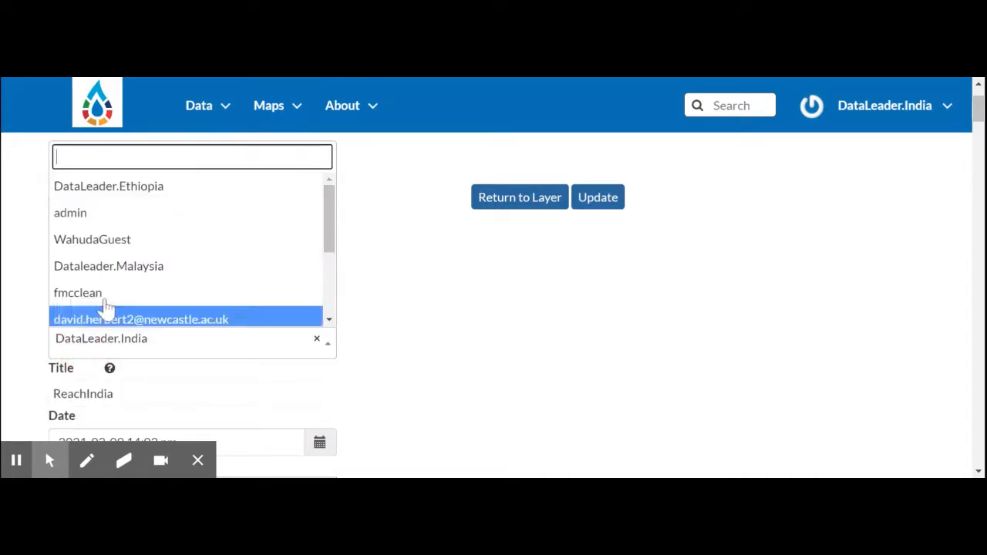
{"action": "left_click", "coordinate": [31, 337]}
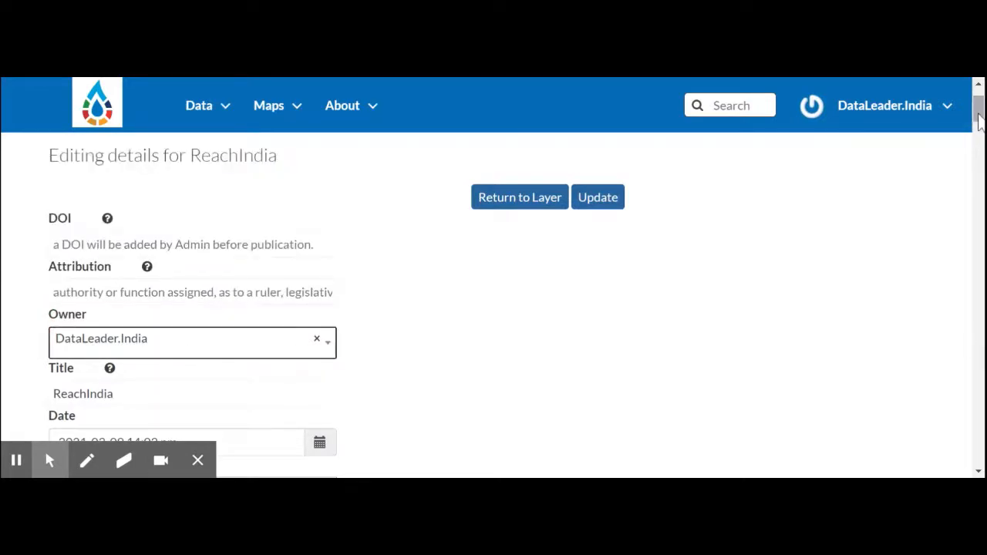
{"action": "left_click_drag", "start_coordinate": [978, 120], "coordinate": [978, 131]}
{"action": "left_click_drag", "start_coordinate": [131, 238], "coordinate": [31, 249]}
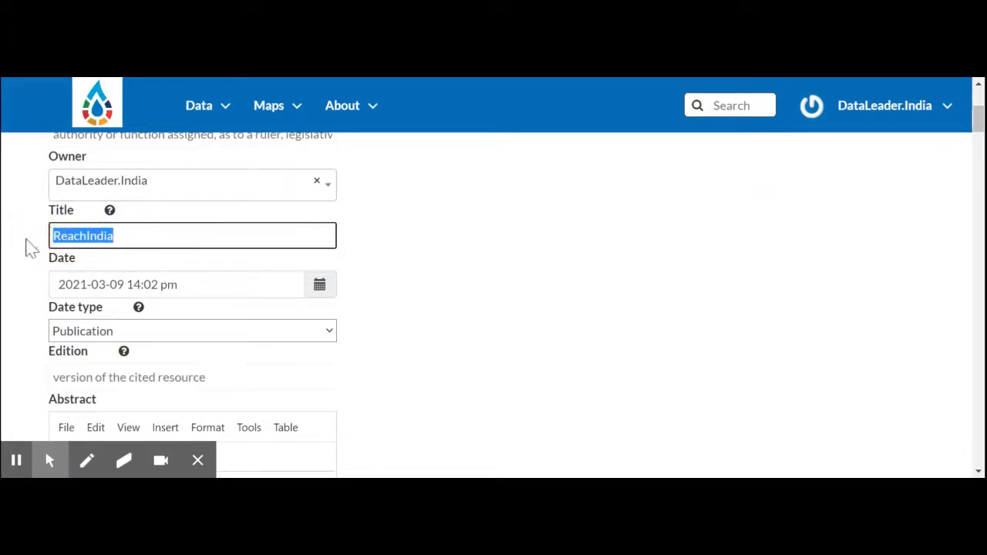
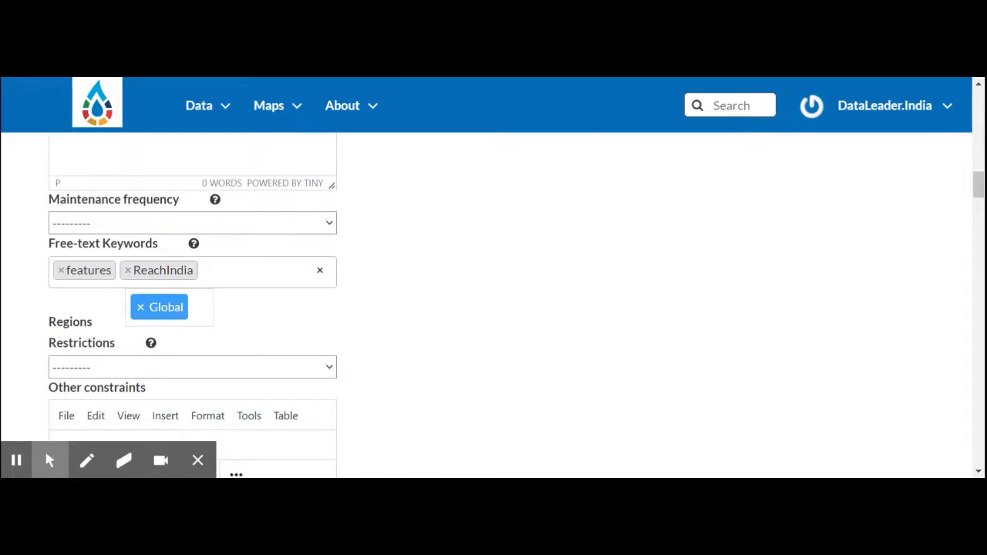
Step: Set the maintenance frequency to "there are no plans to update the data" and view the Restrictions choices
{"action": "left_click", "coordinate": [193, 223]}
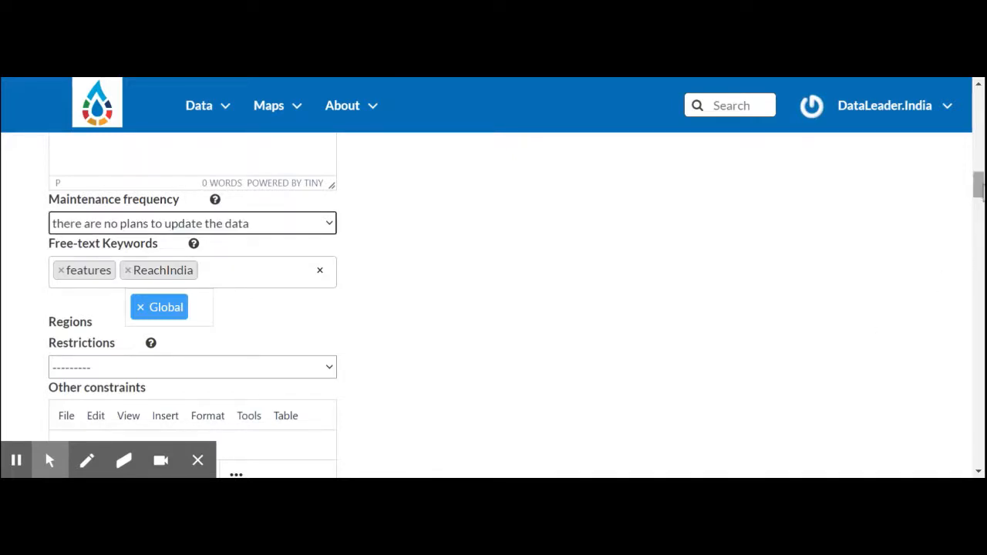
{"action": "left_click", "coordinate": [977, 184]}
{"action": "left_click_drag", "start_coordinate": [978, 184], "coordinate": [977, 191]}
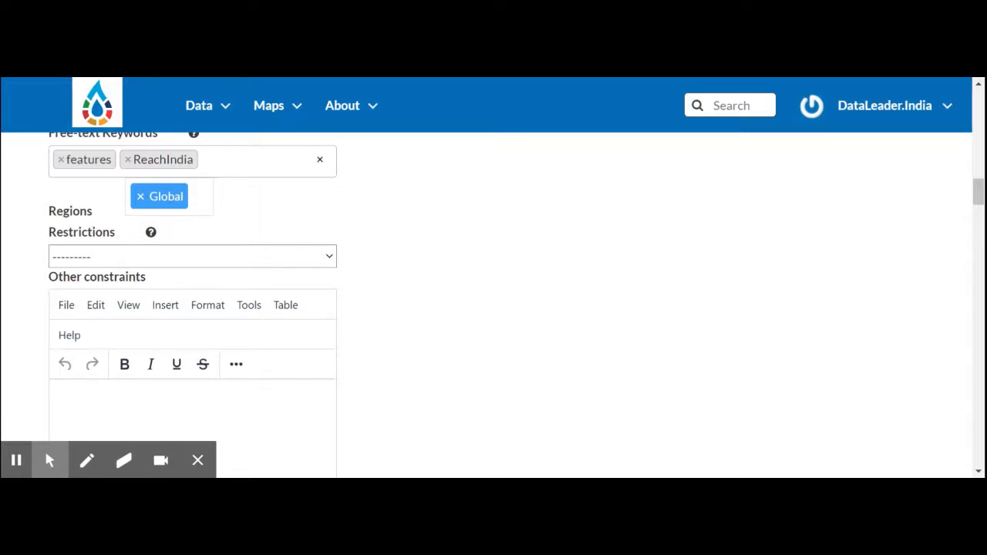
{"action": "left_click", "coordinate": [250, 262]}
{"action": "left_click", "coordinate": [455, 258]}
Step: Assign the layer to the WaterQualityIndia group and mark it as Approved
{"action": "left_click_drag", "start_coordinate": [978, 194], "coordinate": [980, 236]}
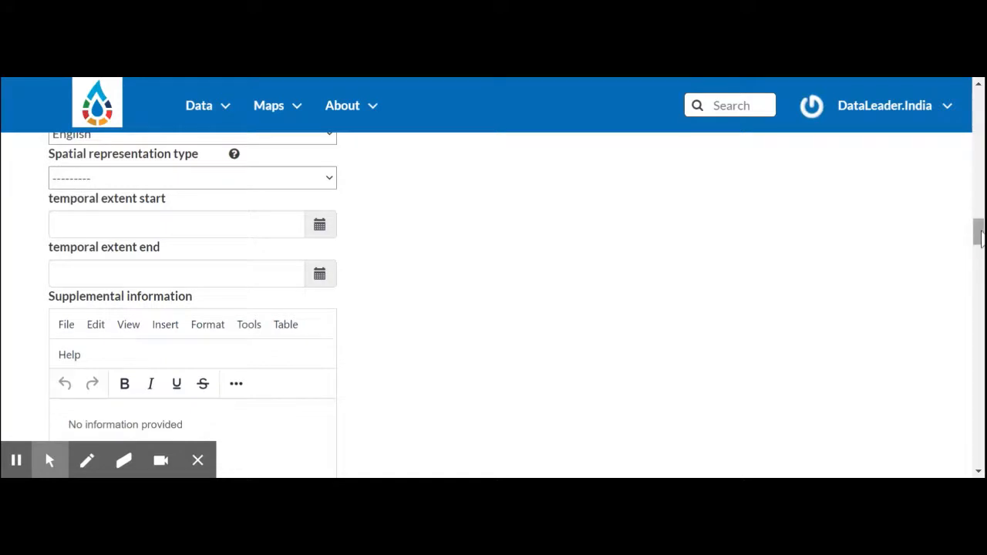
{"action": "left_click_drag", "start_coordinate": [978, 231], "coordinate": [978, 278]}
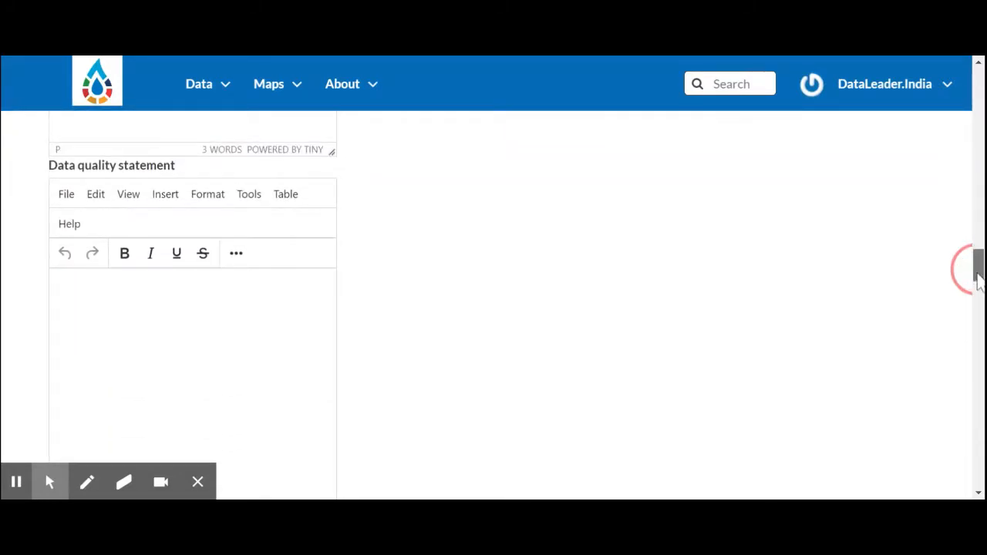
{"action": "left_click_drag", "start_coordinate": [978, 277], "coordinate": [978, 281]}
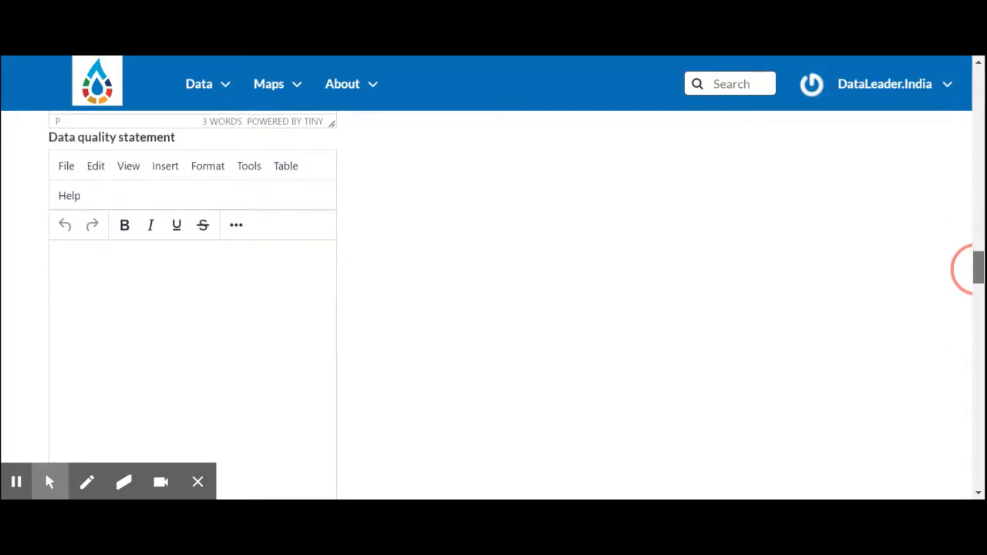
{"action": "left_click_drag", "start_coordinate": [978, 281], "coordinate": [977, 310]}
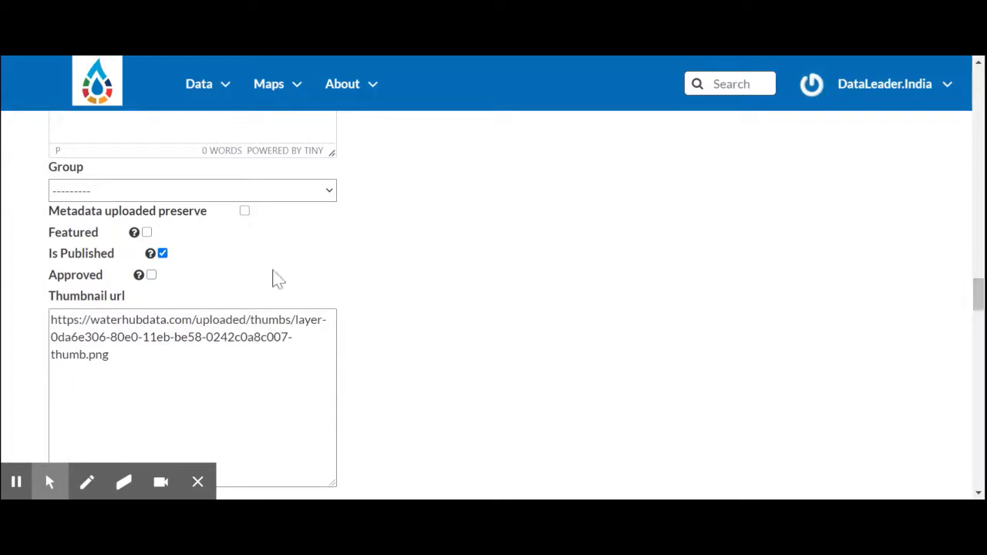
{"action": "left_click", "coordinate": [67, 192]}
{"action": "left_click", "coordinate": [192, 191]}
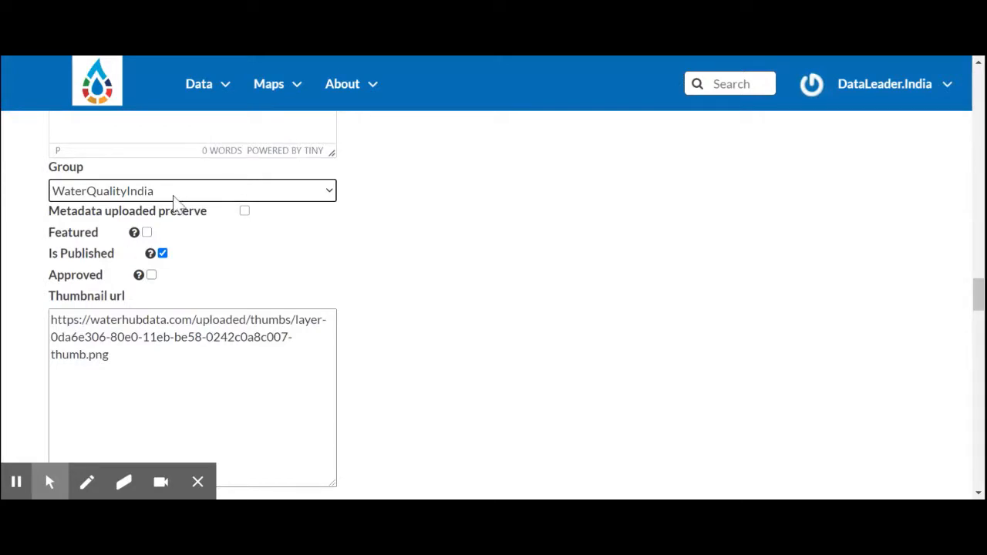
{"action": "left_click", "coordinate": [173, 195]}
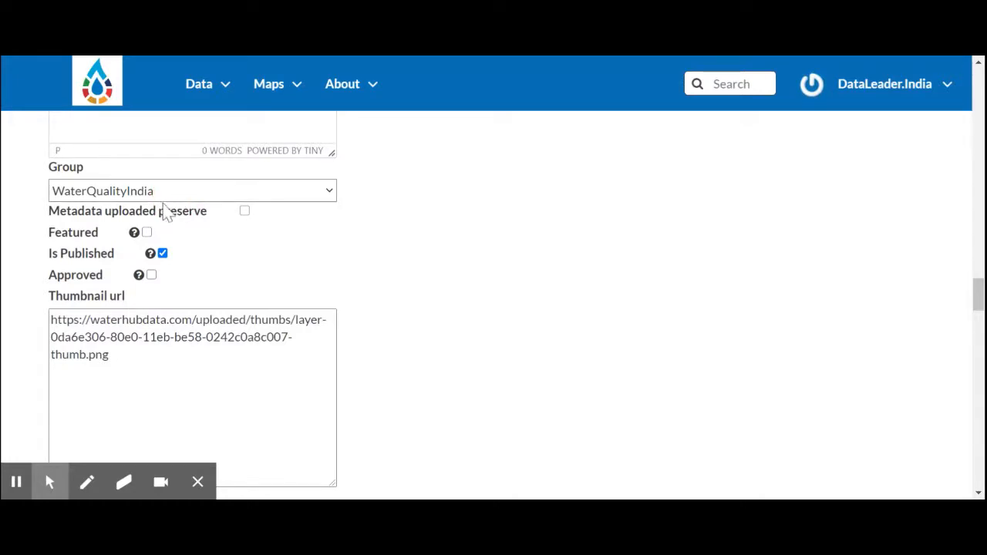
{"action": "left_click", "coordinate": [163, 203]}
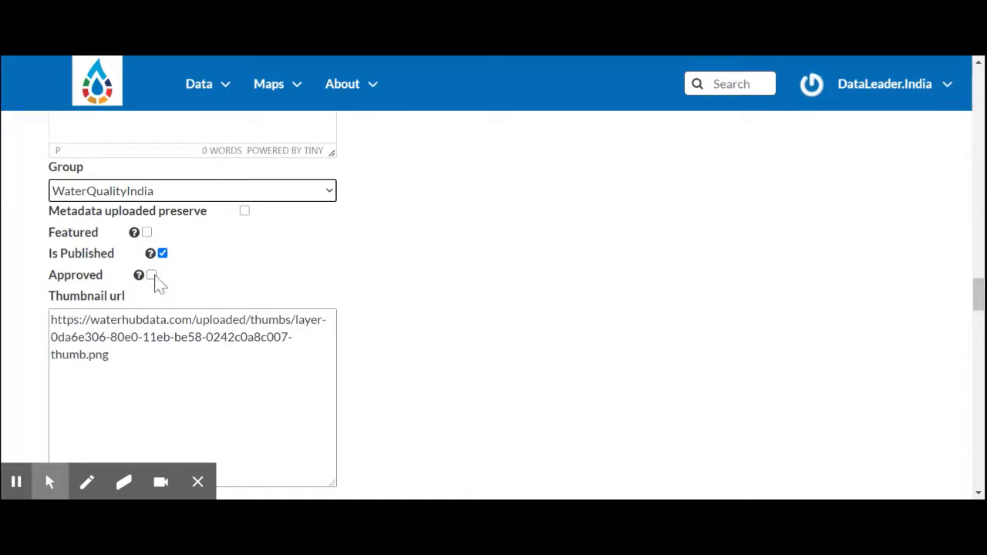
{"action": "left_click", "coordinate": [152, 275]}
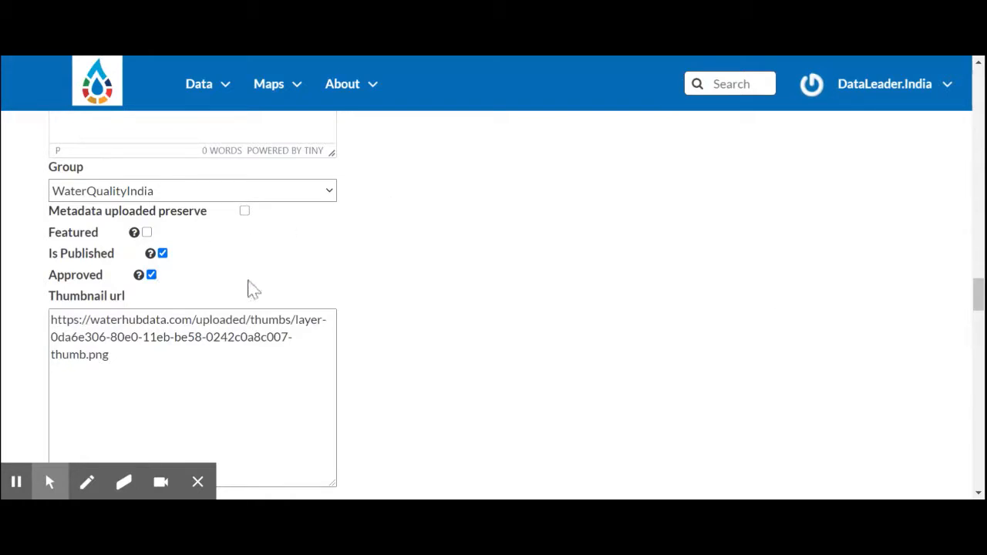
Step: Set the layer's category to Inland Waters
{"action": "left_click_drag", "start_coordinate": [978, 292], "coordinate": [978, 341]}
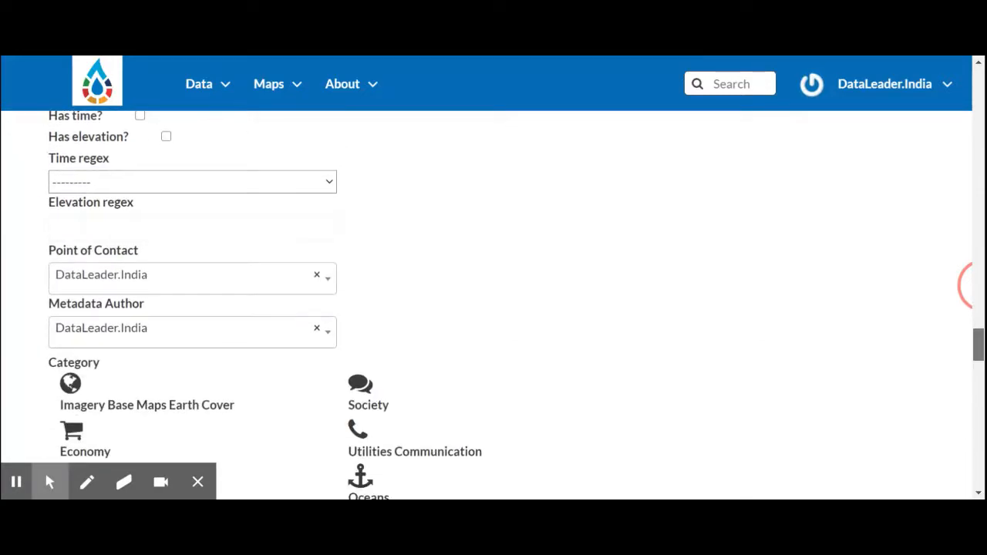
{"action": "left_click_drag", "start_coordinate": [978, 345], "coordinate": [977, 365]}
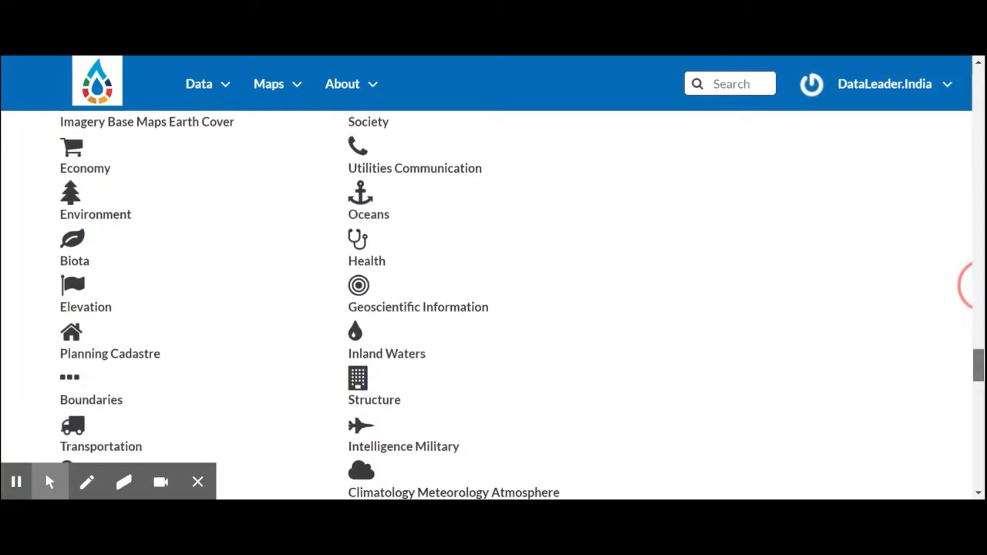
{"action": "left_click", "coordinate": [355, 341]}
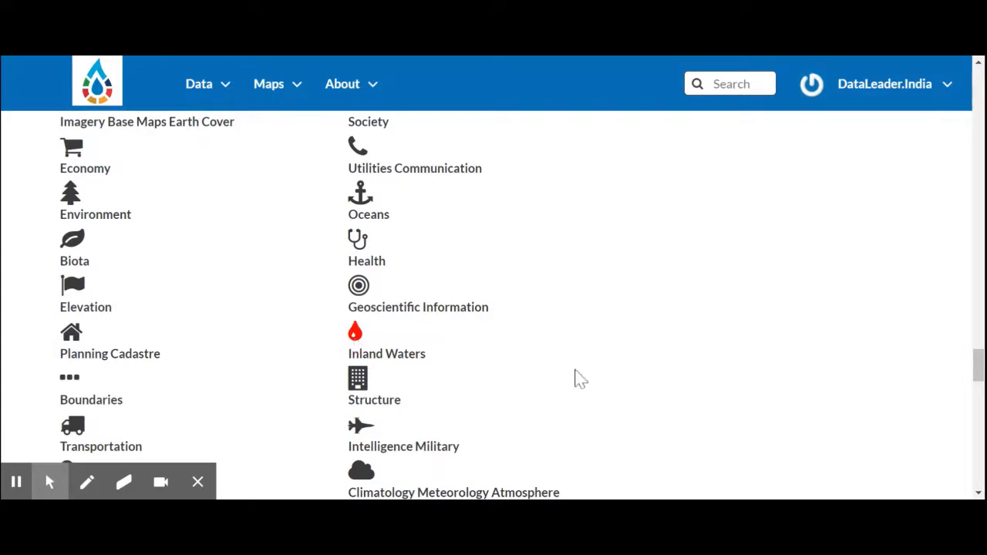
Step: Review the layer's attribute settings and save the metadata changes
{"action": "left_click_drag", "start_coordinate": [980, 367], "coordinate": [981, 409]}
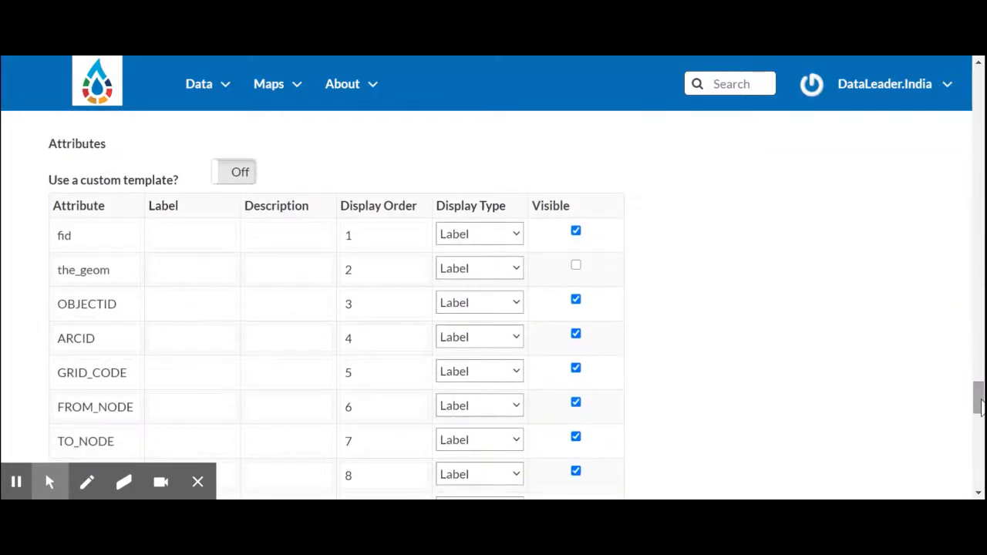
{"action": "left_click", "coordinate": [980, 408]}
{"action": "left_click_drag", "start_coordinate": [981, 408], "coordinate": [977, 462]}
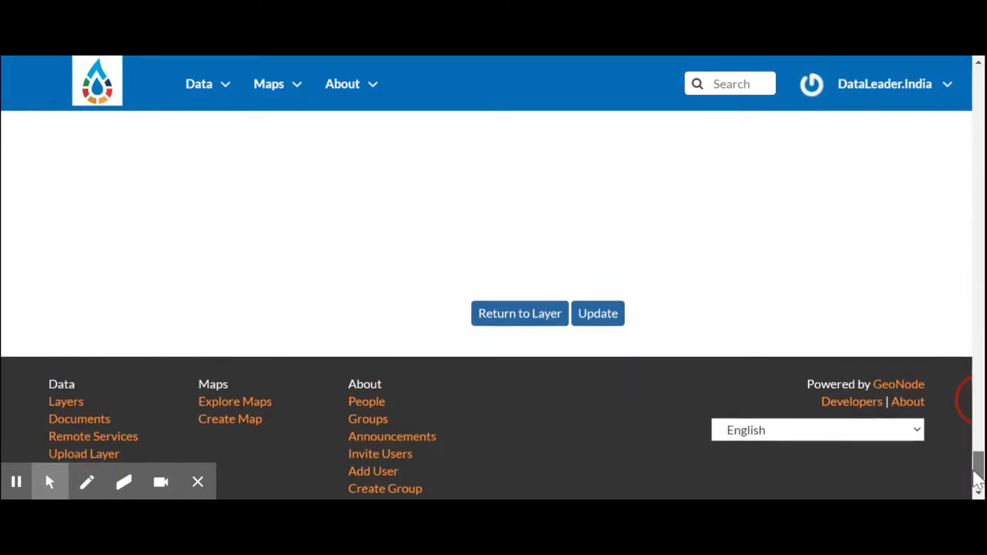
{"action": "left_click", "coordinate": [600, 323]}
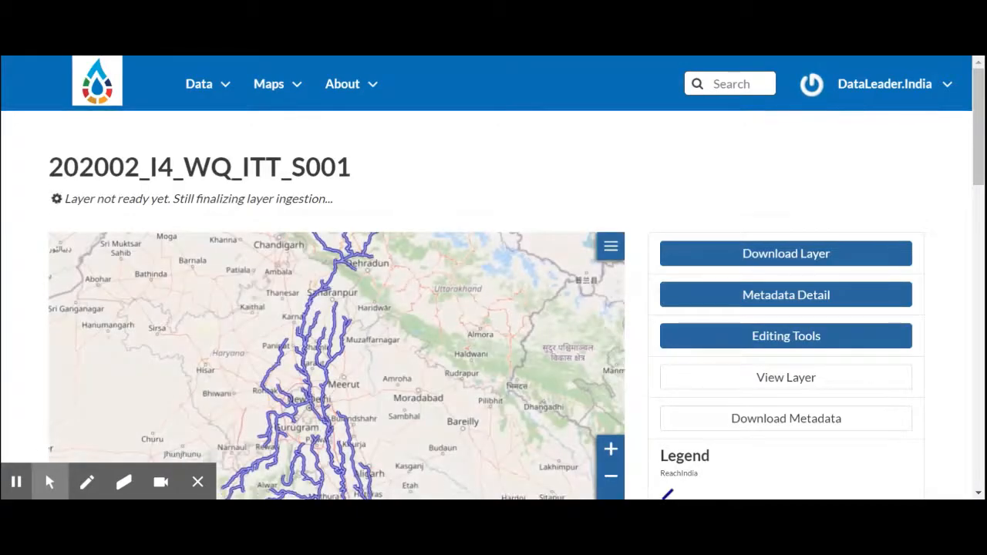
Step: Return to the portal's layers list and check the entry of the updated layer 202002_I4_WQ_ITT_S001
{"action": "left_click", "coordinate": [221, 102]}
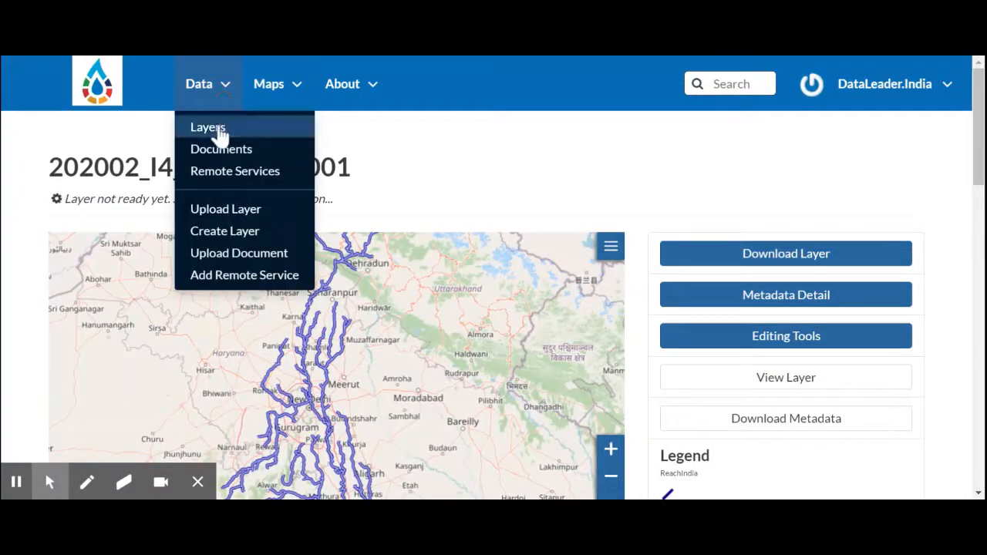
{"action": "left_click", "coordinate": [219, 131]}
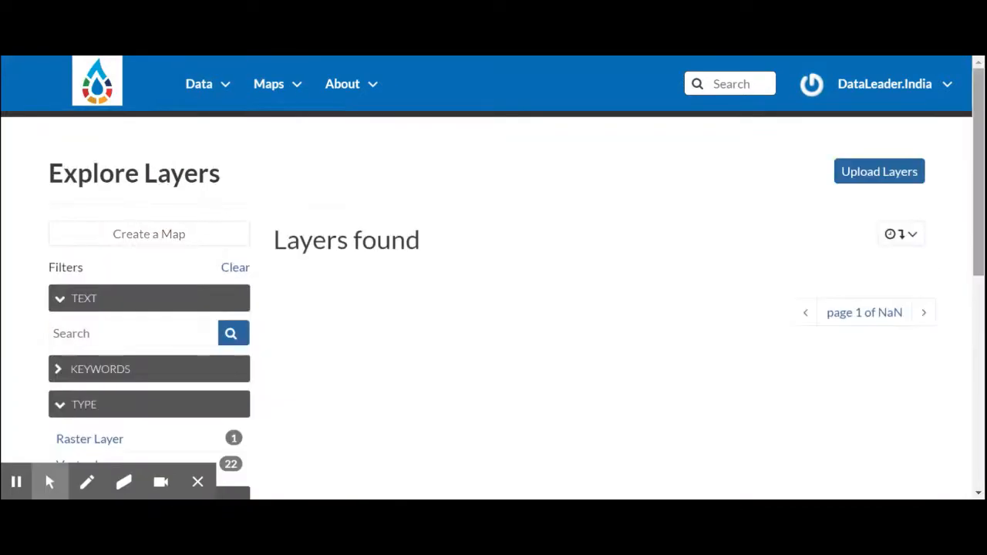
{"action": "left_click_drag", "start_coordinate": [978, 99], "coordinate": [981, 143]}
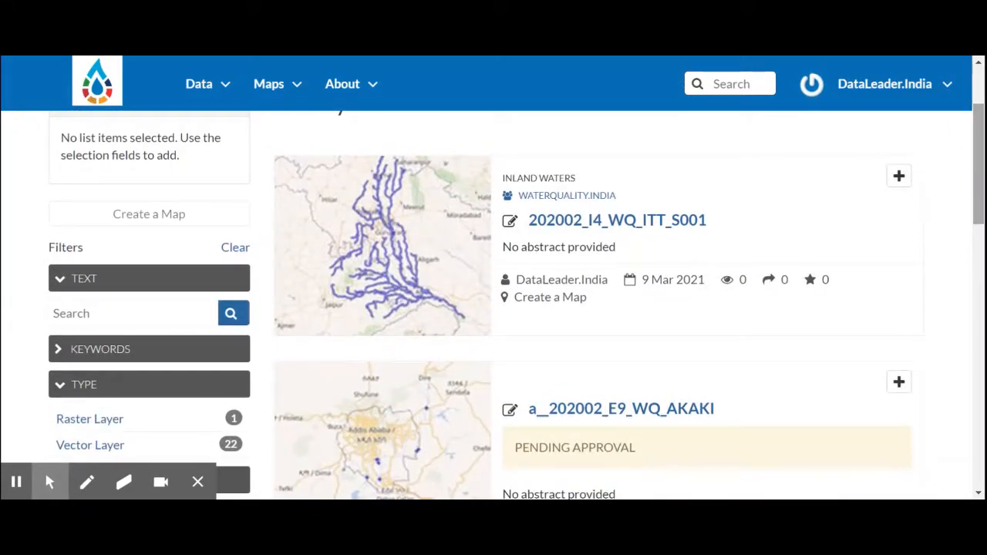
Step: Upload the MonitoringpointIndia shapefile with its .cpg, .dbf, .prj, .shp and .shx files as a new layer
{"action": "left_click", "coordinate": [220, 92]}
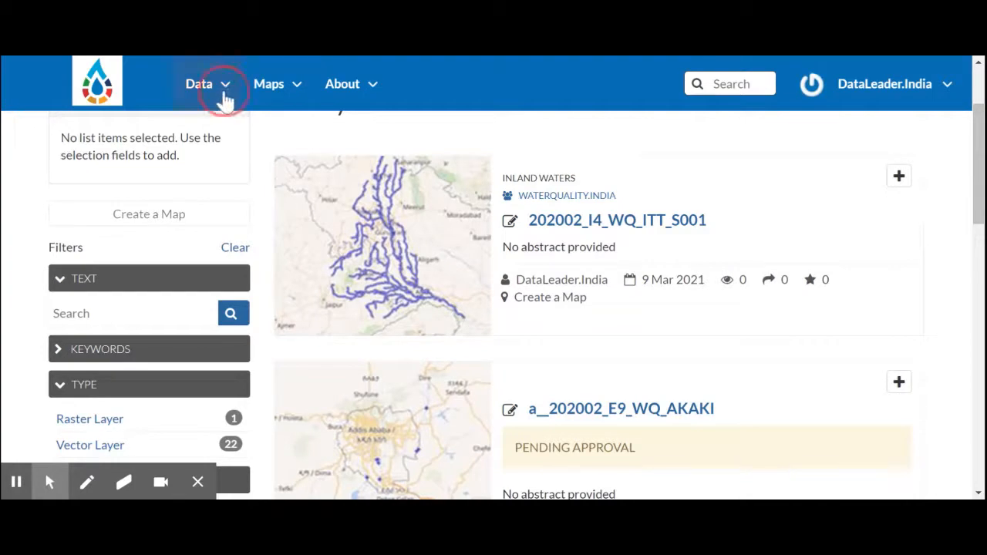
{"action": "left_click", "coordinate": [217, 209]}
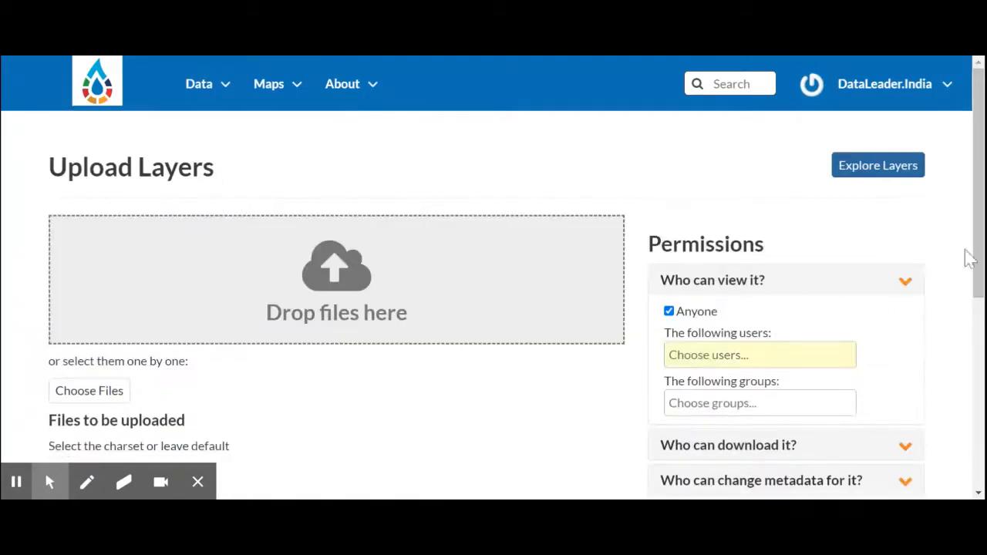
{"action": "left_click", "coordinate": [975, 181]}
{"action": "left_click_drag", "start_coordinate": [975, 182], "coordinate": [975, 244]}
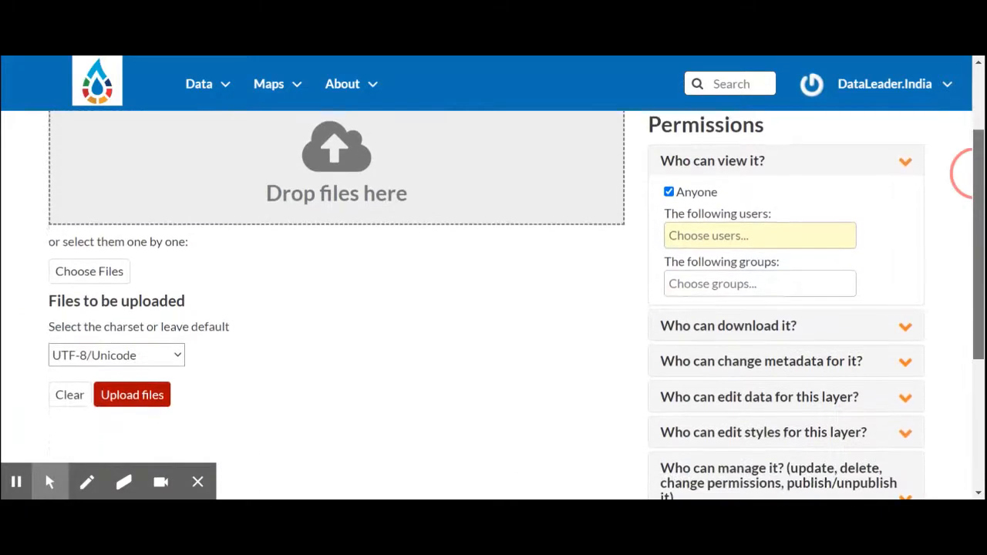
{"action": "left_click", "coordinate": [75, 272]}
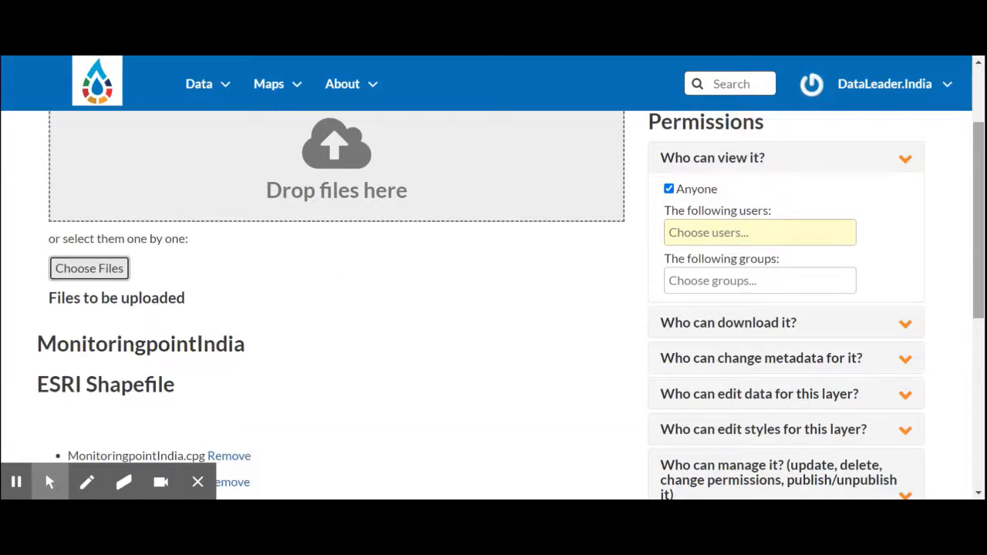
{"action": "left_click_drag", "start_coordinate": [973, 187], "coordinate": [973, 295]}
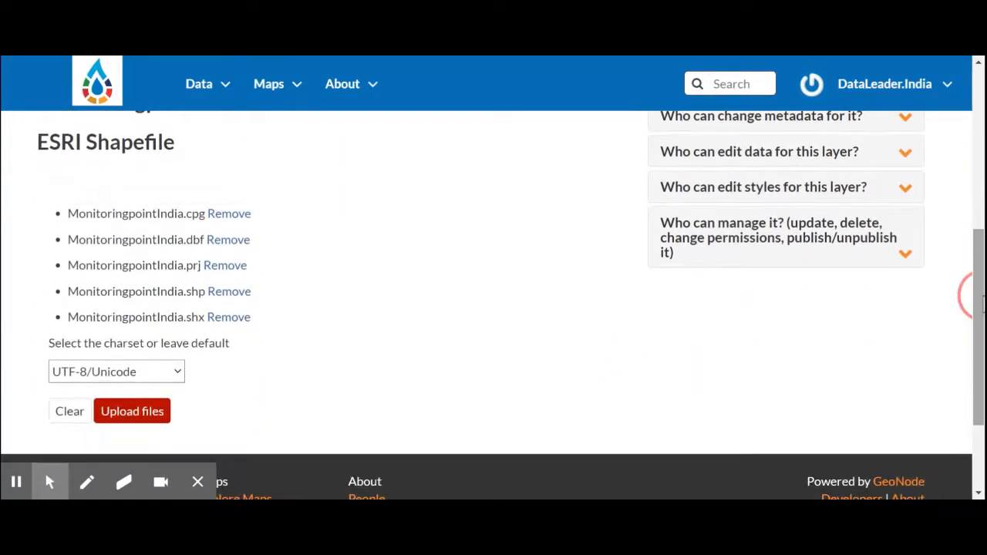
{"action": "left_click", "coordinate": [138, 412]}
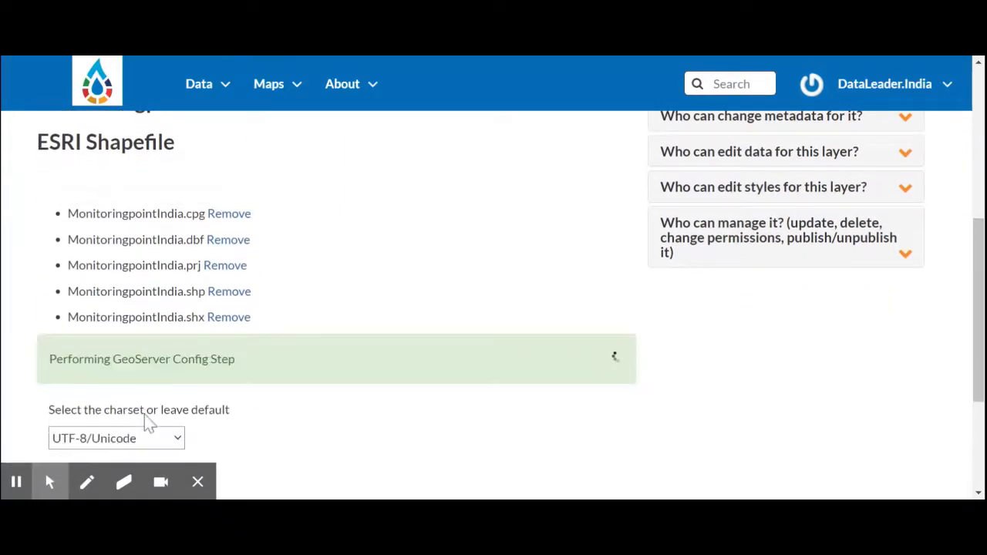
Step: Open the uploaded MonitoringpointIndia layer's page and set its thumbnail from the current map view
{"action": "left_click", "coordinate": [84, 404]}
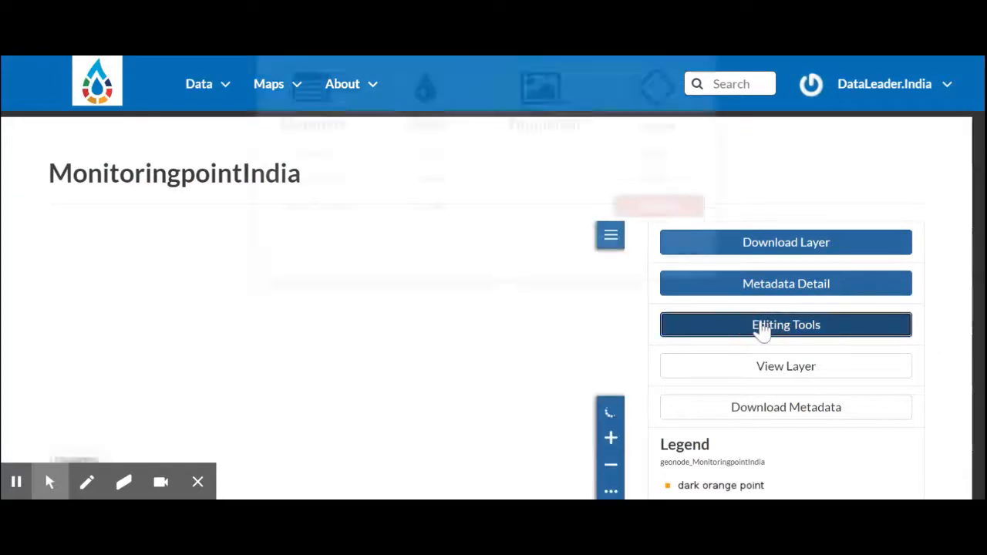
{"action": "left_click", "coordinate": [761, 326]}
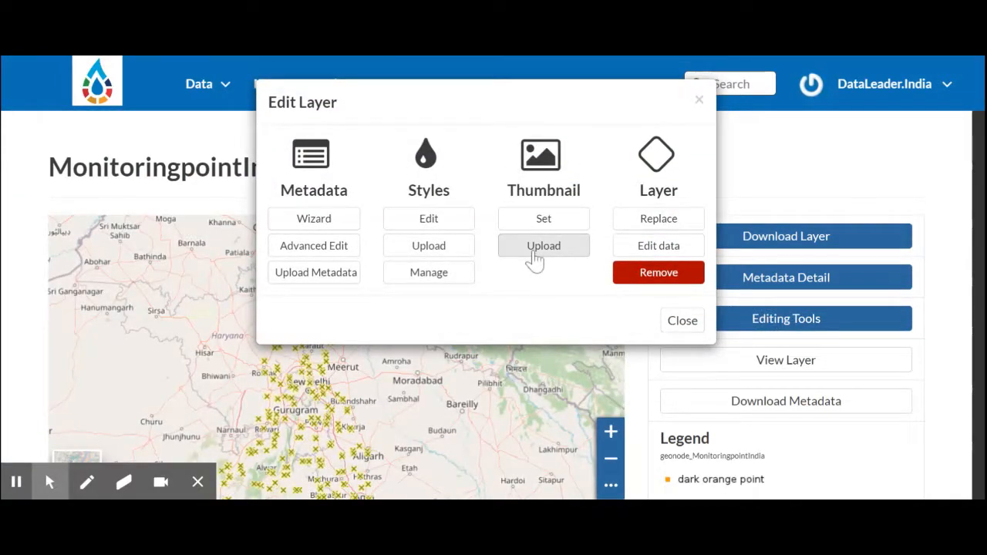
{"action": "left_click", "coordinate": [543, 216]}
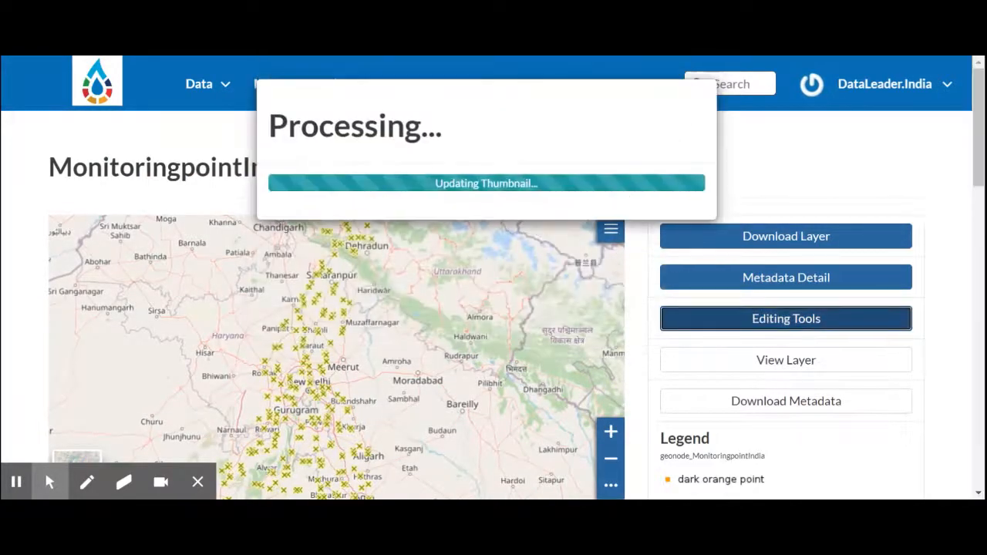
{"action": "left_click_drag", "start_coordinate": [978, 169], "coordinate": [978, 171]}
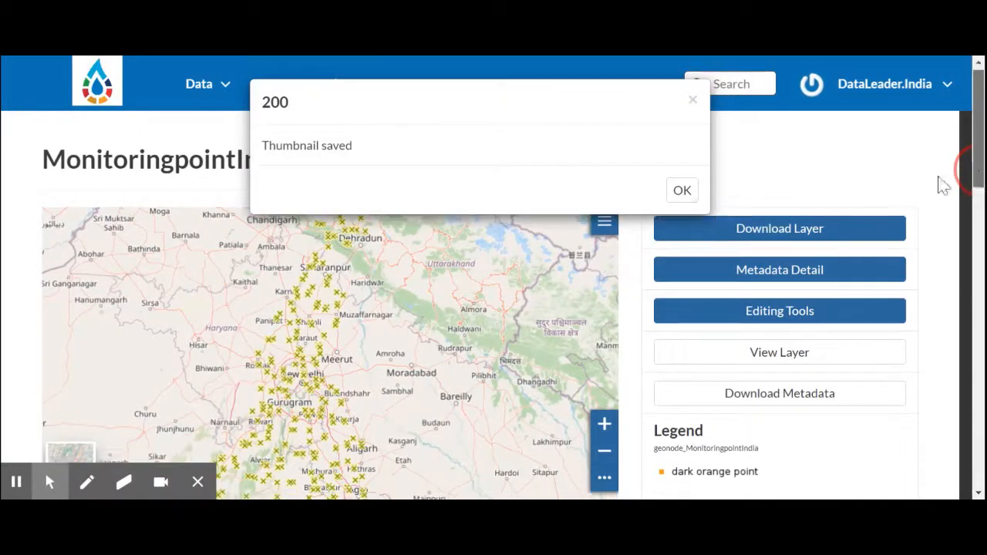
{"action": "left_click", "coordinate": [681, 190]}
Step: In the MonitoringpointIndia layer's advanced metadata, mark the layer as Approved and set its category to Inland Waters
{"action": "left_click", "coordinate": [734, 313]}
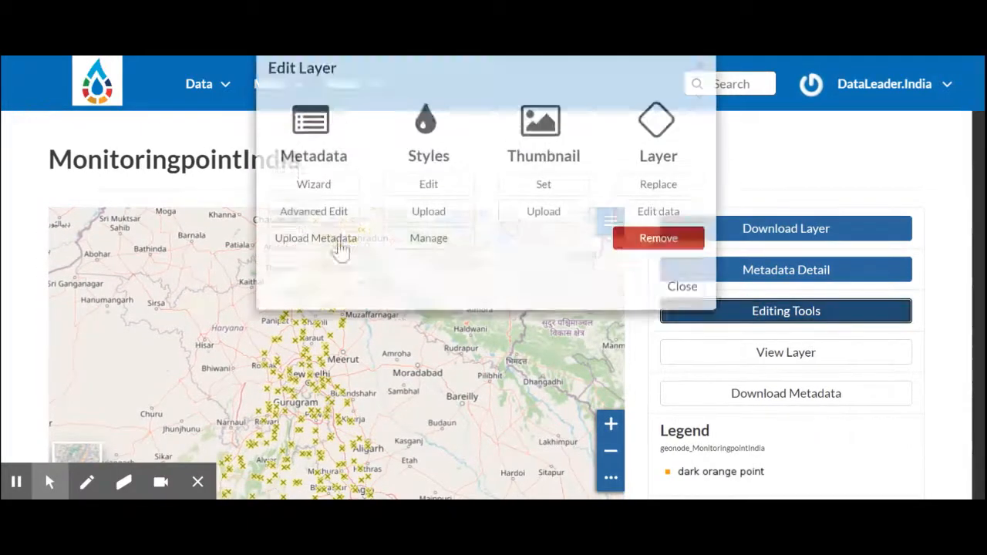
{"action": "left_click", "coordinate": [314, 244]}
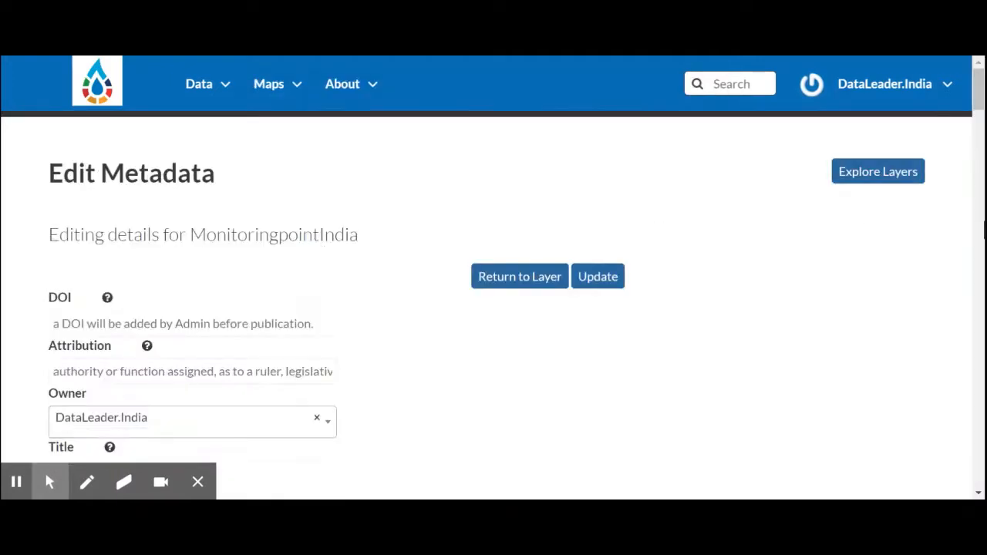
{"action": "mouse_move", "coordinate": [982, 83]}
{"action": "left_mouse_down"}
{"action": "mouse_move", "coordinate": [982, 187]}
{"action": "mouse_move", "coordinate": [982, 92]}
{"action": "left_mouse_up"}
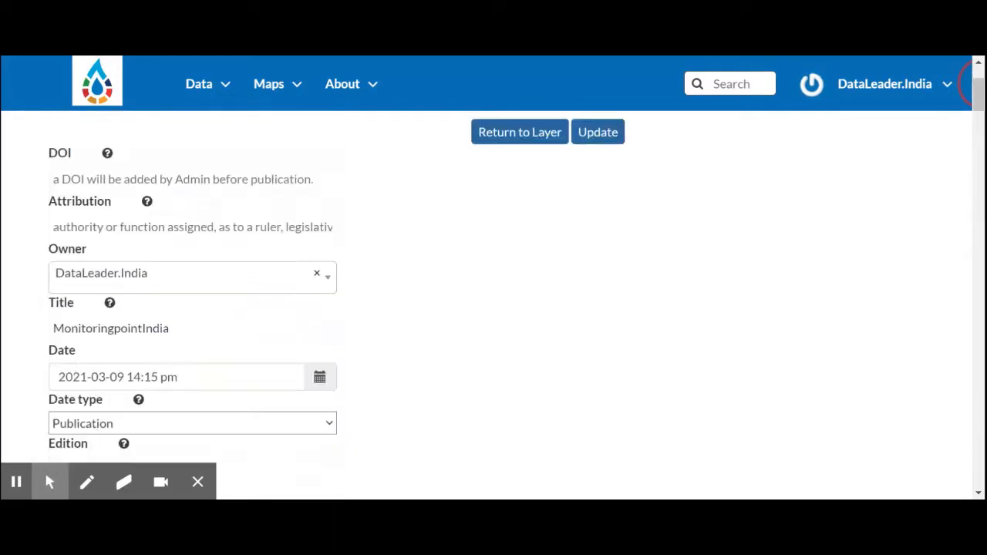
{"action": "left_click", "coordinate": [980, 276]}
{"action": "left_click_drag", "start_coordinate": [983, 118], "coordinate": [979, 295]}
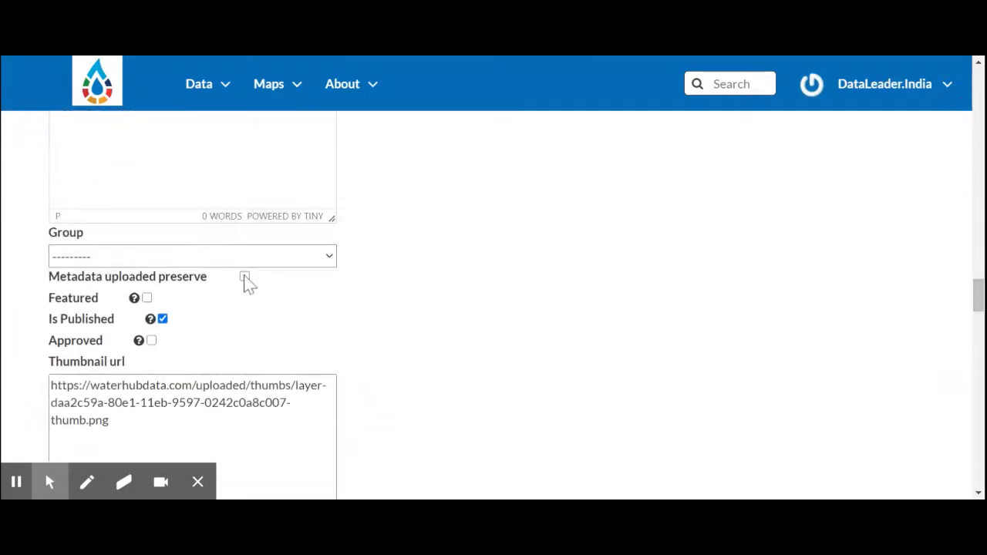
{"action": "left_click", "coordinate": [153, 340]}
{"action": "left_click_drag", "start_coordinate": [979, 289], "coordinate": [980, 374]}
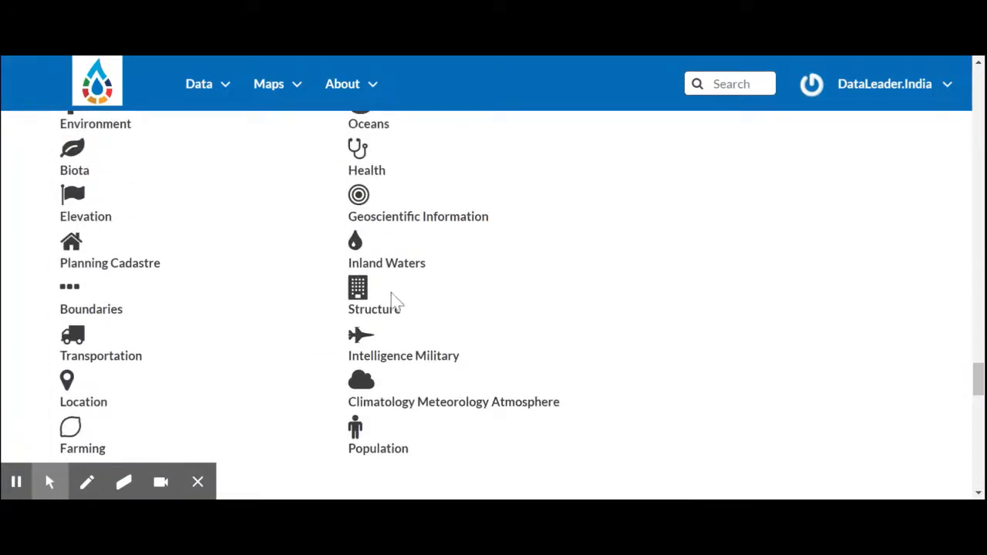
{"action": "left_click", "coordinate": [359, 244]}
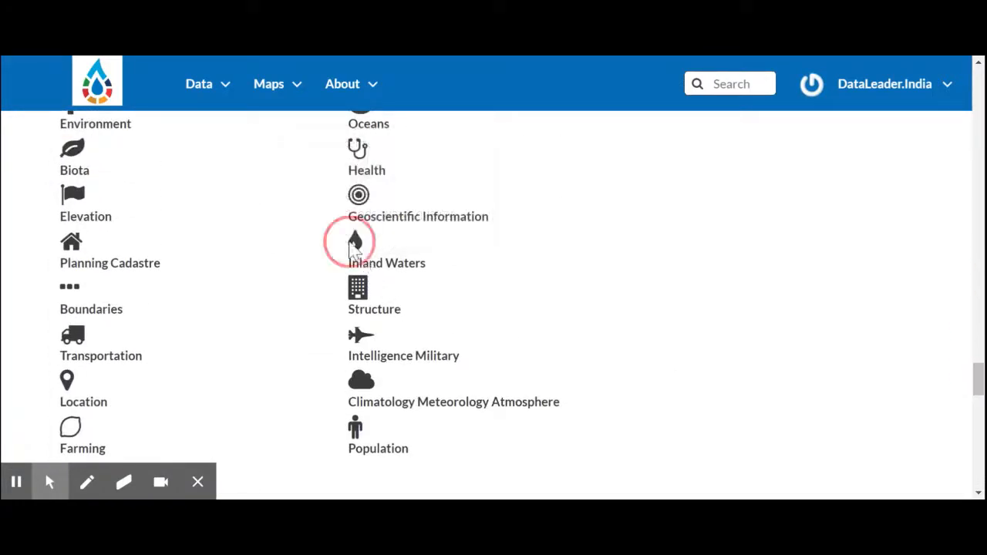
Step: Assign the MonitoringpointIndia layer to the WaterQuality.India group and save the metadata changes
{"action": "left_click", "coordinate": [978, 377]}
{"action": "left_click_drag", "start_coordinate": [978, 378], "coordinate": [978, 301]}
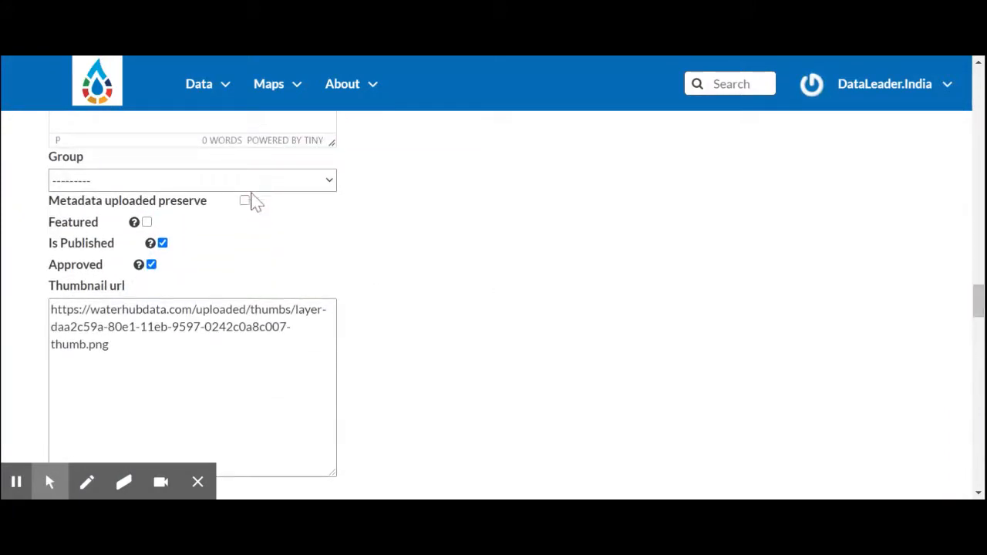
{"action": "left_click", "coordinate": [248, 183]}
{"action": "left_click", "coordinate": [147, 264]}
{"action": "left_click_drag", "start_coordinate": [977, 301], "coordinate": [978, 463]}
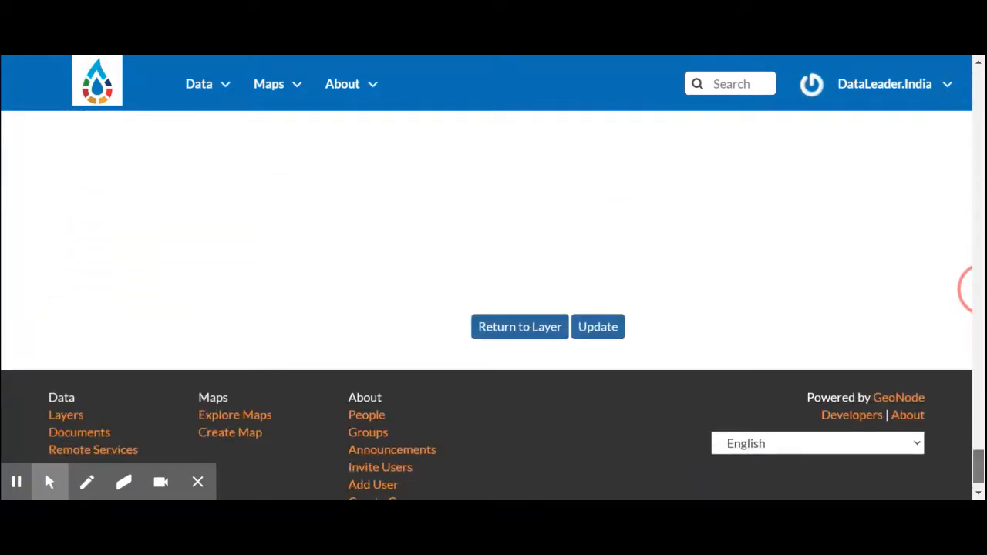
{"action": "left_click", "coordinate": [606, 335]}
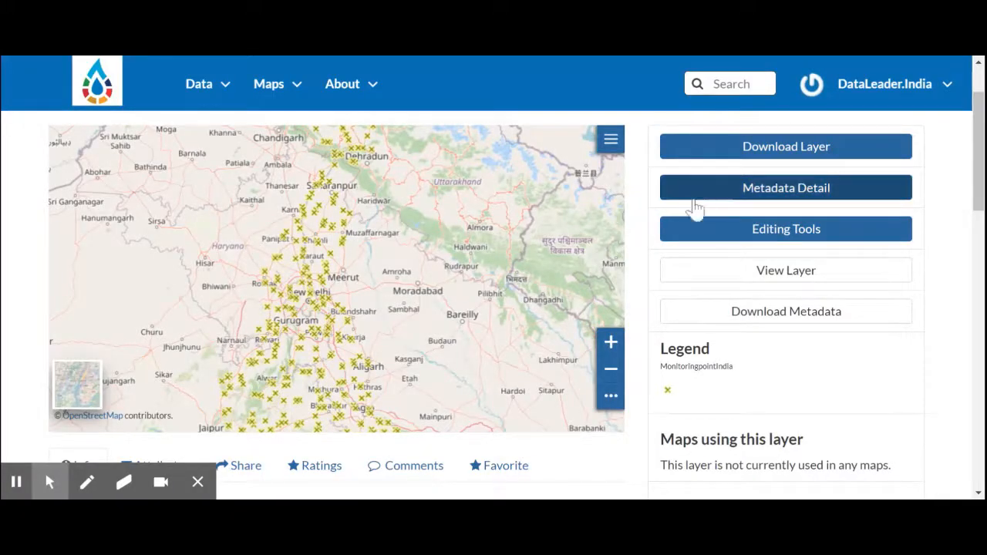
Step: Edit the MonitoringpointIndia style's SLD code to set the point symbol size to 15 and save the style
{"action": "left_click", "coordinate": [696, 234]}
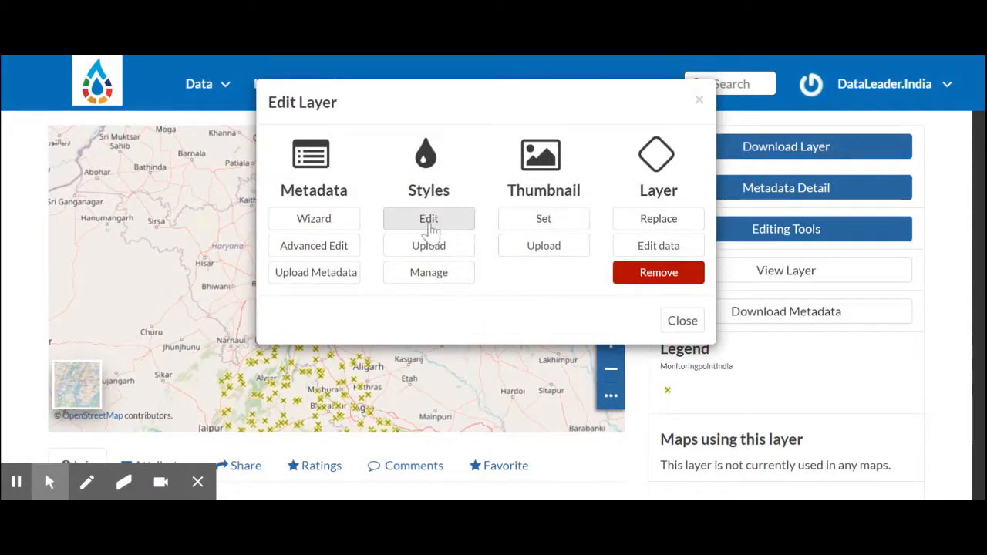
{"action": "left_click", "coordinate": [431, 229]}
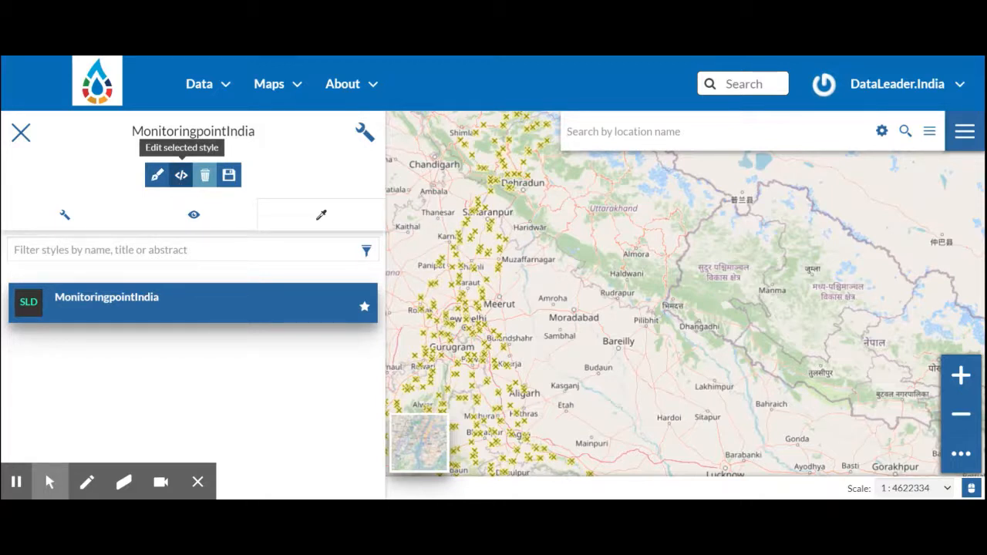
{"action": "left_click", "coordinate": [181, 179]}
{"action": "left_click", "coordinate": [181, 176]}
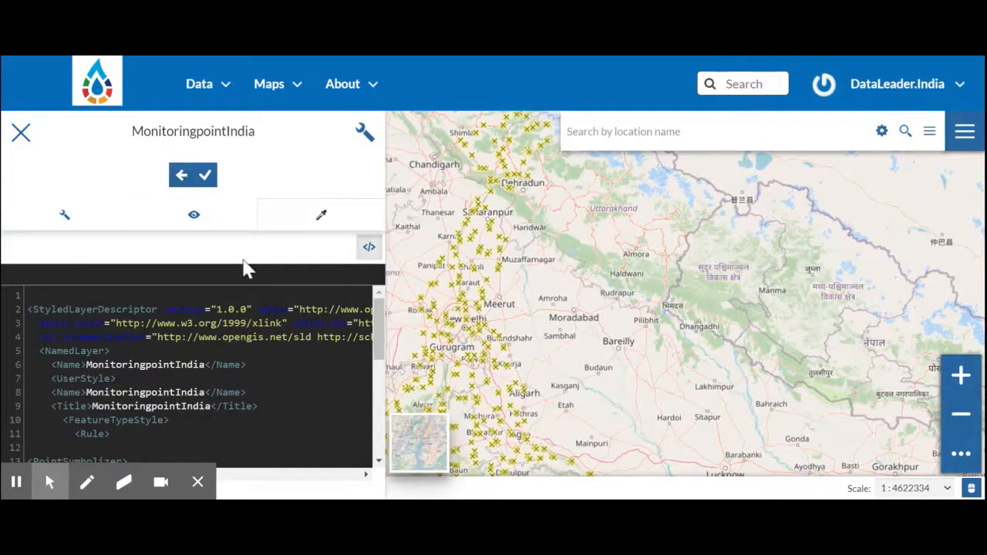
{"action": "left_click_drag", "start_coordinate": [378, 332], "coordinate": [380, 404]}
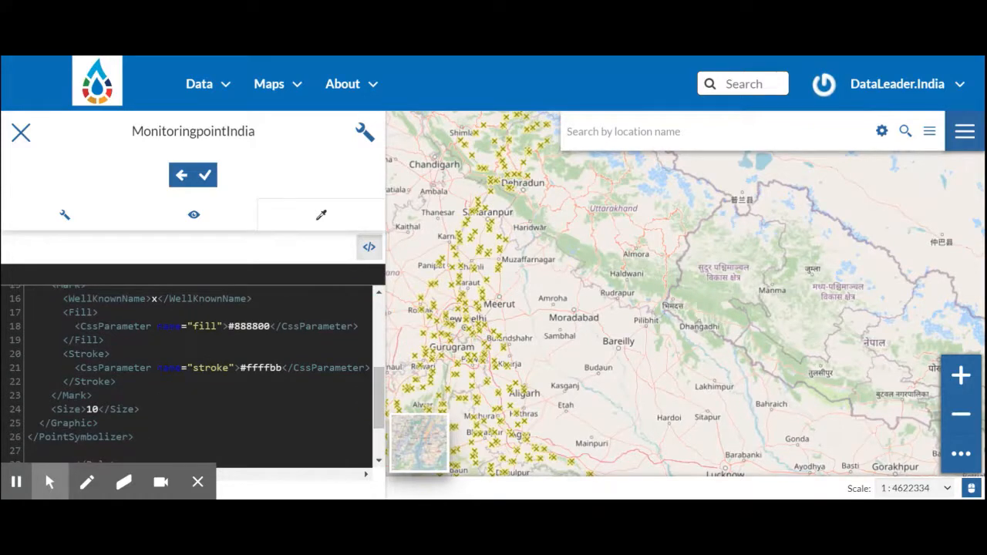
{"action": "left_click", "coordinate": [98, 410]}
{"action": "key", "text": "BackSpace"}
{"action": "type", "text": "5"}
{"action": "left_click", "coordinate": [204, 175]}
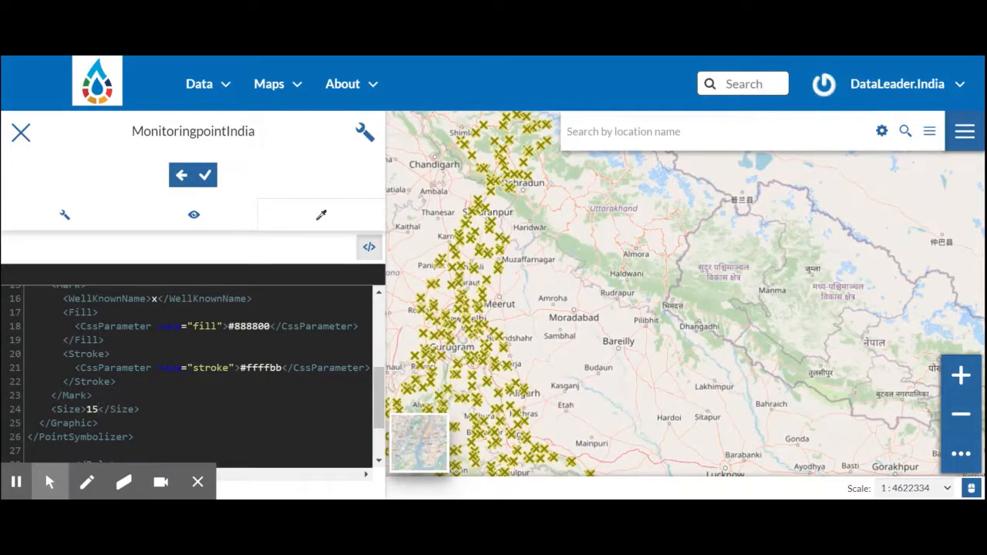
Step: Set the point symbol's fill colour to #8c2506 in the style code, save the style, and close the layer settings with changes saved
{"action": "left_click_drag", "start_coordinate": [231, 327], "coordinate": [268, 326]}
{"action": "left_click", "coordinate": [267, 327]}
{"action": "key", "text": "BackSpace"}
{"action": "key", "text": "BackSpace"}
{"action": "key", "text": "BackSpace"}
{"action": "key", "text": "BackSpace"}
{"action": "key", "text": "BackSpace"}
{"action": "key", "text": "BackSpace"}
{"action": "type", "text": "8c2506"}
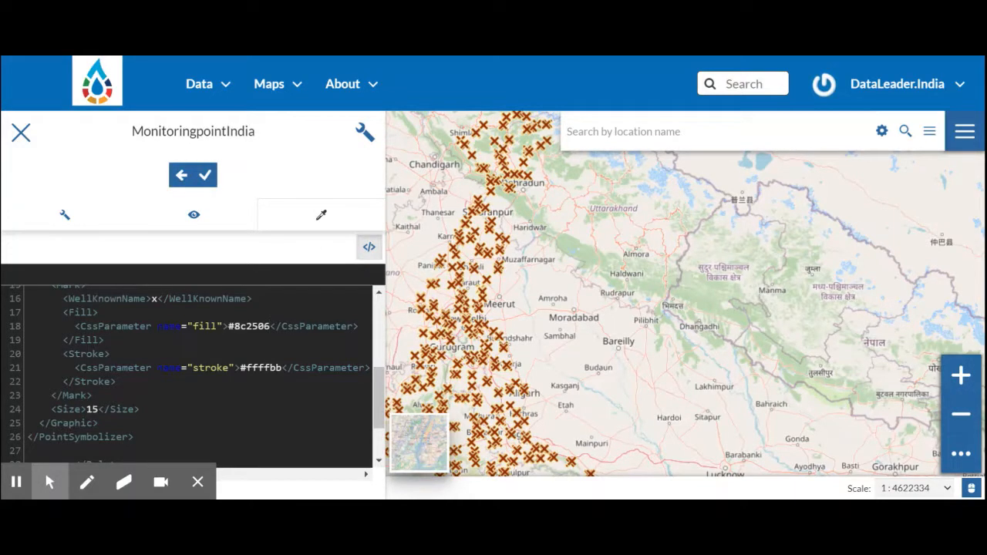
{"action": "left_click", "coordinate": [205, 176]}
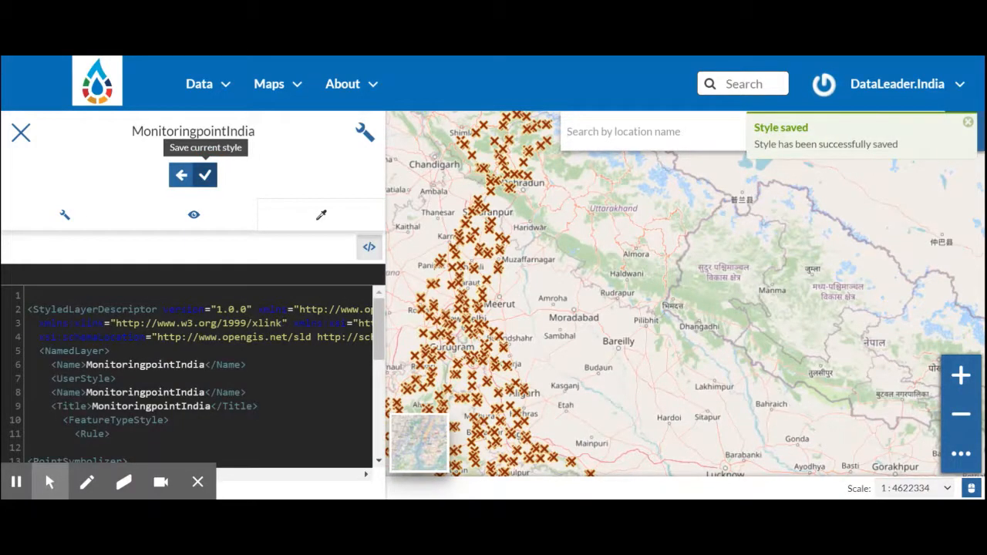
{"action": "left_click", "coordinate": [18, 143]}
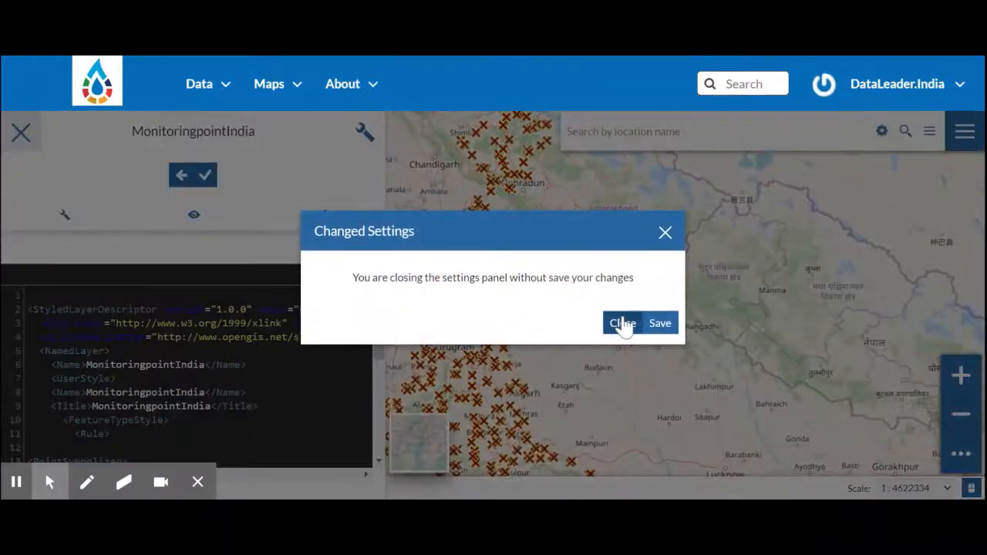
{"action": "left_click", "coordinate": [660, 324]}
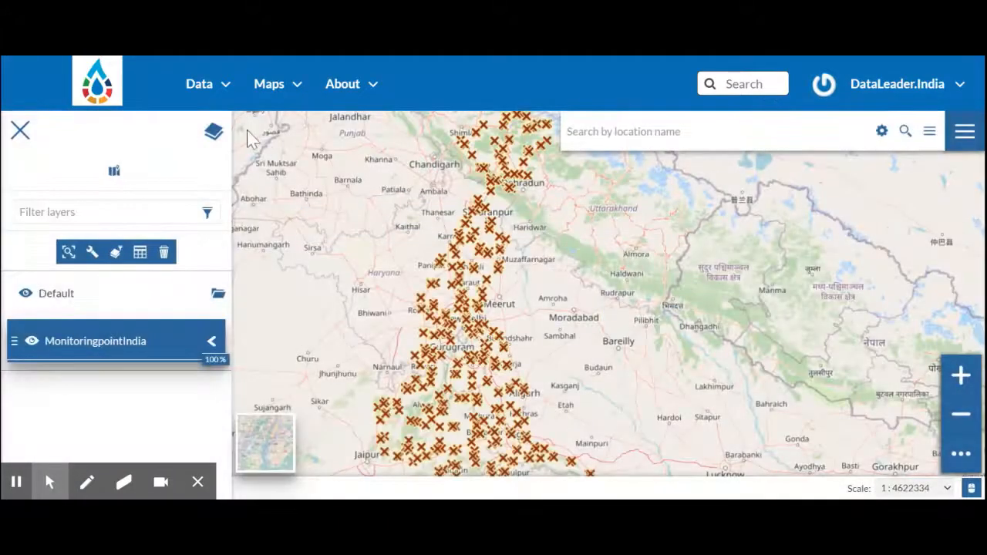
Step: Return to the portal's layers list and open the MonitoringpointIndia layer's page to check it
{"action": "left_click", "coordinate": [219, 102]}
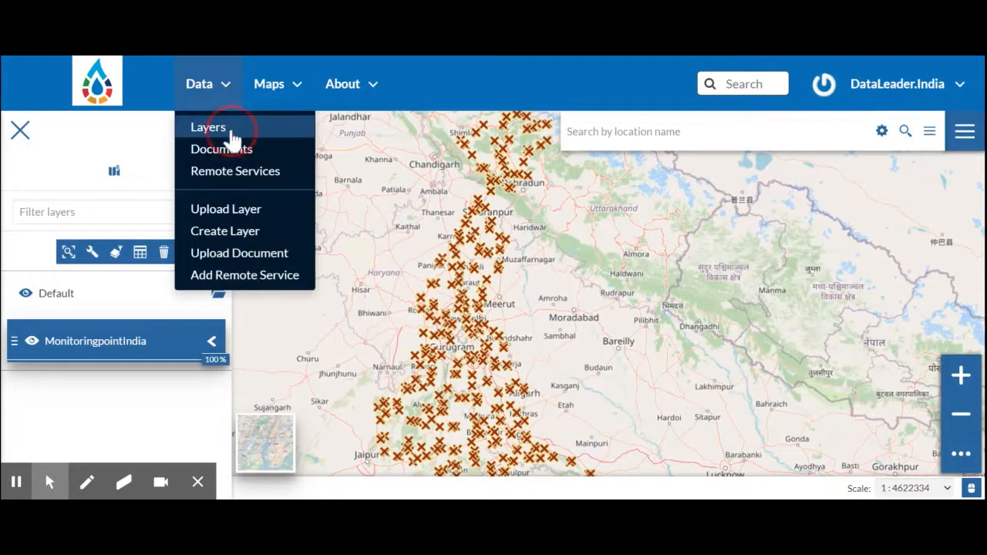
{"action": "left_click", "coordinate": [232, 137]}
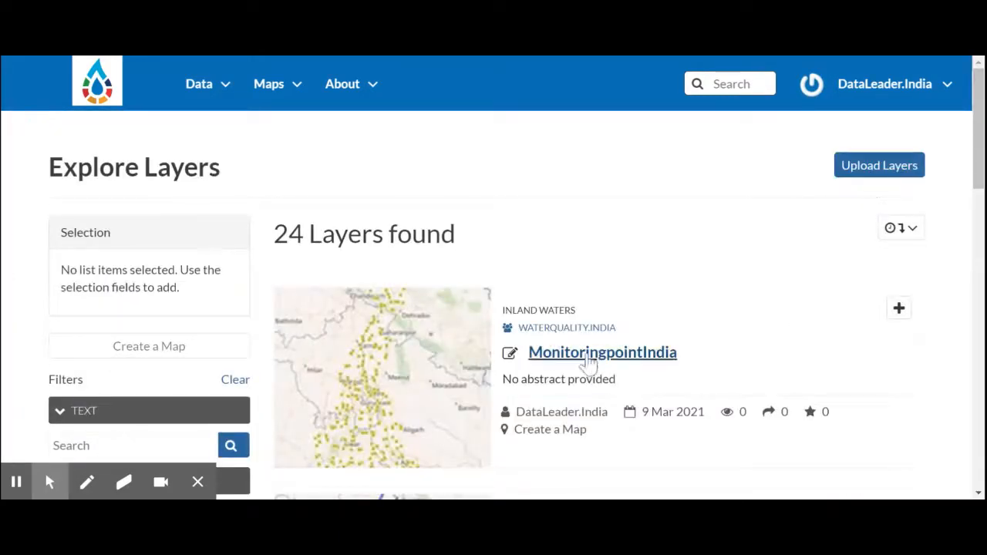
{"action": "left_click", "coordinate": [590, 358]}
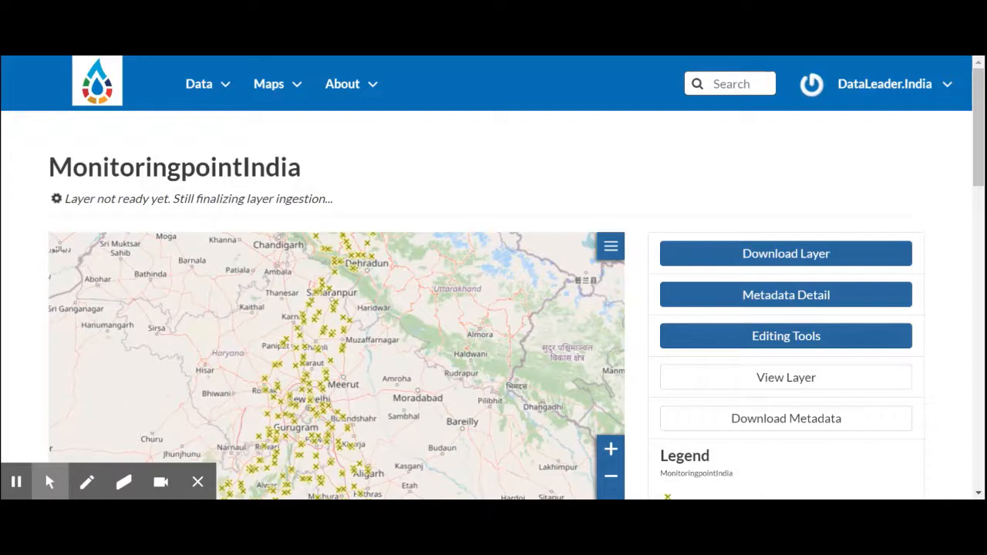
Step: Browse the portal's existing maps and open the page of the E9_WQ_Akaki map
{"action": "left_click", "coordinate": [284, 81]}
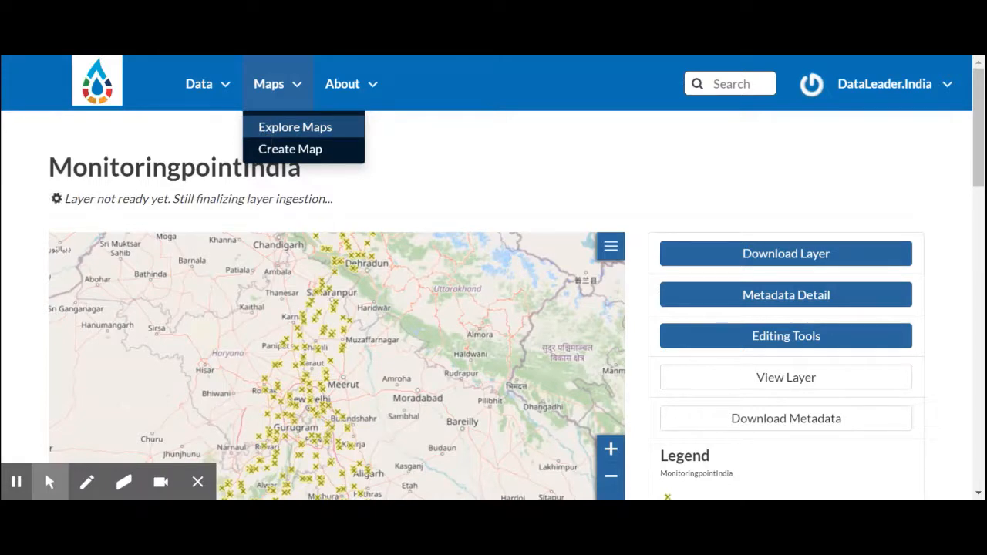
{"action": "left_click", "coordinate": [263, 128]}
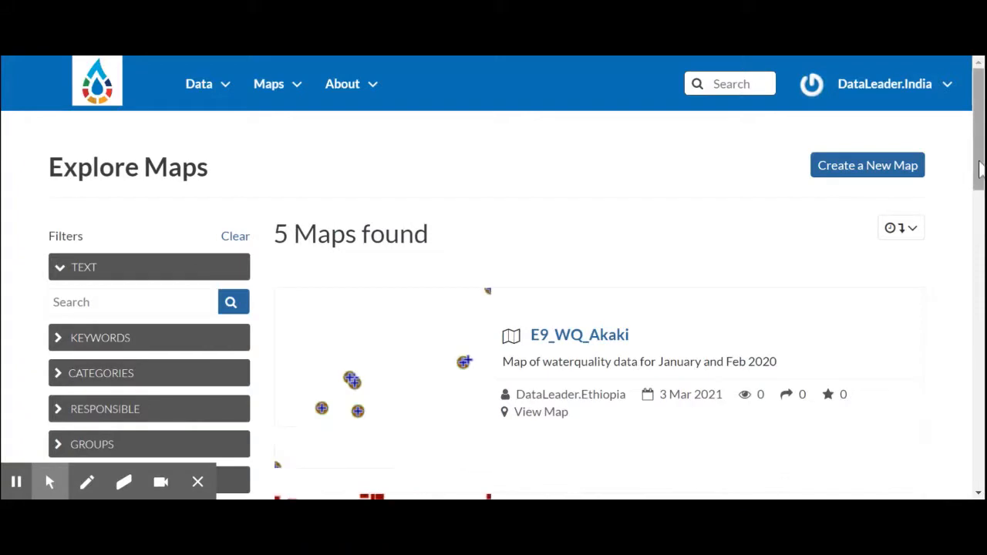
{"action": "left_click_drag", "start_coordinate": [979, 161], "coordinate": [980, 202]}
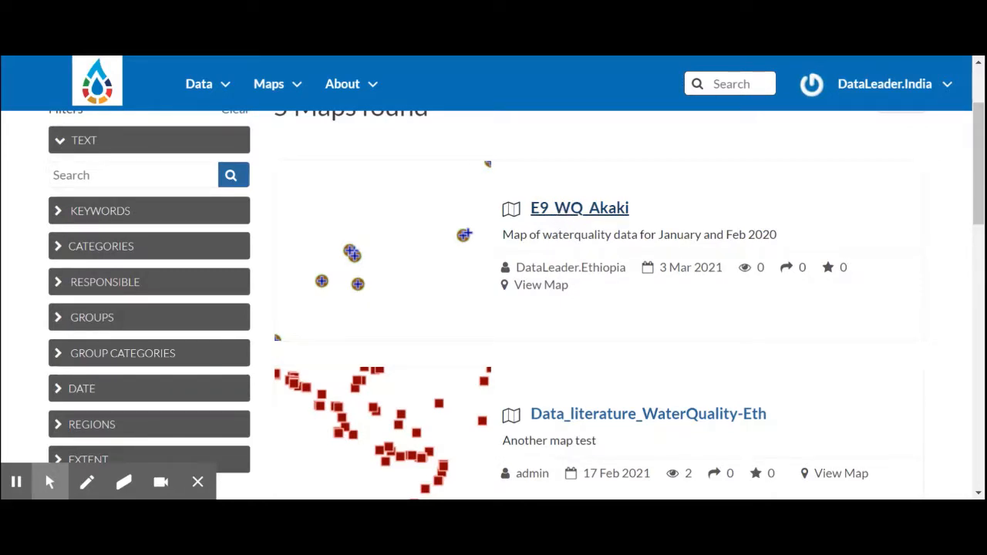
{"action": "left_click", "coordinate": [562, 212]}
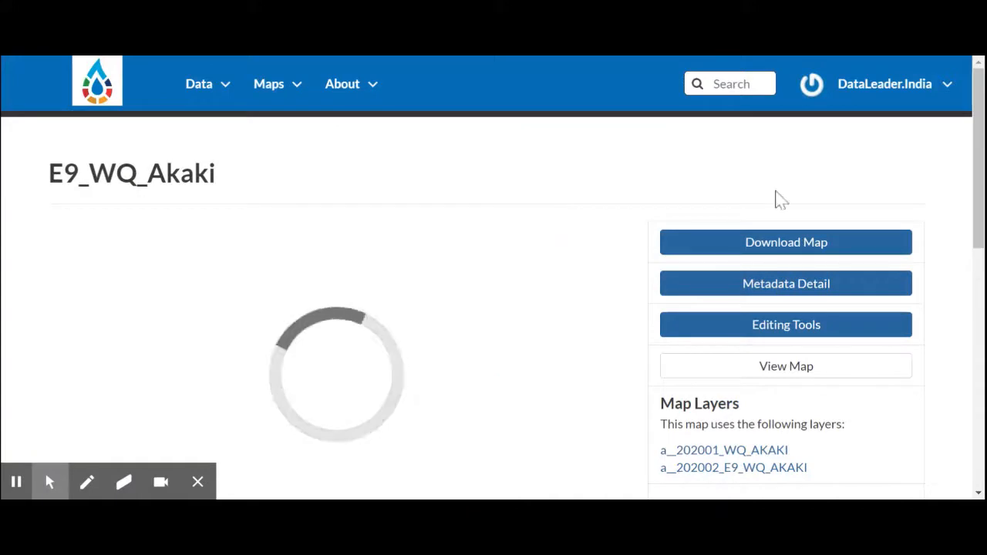
Step: Open the E9_WQ_Akaki map in the map viewer and switch each of its two water-quality layers off and back on
{"action": "left_click_drag", "start_coordinate": [981, 163], "coordinate": [982, 224]}
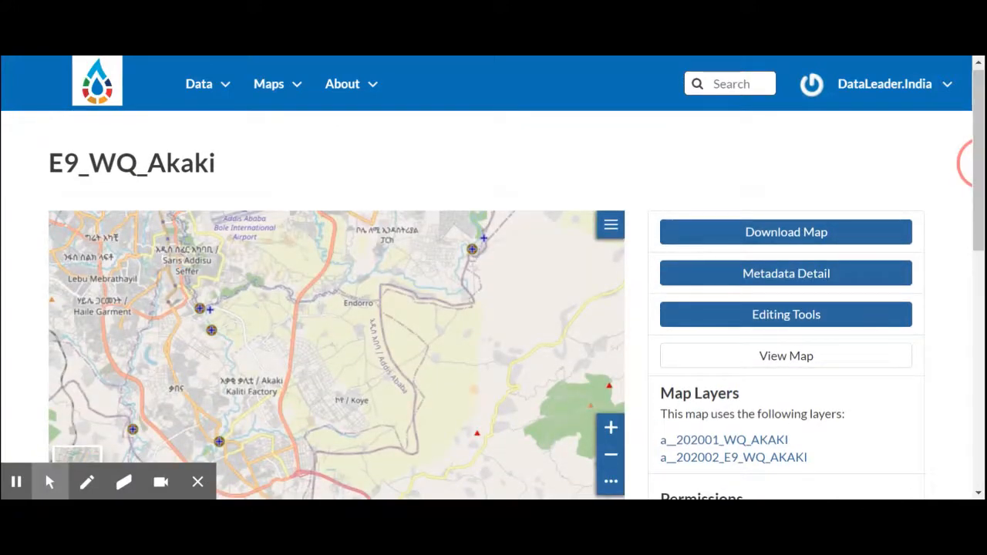
{"action": "left_click", "coordinate": [782, 358]}
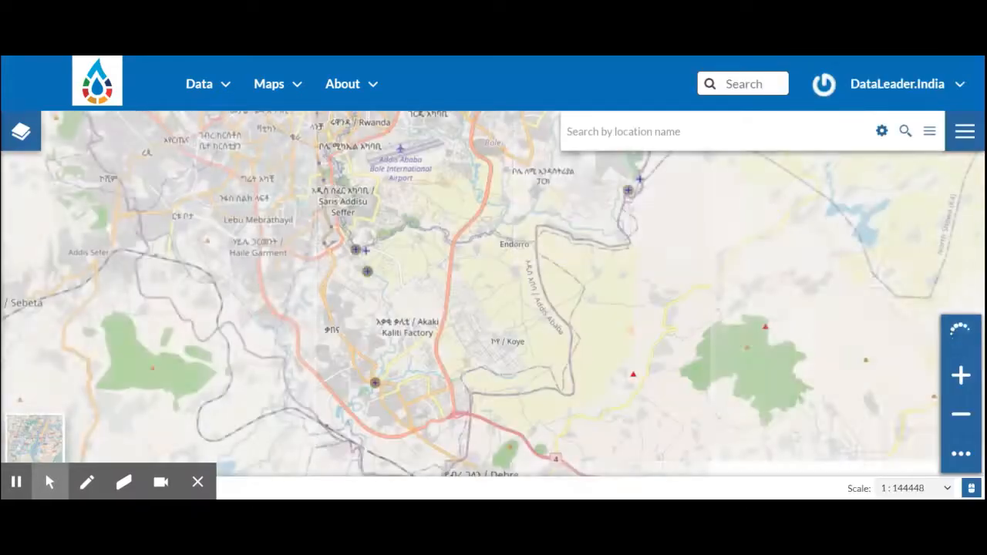
{"action": "left_click", "coordinate": [20, 135]}
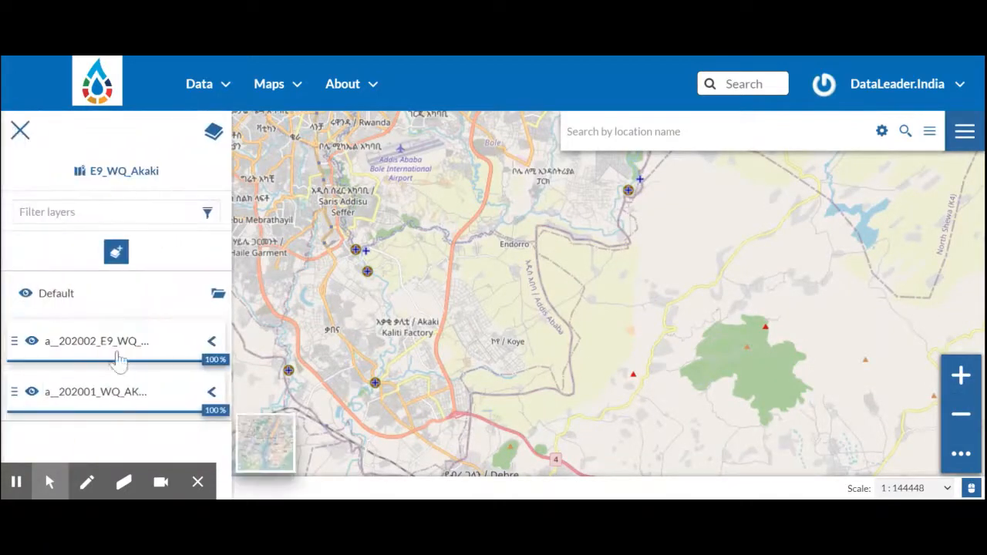
{"action": "left_click", "coordinate": [31, 341]}
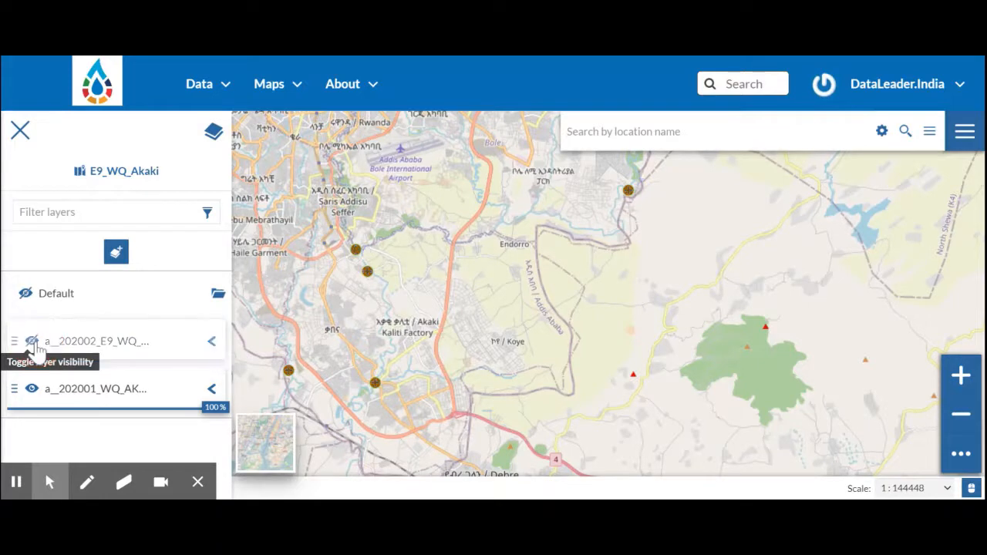
{"action": "left_click", "coordinate": [31, 340]}
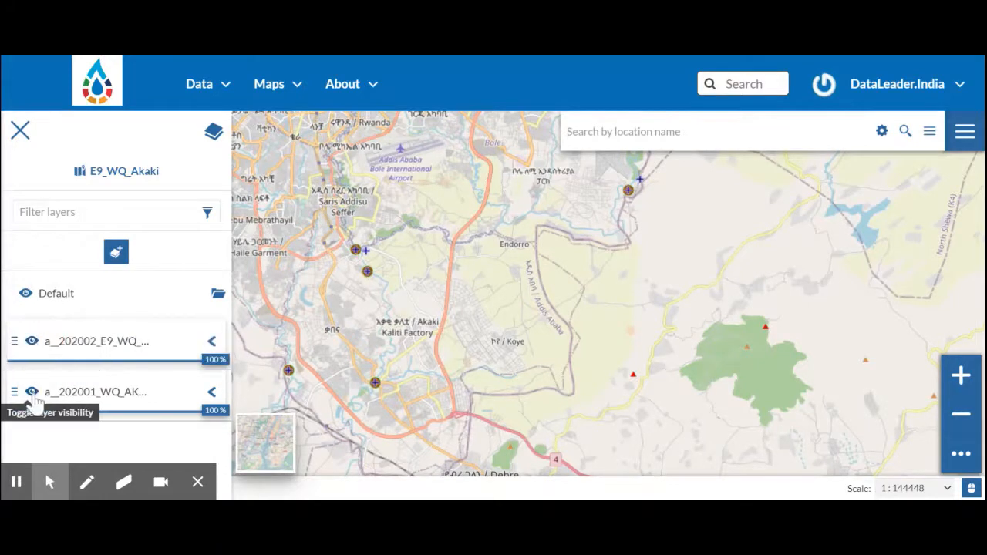
{"action": "left_click", "coordinate": [32, 391]}
{"action": "left_click", "coordinate": [31, 393]}
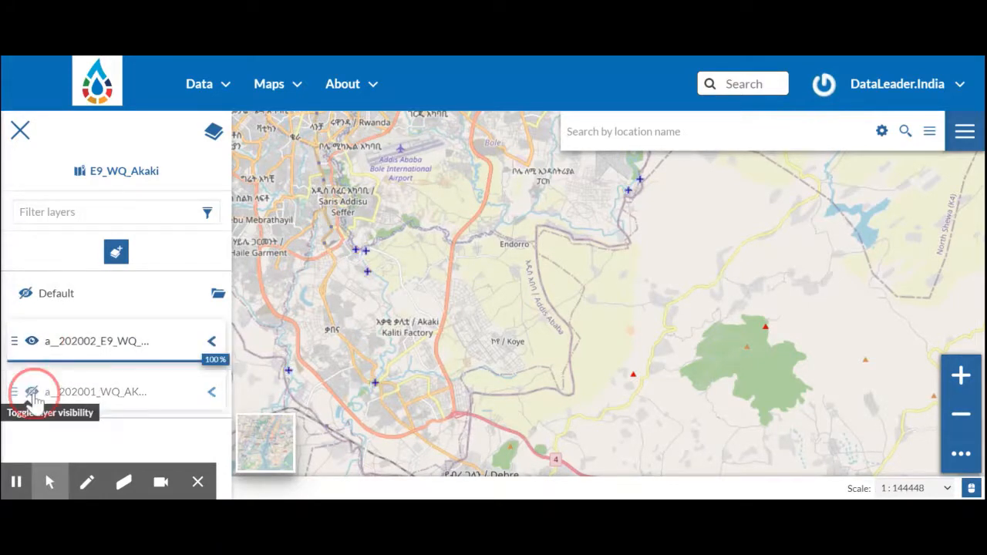
Step: Query the sampling point south of Akaki Kaliti Factory, compare its attributes in both layers, and close the feature information
{"action": "left_click", "coordinate": [376, 384]}
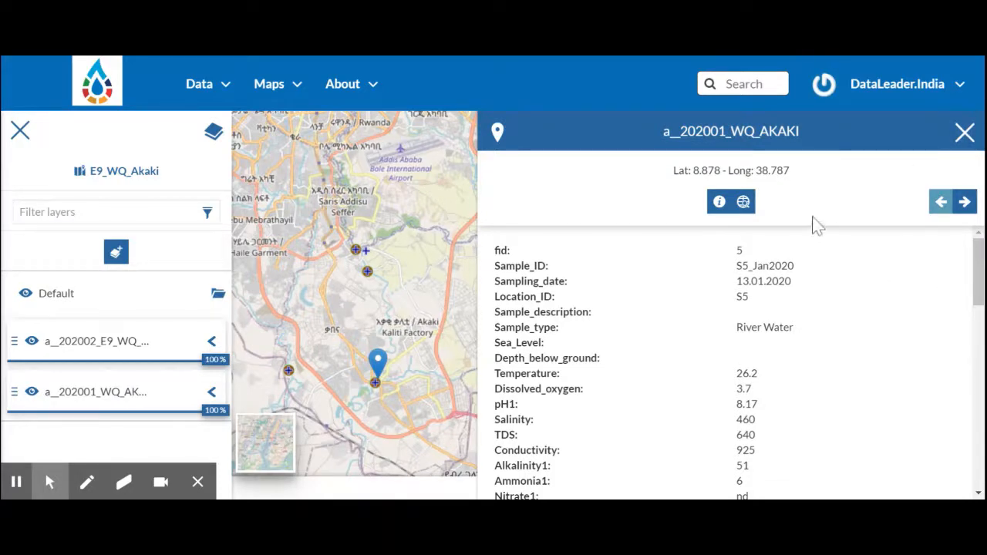
{"action": "left_click", "coordinate": [964, 202]}
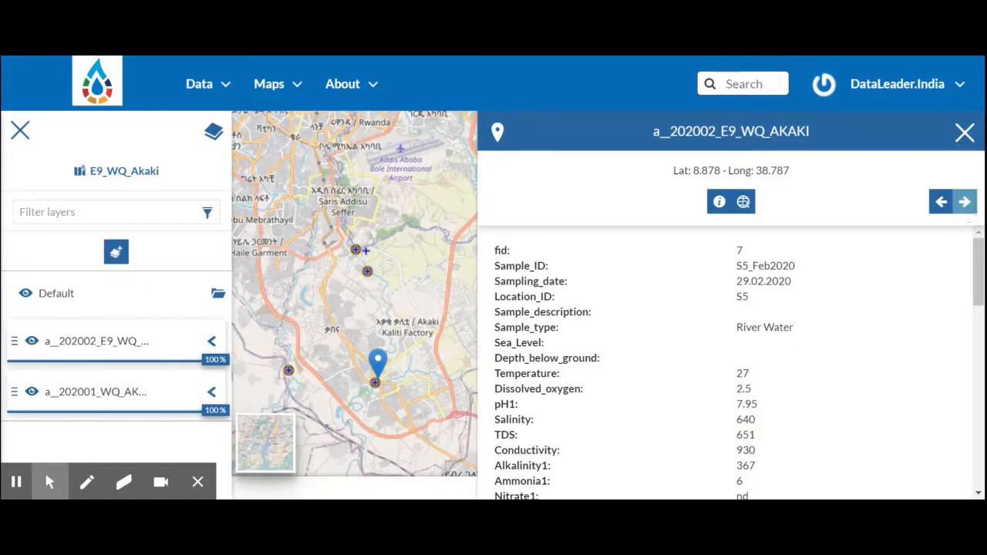
{"action": "left_click", "coordinate": [941, 202]}
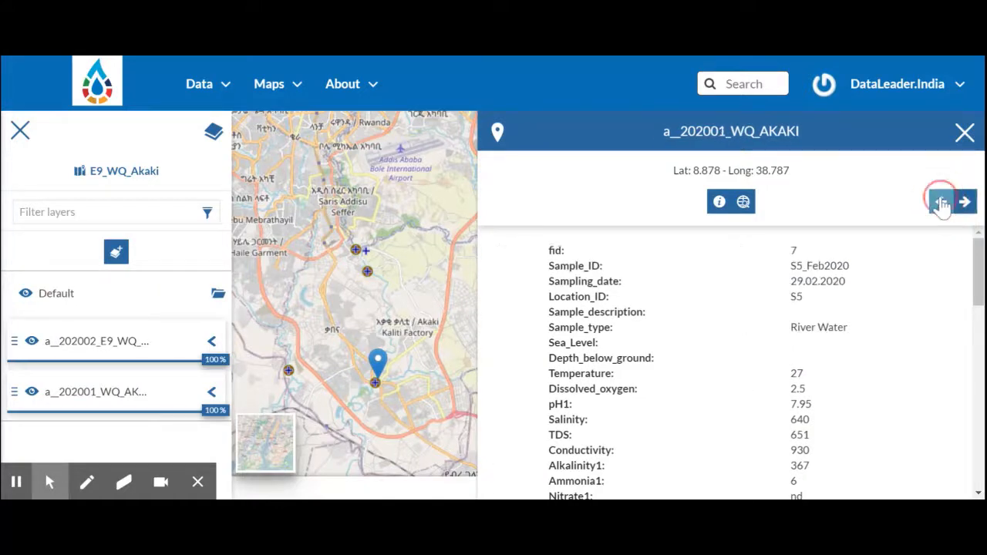
{"action": "left_click", "coordinate": [964, 135]}
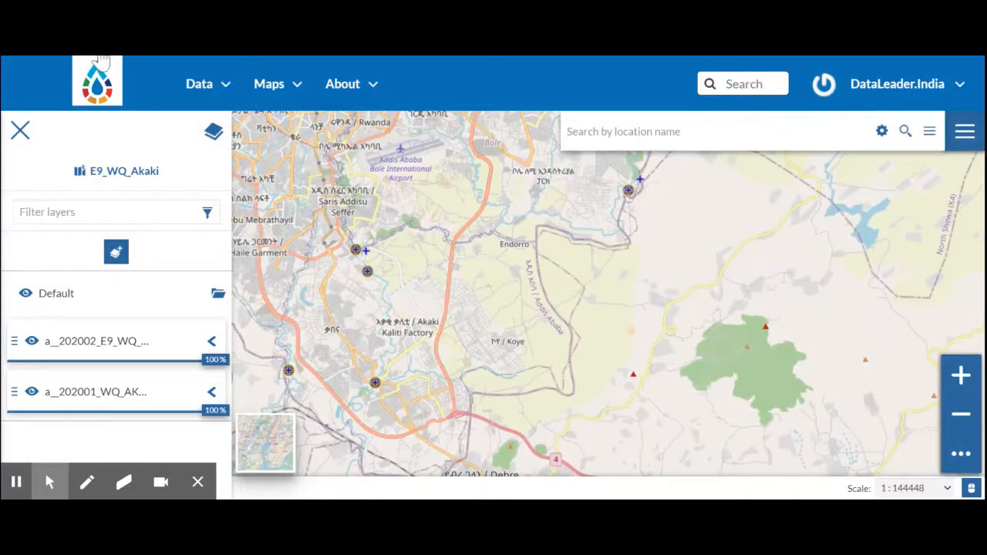
Step: Return to the portal's maps list, open the Johor_BasinFloodMap page and review its preview and layer list
{"action": "left_click", "coordinate": [289, 83]}
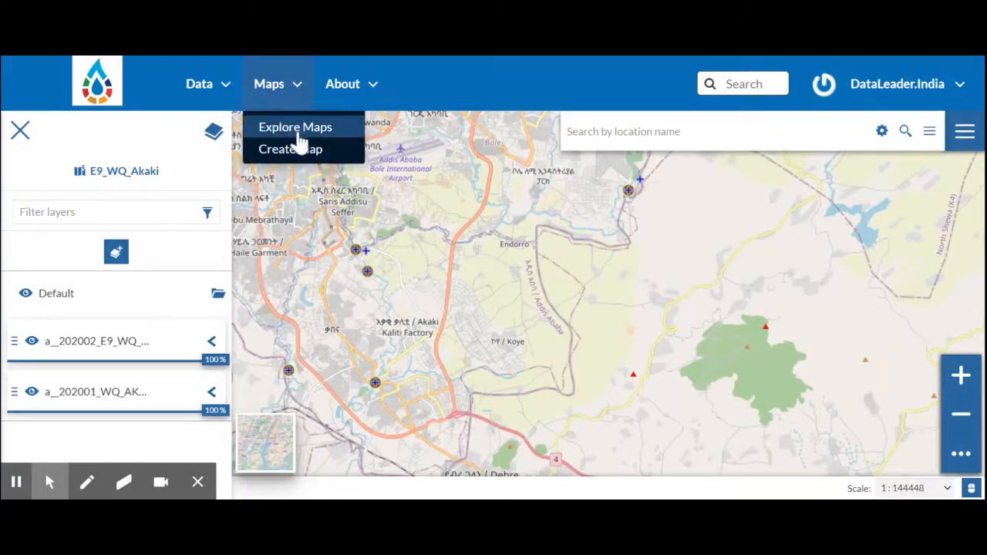
{"action": "left_click", "coordinate": [298, 132]}
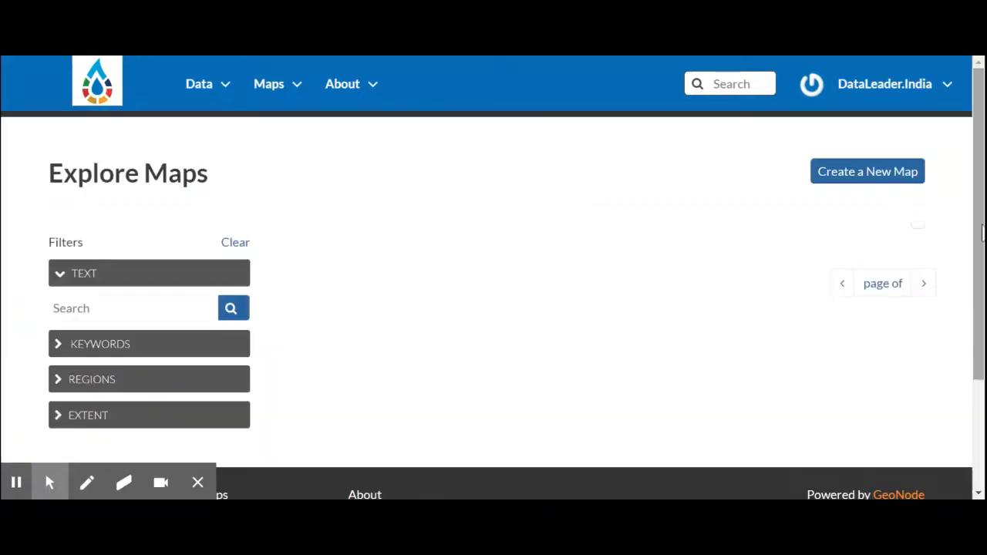
{"action": "left_click", "coordinate": [980, 194]}
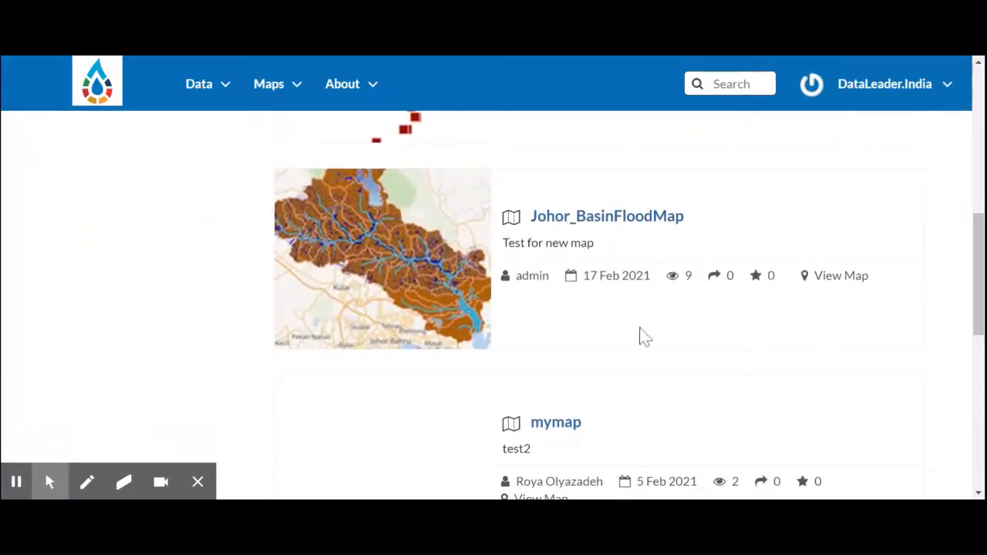
{"action": "left_click", "coordinate": [592, 231]}
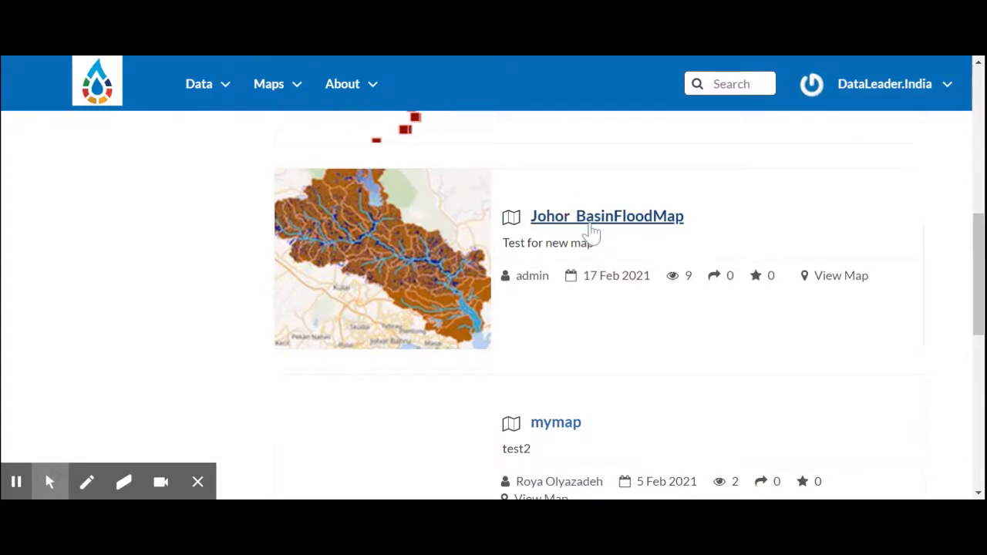
{"action": "left_click", "coordinate": [591, 225]}
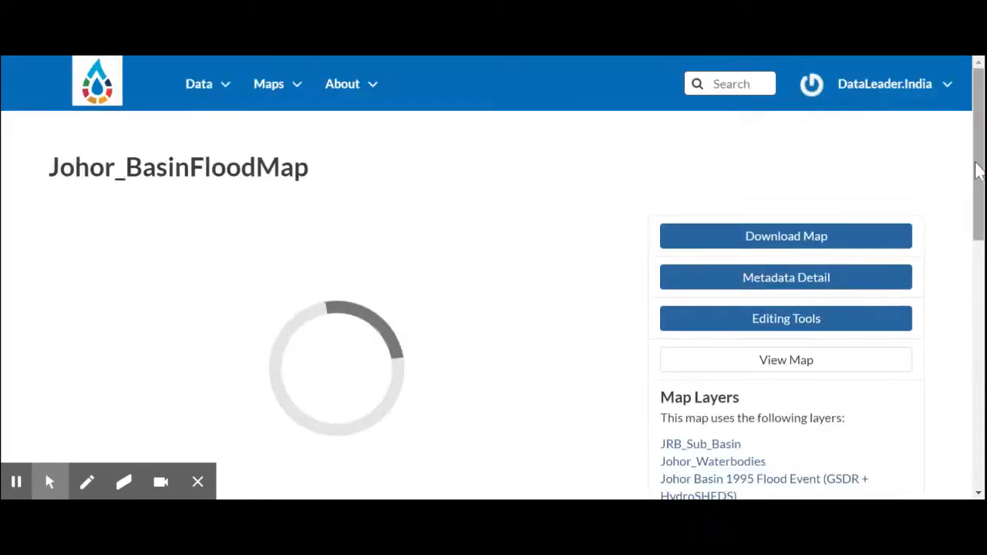
{"action": "scroll", "coordinate": [973, 163], "scroll_direction": "down", "scroll_amount": 2}
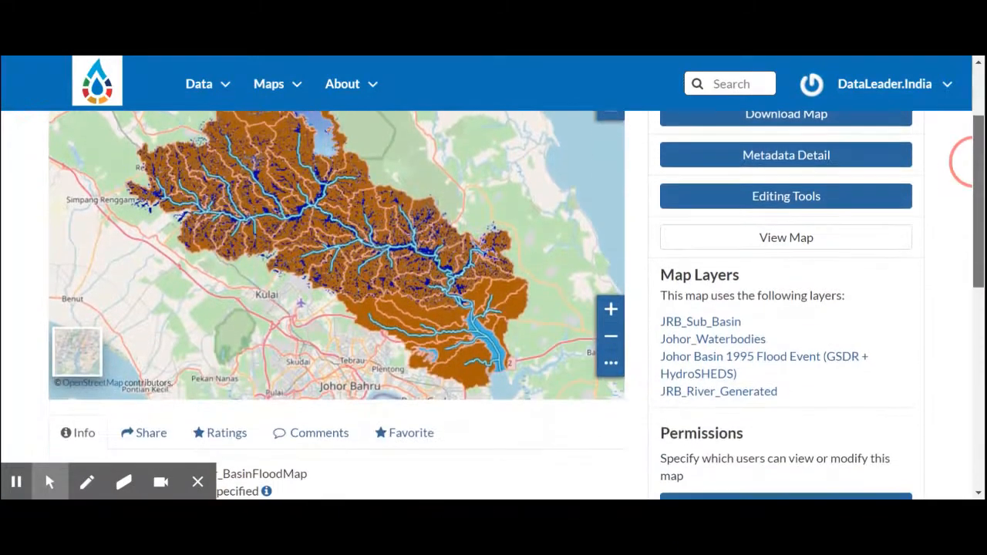
{"action": "left_click_drag", "start_coordinate": [975, 162], "coordinate": [975, 160]}
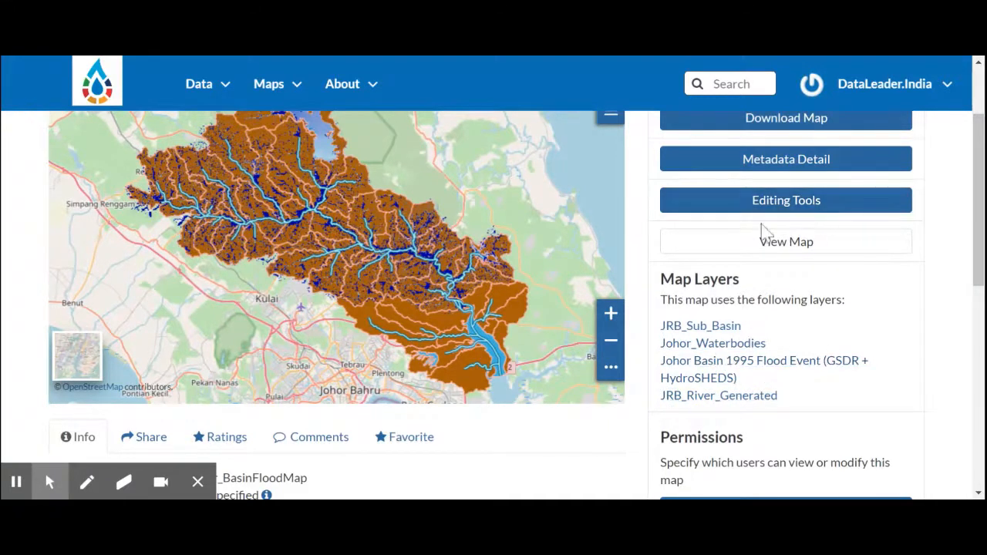
Step: View Johor_BasinFloodMap in the map viewer and toggle the visibility of its Johor Basin 1995 Flood Event layer off and on
{"action": "left_click", "coordinate": [731, 252]}
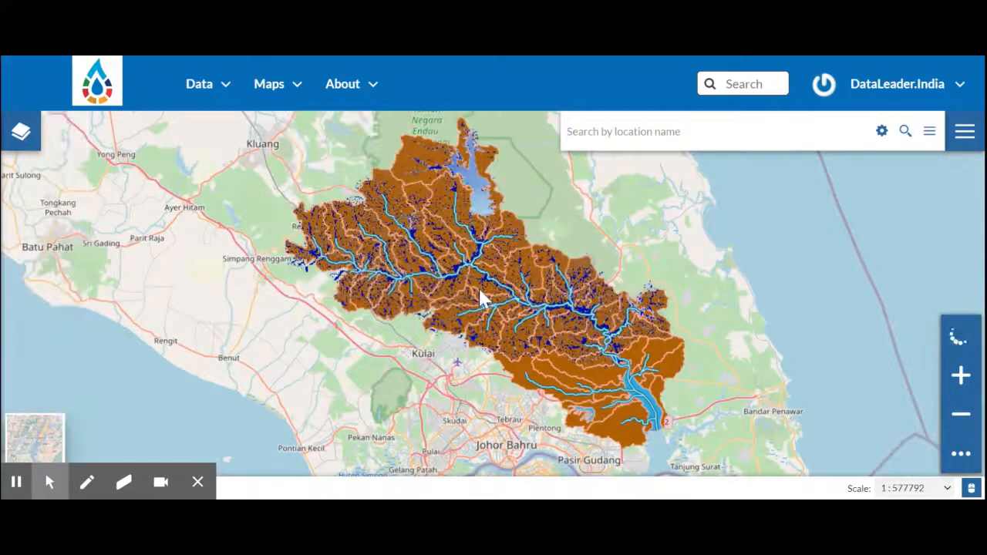
{"action": "left_click", "coordinate": [21, 133]}
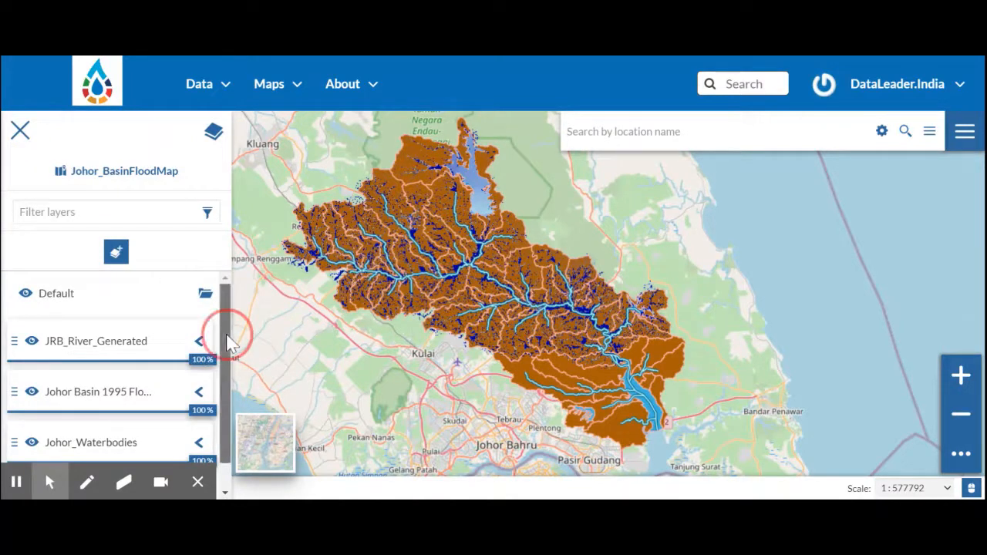
{"action": "scroll", "coordinate": [231, 332], "scroll_direction": "down", "scroll_amount": 1}
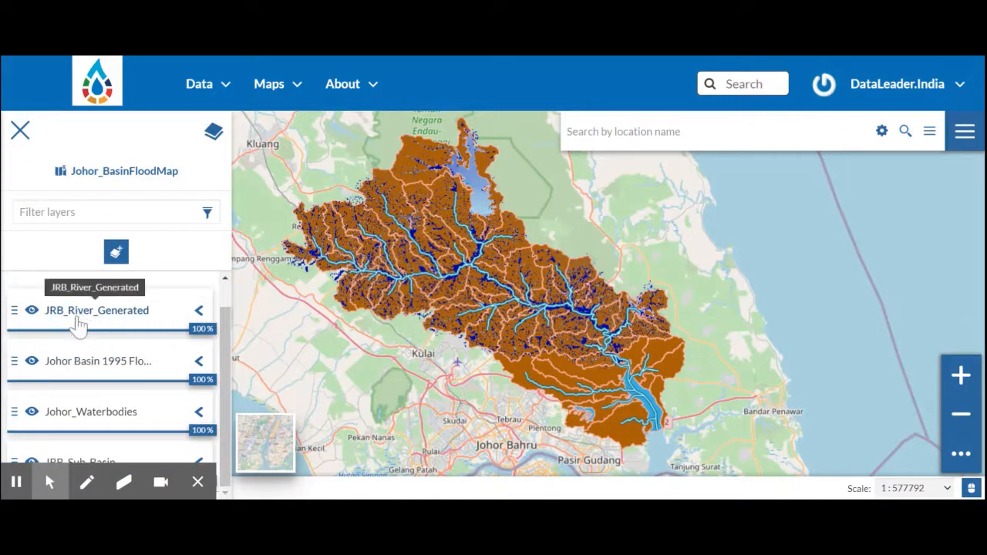
{"action": "left_click_drag", "start_coordinate": [77, 322], "coordinate": [81, 368]}
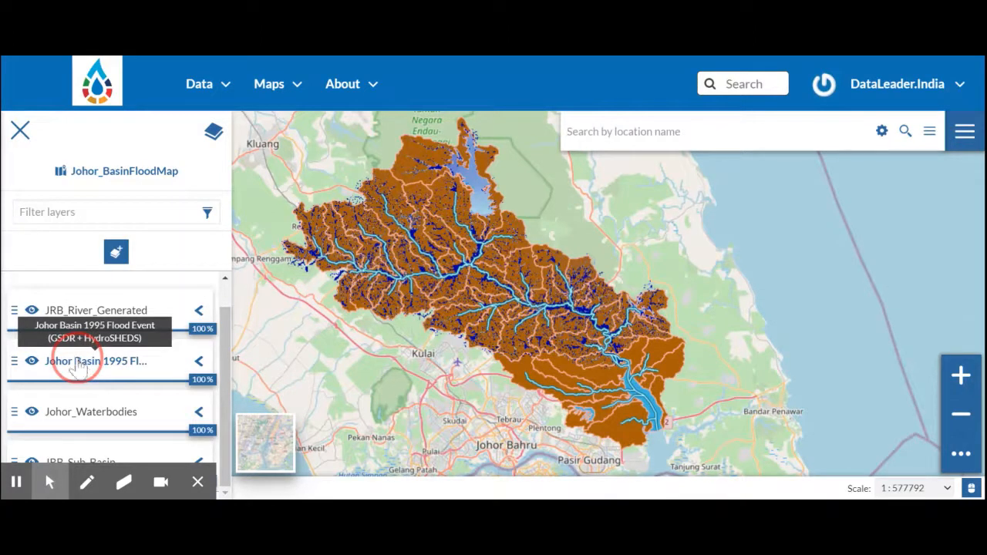
{"action": "left_click", "coordinate": [80, 366]}
{"action": "left_click", "coordinate": [29, 366]}
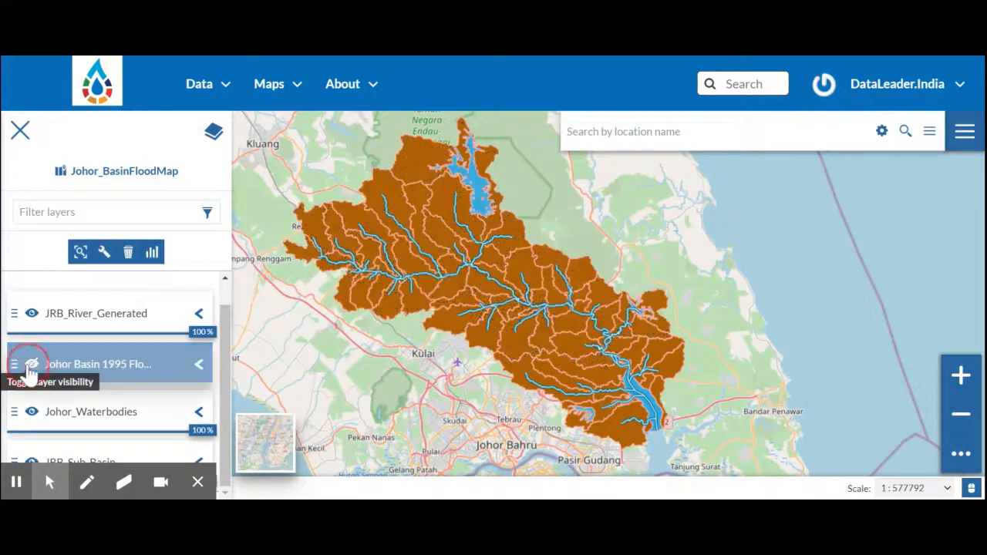
{"action": "left_click", "coordinate": [28, 366]}
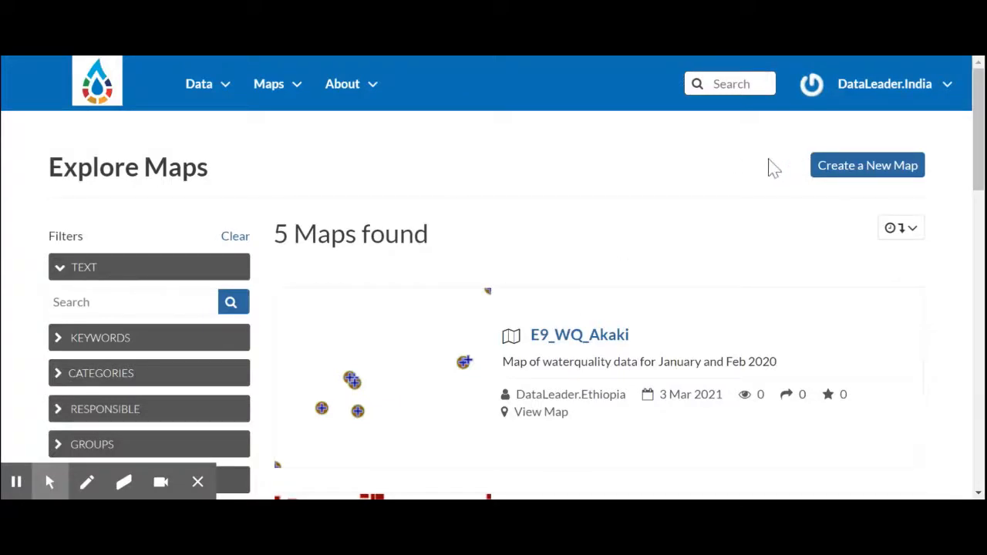
Step: Create a new map, search the layer catalog for ITT and add the 202002_I4_WQ_ITT_S001 layer
{"action": "left_click", "coordinate": [869, 170]}
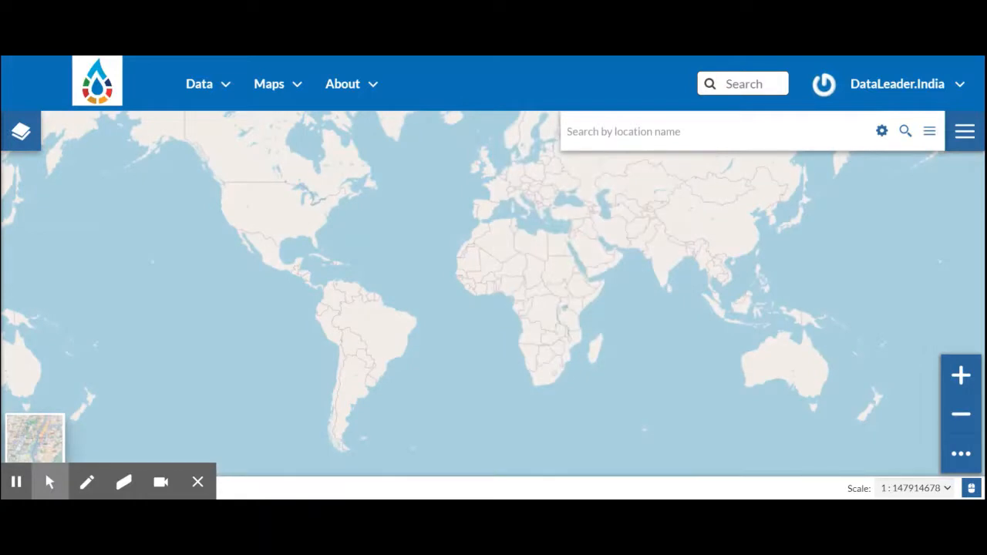
{"action": "left_click", "coordinate": [19, 135]}
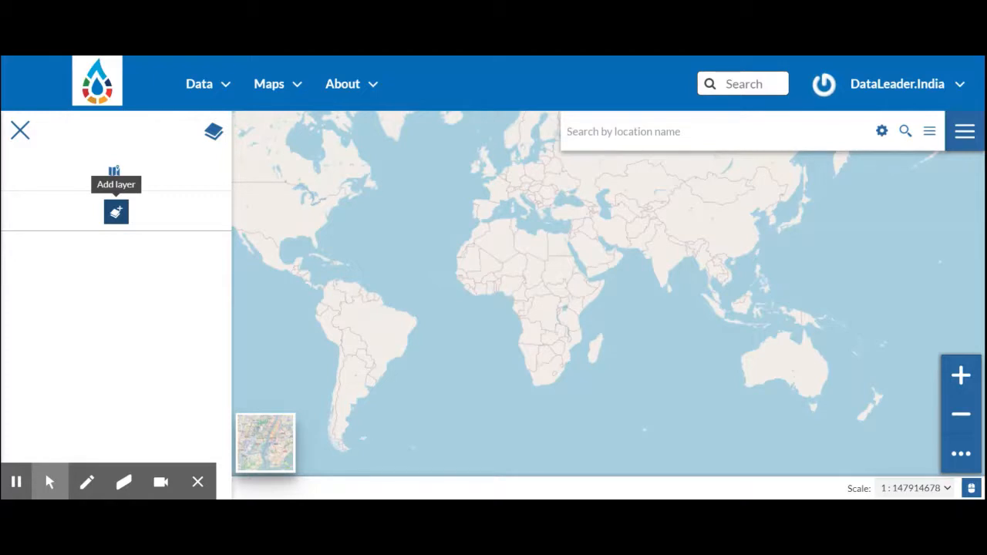
{"action": "left_click", "coordinate": [119, 220]}
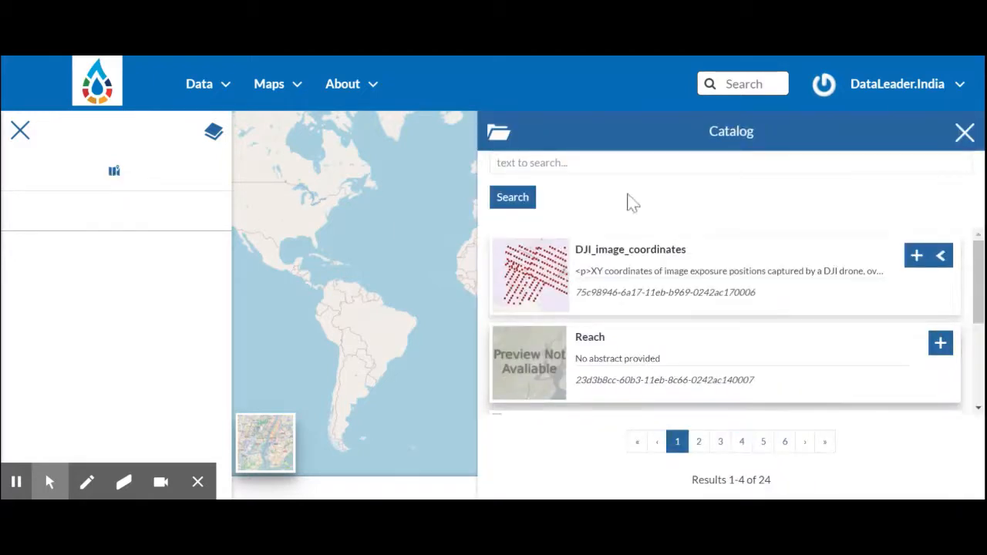
{"action": "left_click", "coordinate": [636, 163]}
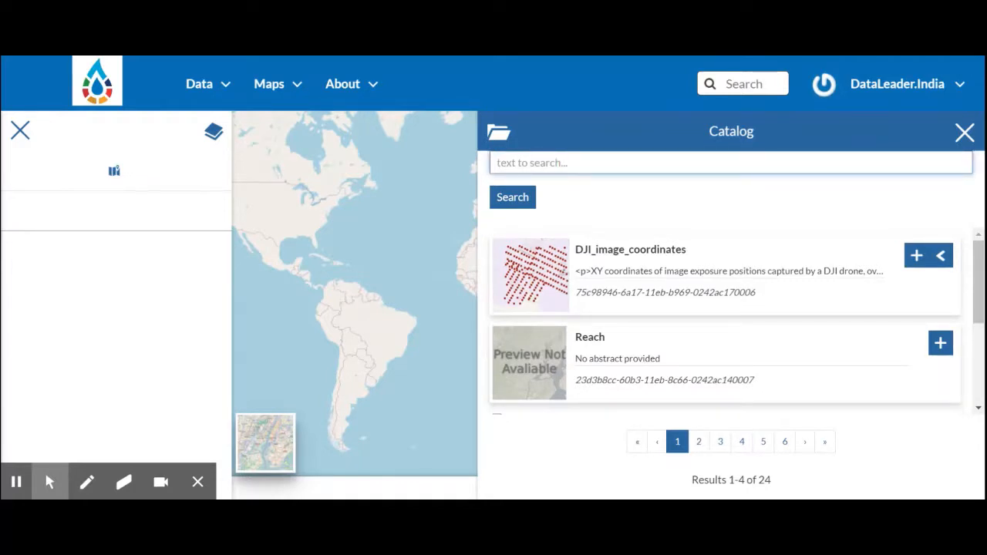
{"action": "type", "text": "ITT"}
{"action": "key", "text": "Return"}
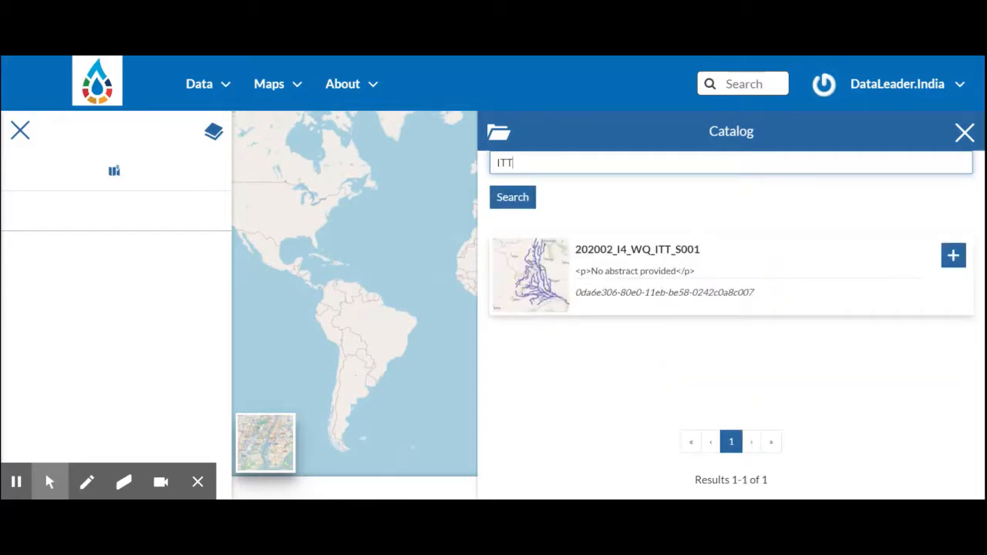
{"action": "left_click", "coordinate": [953, 257]}
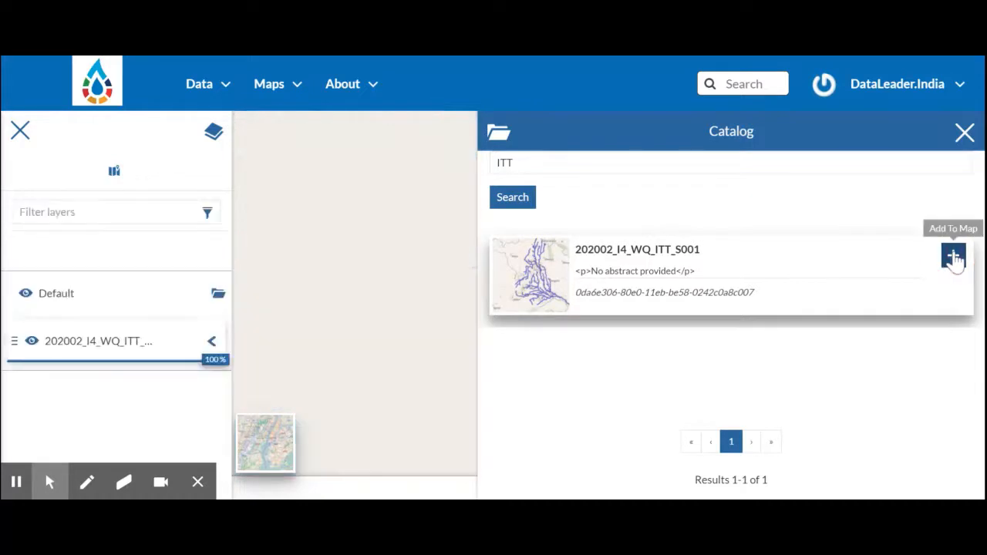
Step: Search the catalog for monito, add the MonitoringpointIndia layer to the map and close the catalog
{"action": "left_click", "coordinate": [573, 161]}
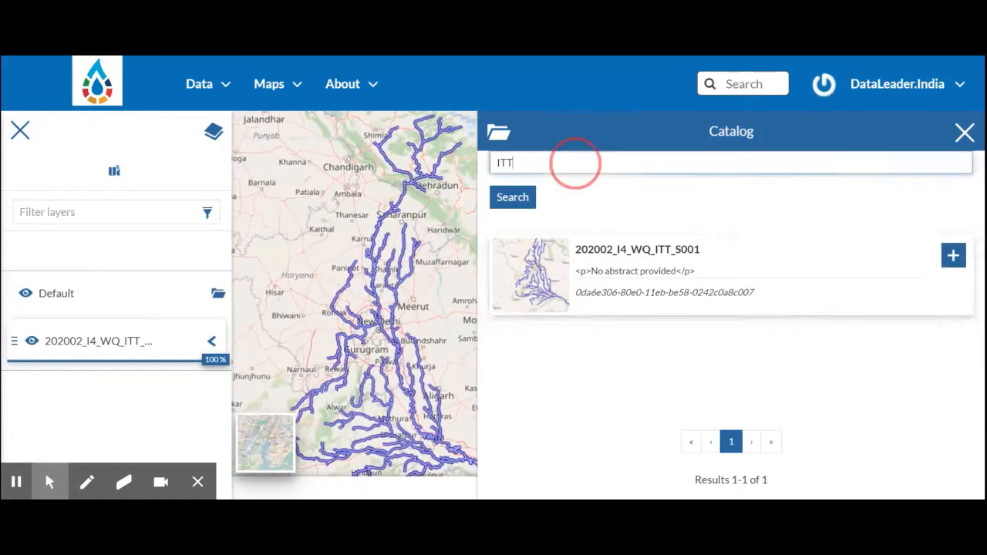
{"action": "key", "text": "BackSpace"}
{"action": "key", "text": "BackSpace"}
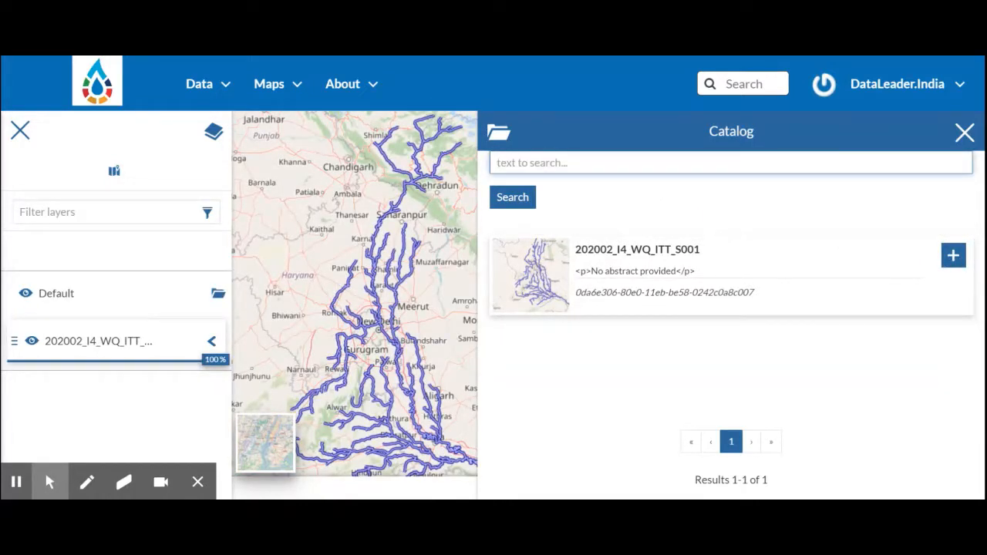
{"action": "type", "text": "monito"}
{"action": "key", "text": "Return"}
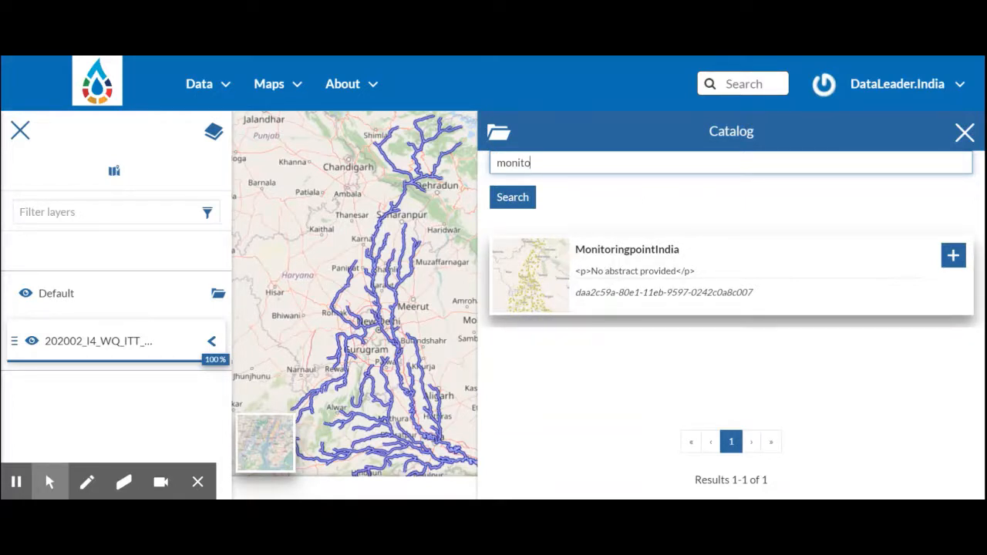
{"action": "left_click", "coordinate": [955, 262]}
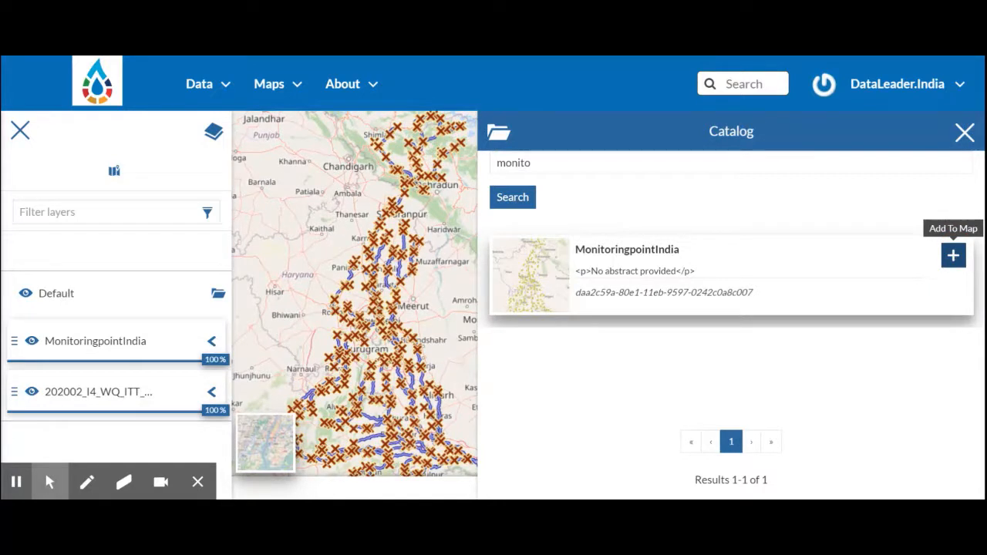
{"action": "left_click", "coordinate": [963, 147]}
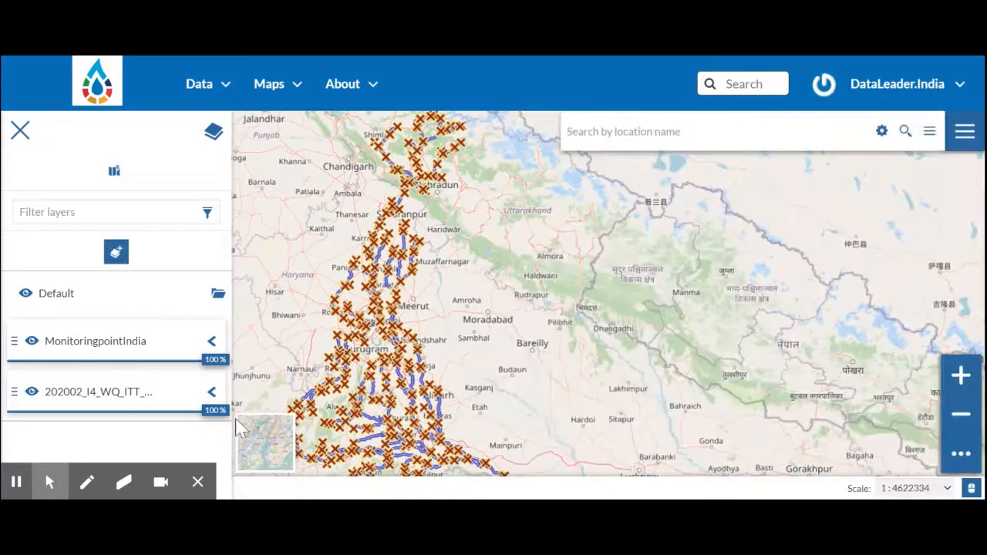
{"action": "left_click_drag", "start_coordinate": [151, 342], "coordinate": [110, 332]}
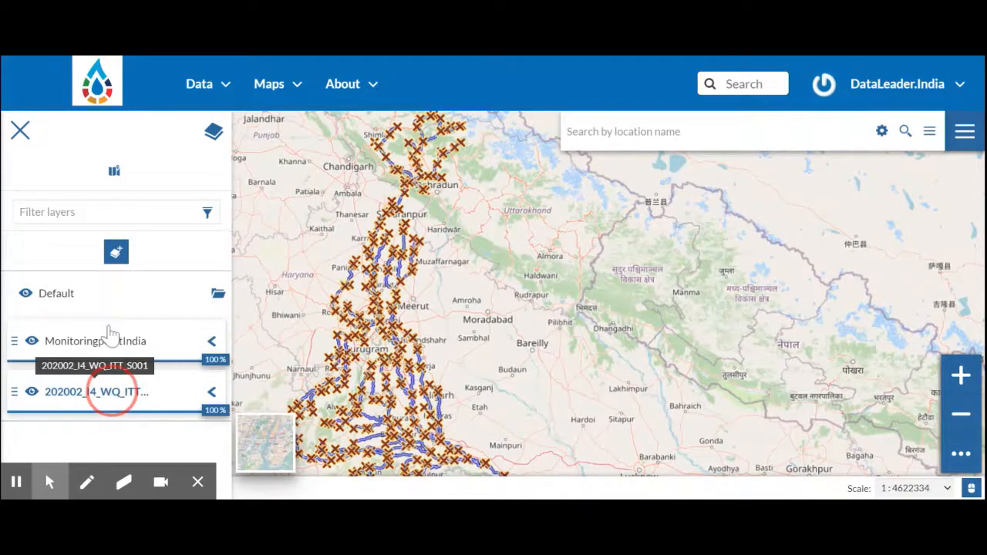
Step: Query a river feature near Meerut, review its attributes in both the MonitoringpointIndia and 202002_I4_WQ_ITT_S001 layers, and close the results
{"action": "left_click", "coordinate": [398, 308]}
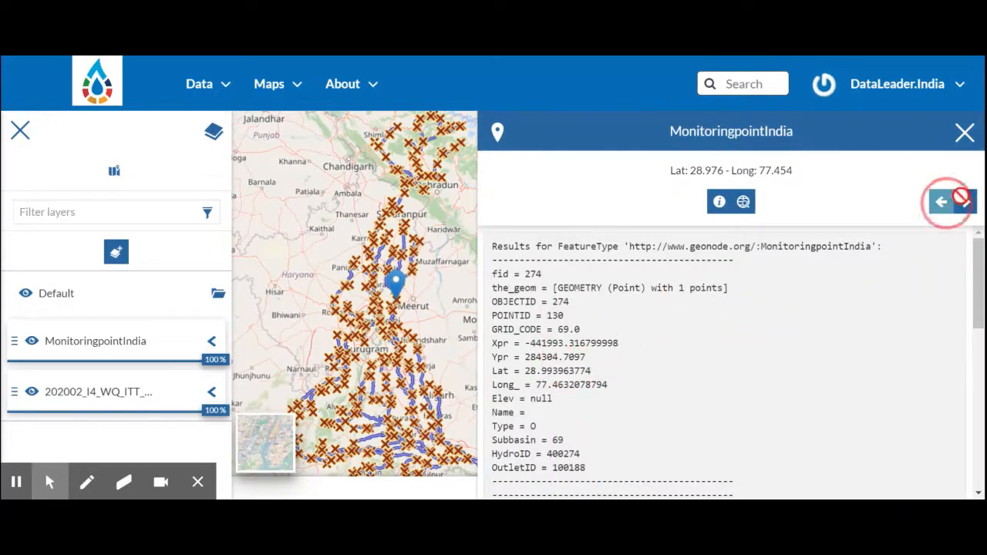
{"action": "left_click", "coordinate": [964, 203]}
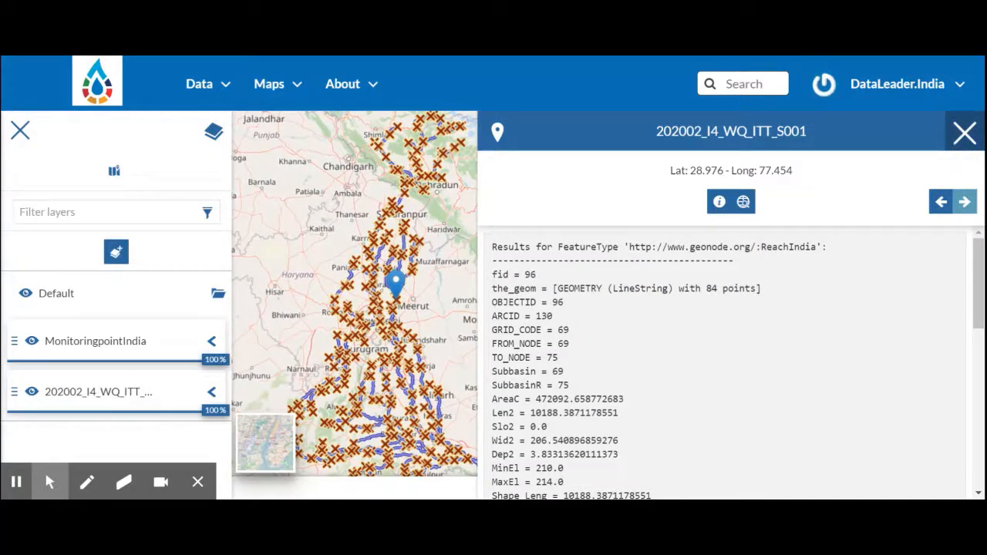
{"action": "left_click", "coordinate": [964, 133]}
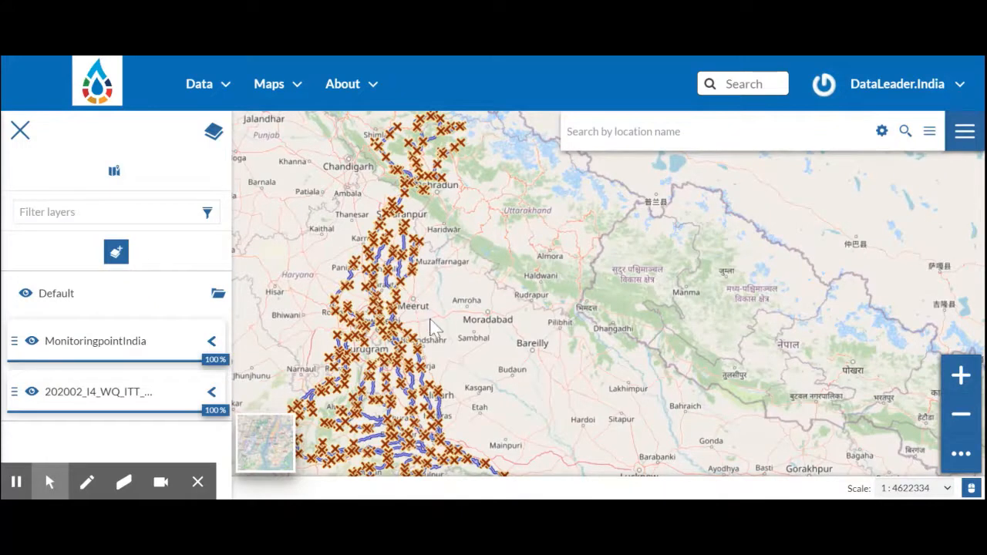
Step: Save the map under the name I4_WQ_ITT with the description "Water Quality monitoring points"
{"action": "left_click_drag", "start_coordinate": [453, 278], "coordinate": [591, 279]}
{"action": "left_click_drag", "start_coordinate": [567, 328], "coordinate": [551, 330]}
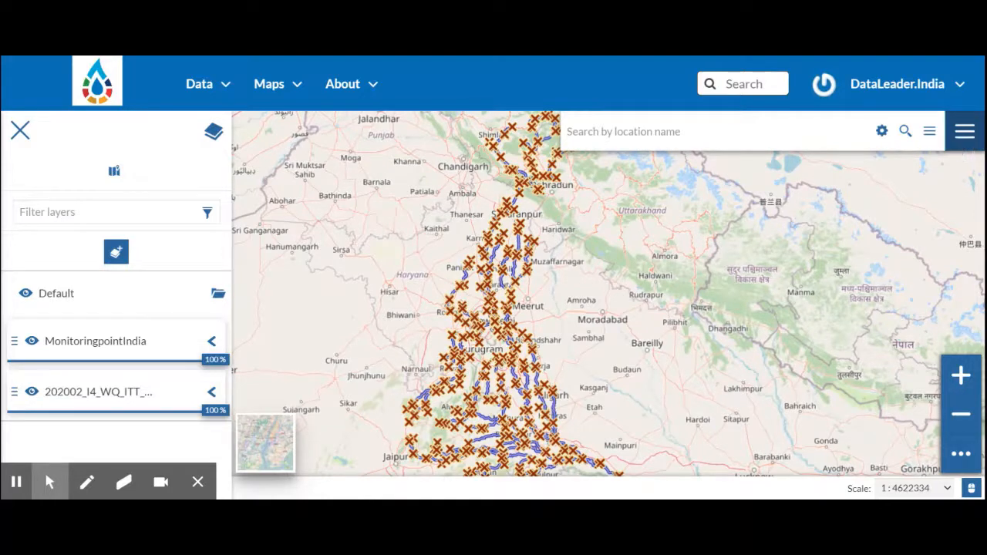
{"action": "left_click", "coordinate": [964, 135]}
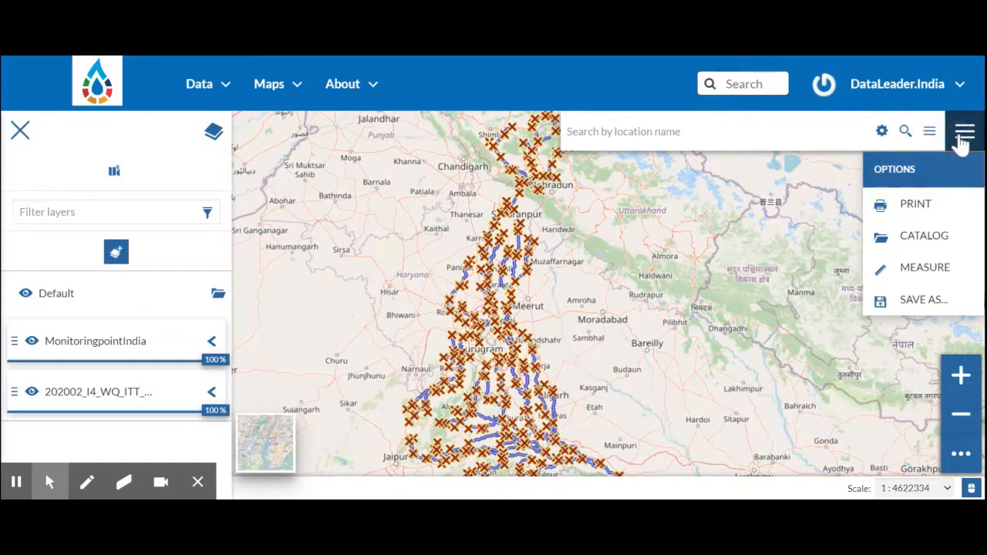
{"action": "left_click", "coordinate": [897, 301]}
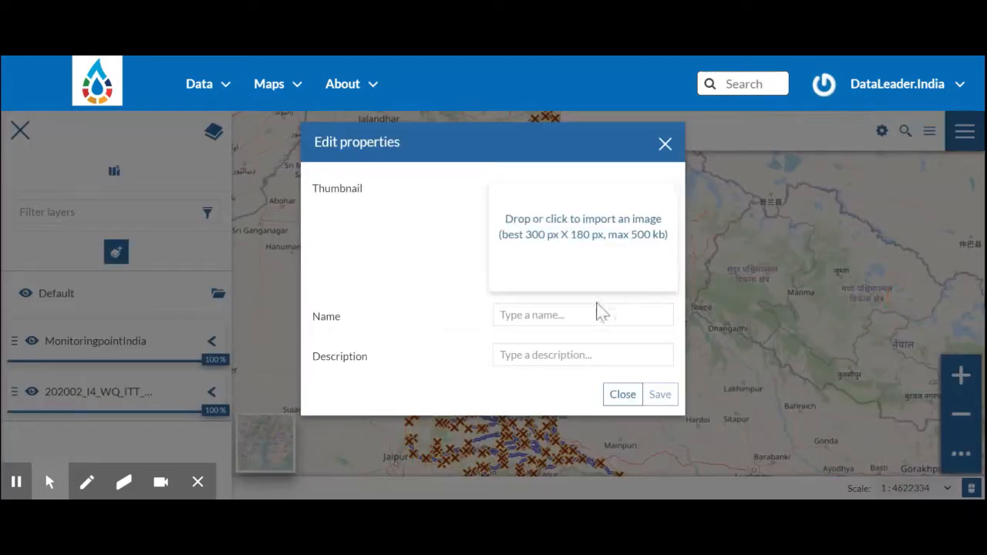
{"action": "left_click", "coordinate": [594, 314]}
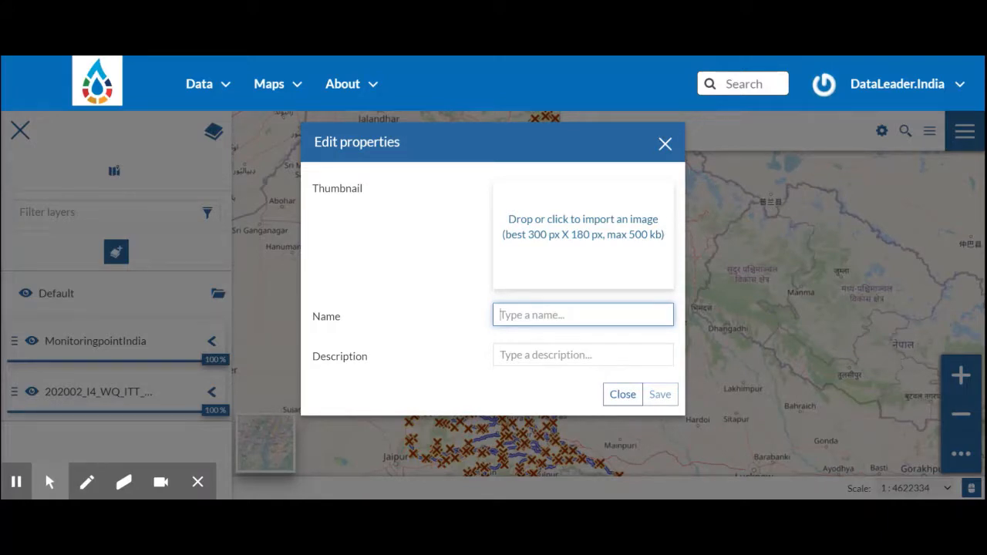
{"action": "type", "text": "I"}
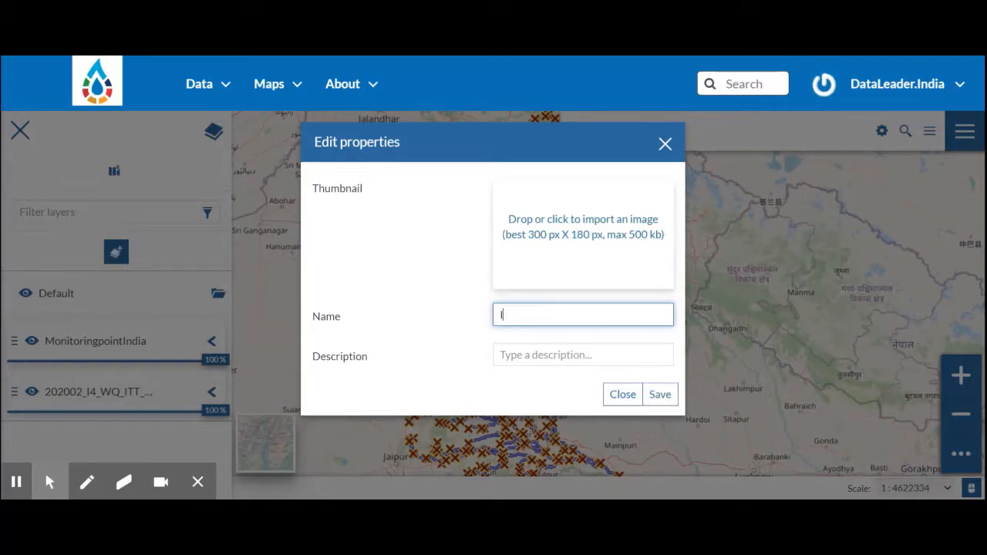
{"action": "type", "text": "4_WQ_ITT"}
{"action": "left_click", "coordinate": [523, 353]}
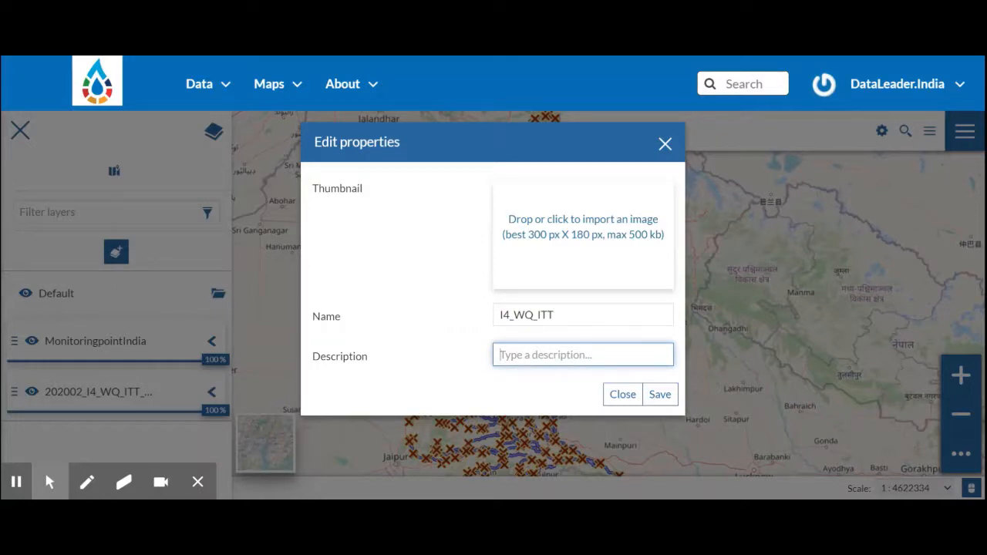
{"action": "type", "text": "Water Quali"}
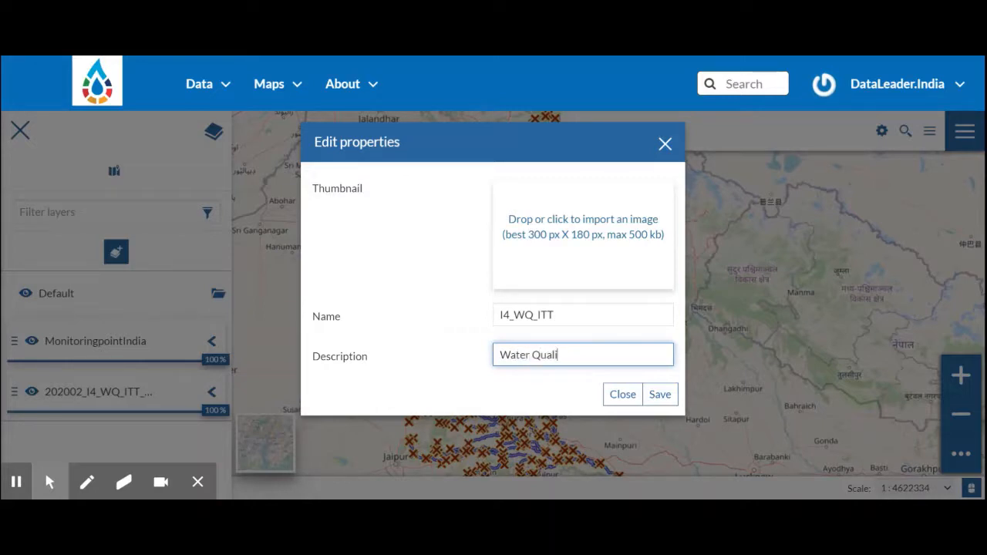
{"action": "type", "text": "ty monitoring points"}
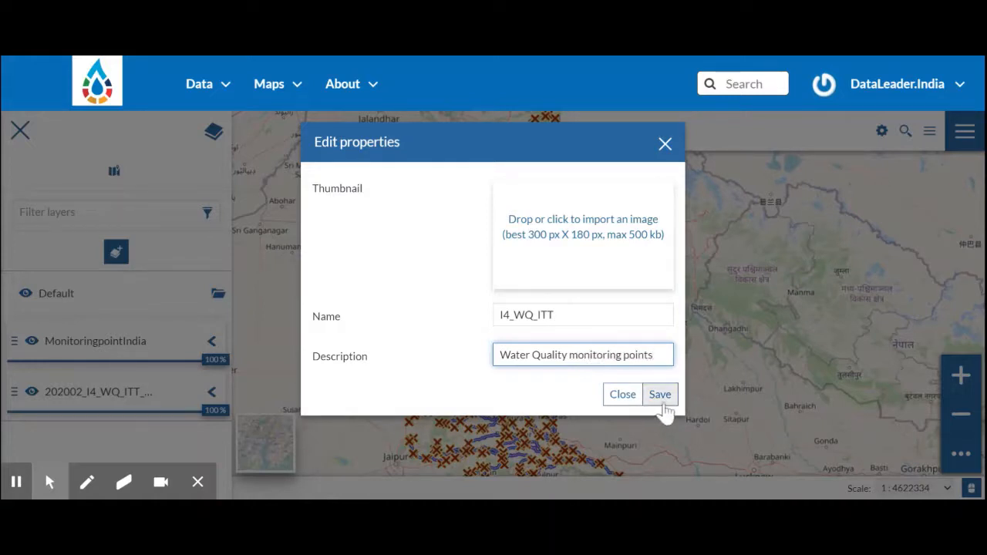
{"action": "left_click", "coordinate": [662, 396]}
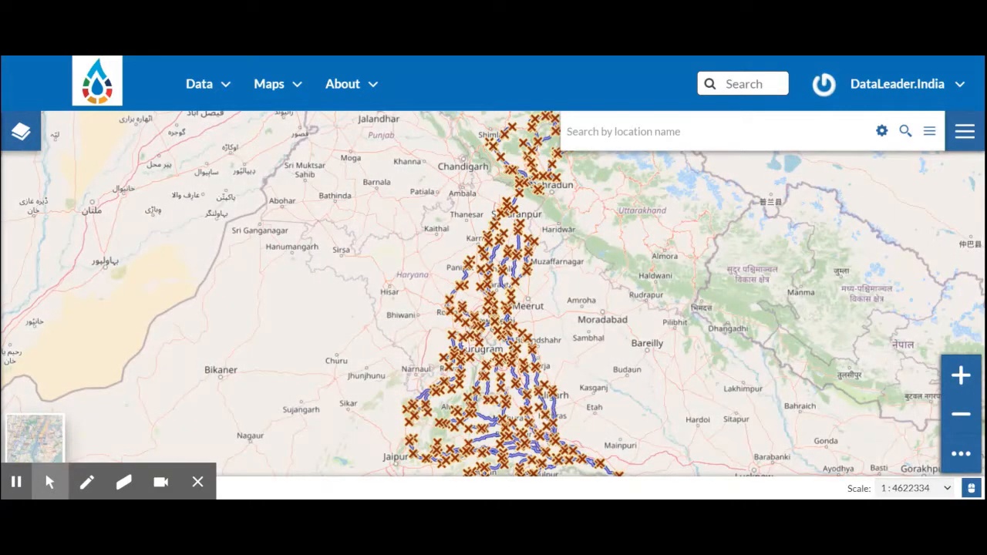
Step: Return to the portal's maps list and look over the I4_WQ_ITT entry and the maps below it
{"action": "left_click", "coordinate": [282, 84]}
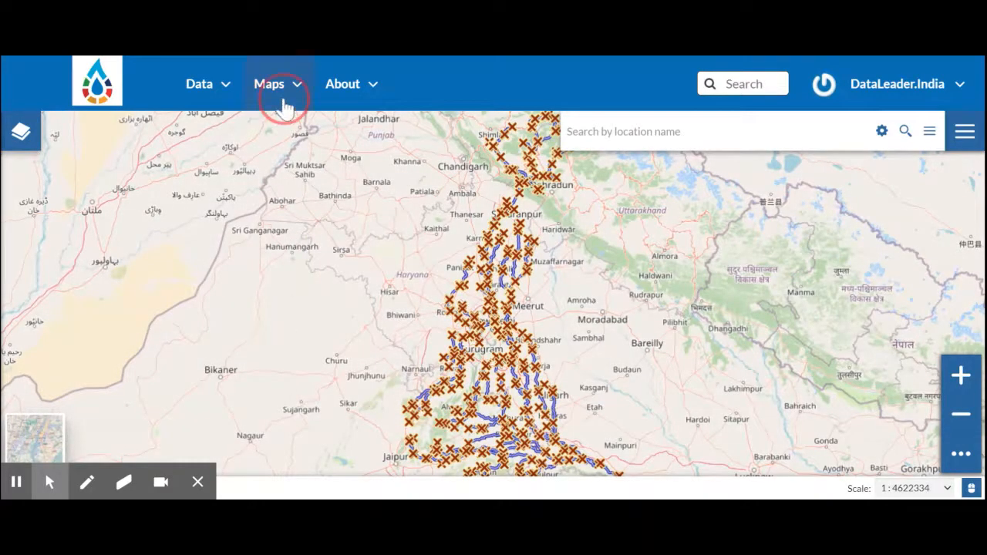
{"action": "left_click", "coordinate": [284, 130]}
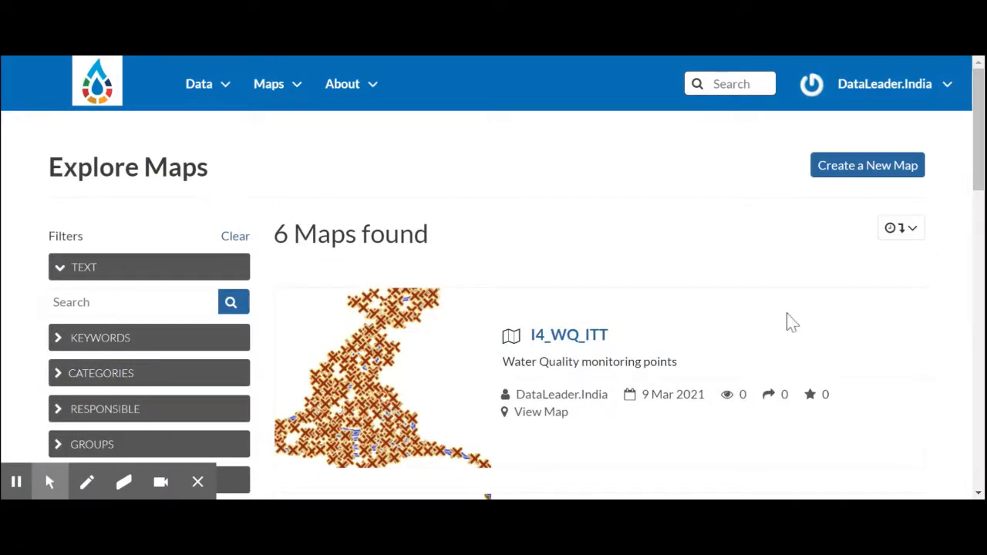
{"action": "left_click_drag", "start_coordinate": [978, 144], "coordinate": [978, 176]}
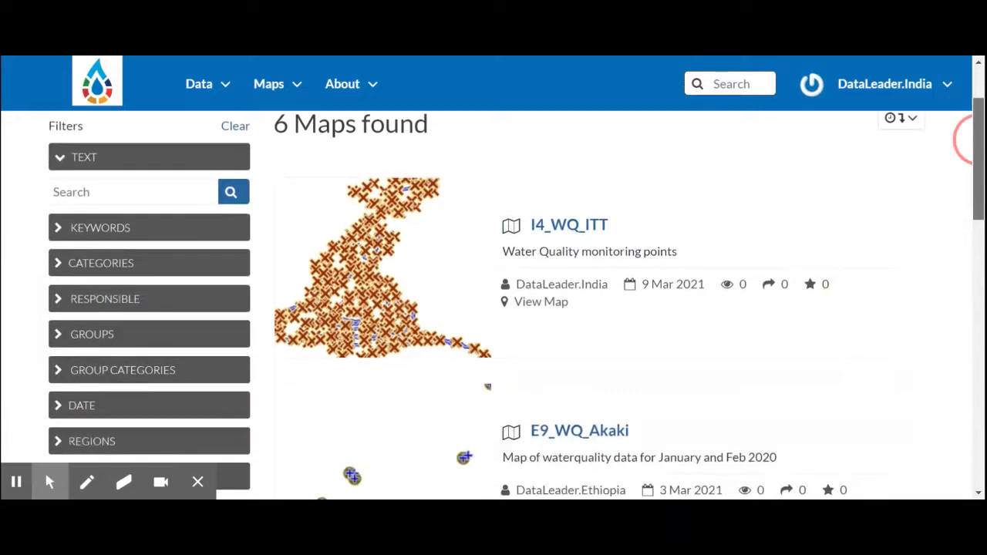
{"action": "scroll", "coordinate": [964, 139], "scroll_direction": "up", "scroll_amount": 2}
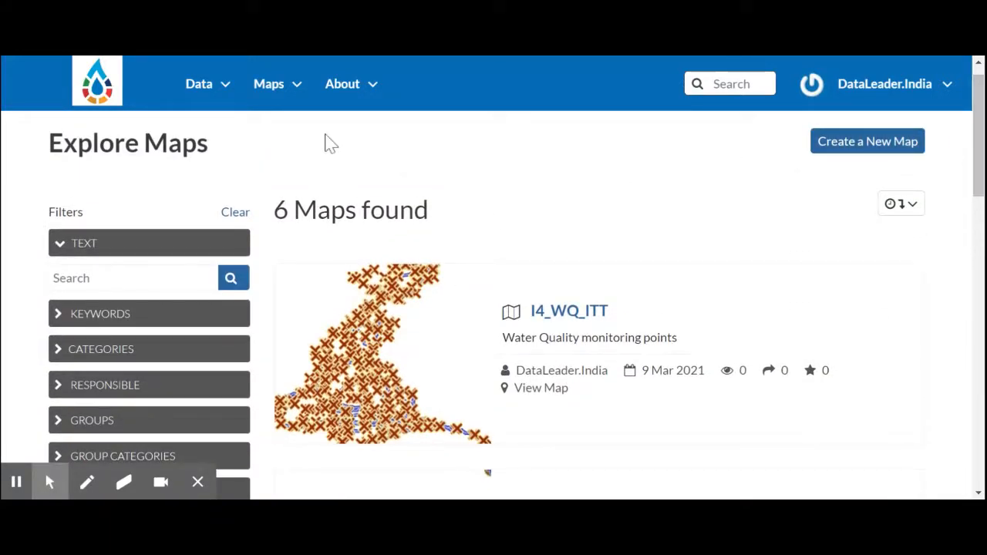
Step: Open the portal's documents list and review the listed video and spreadsheet documents with their details and filters
{"action": "left_click", "coordinate": [219, 98]}
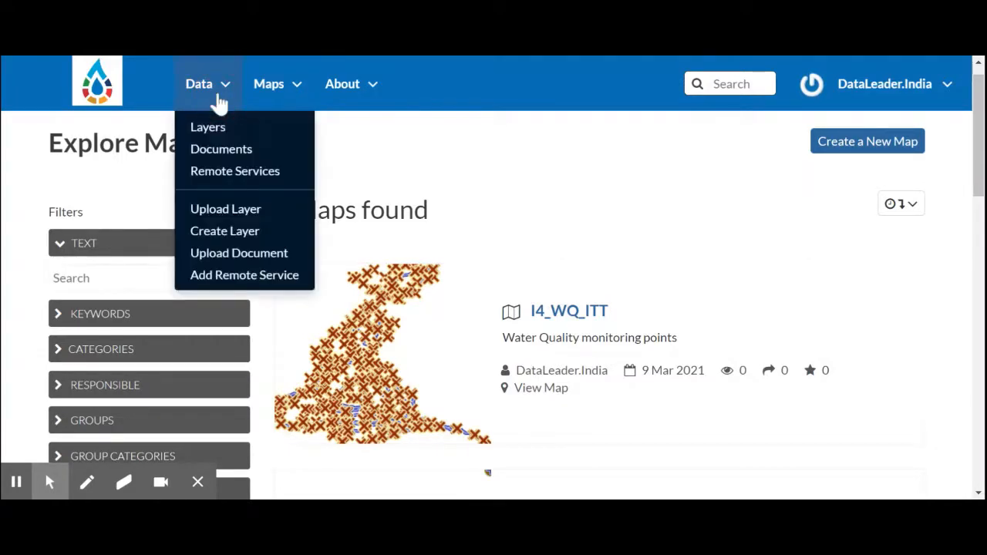
{"action": "left_click", "coordinate": [223, 150]}
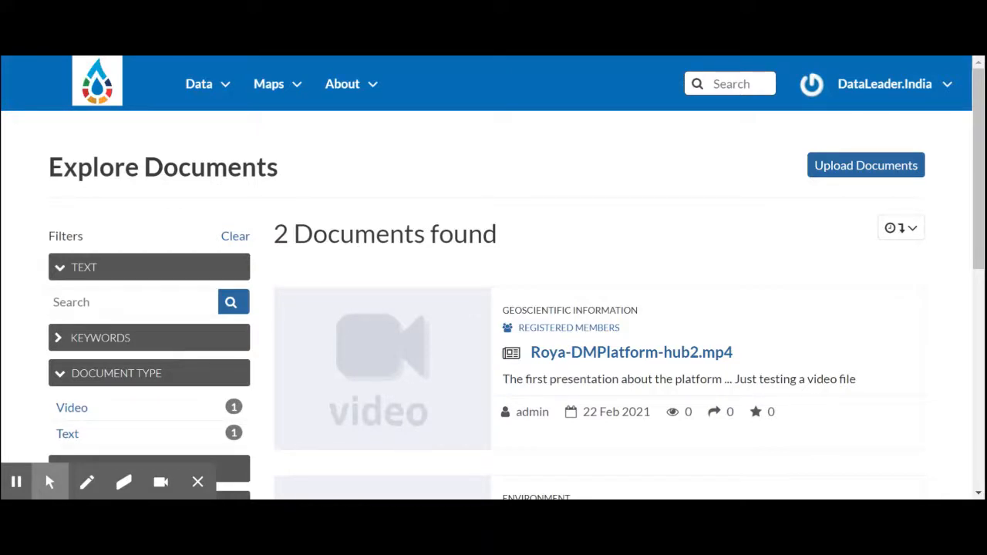
{"action": "left_click", "coordinate": [974, 141]}
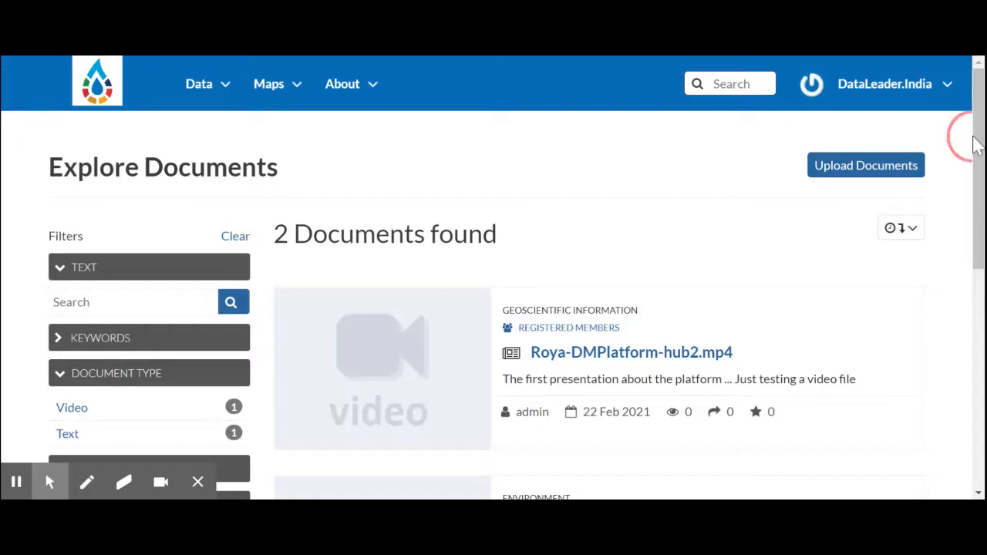
{"action": "left_click_drag", "start_coordinate": [973, 140], "coordinate": [979, 224]}
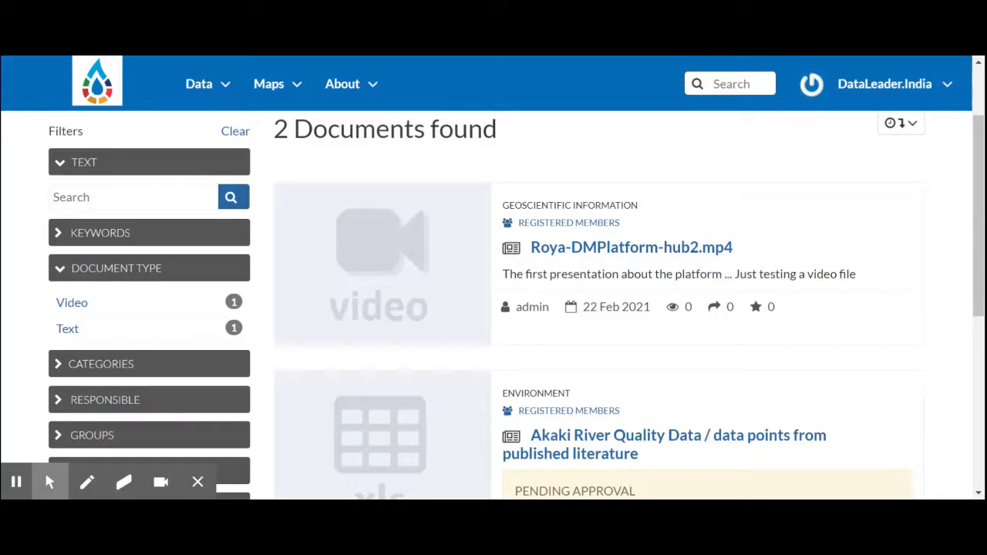
{"action": "left_click", "coordinate": [978, 236]}
{"action": "left_click", "coordinate": [978, 302]}
{"action": "left_click", "coordinate": [978, 303]}
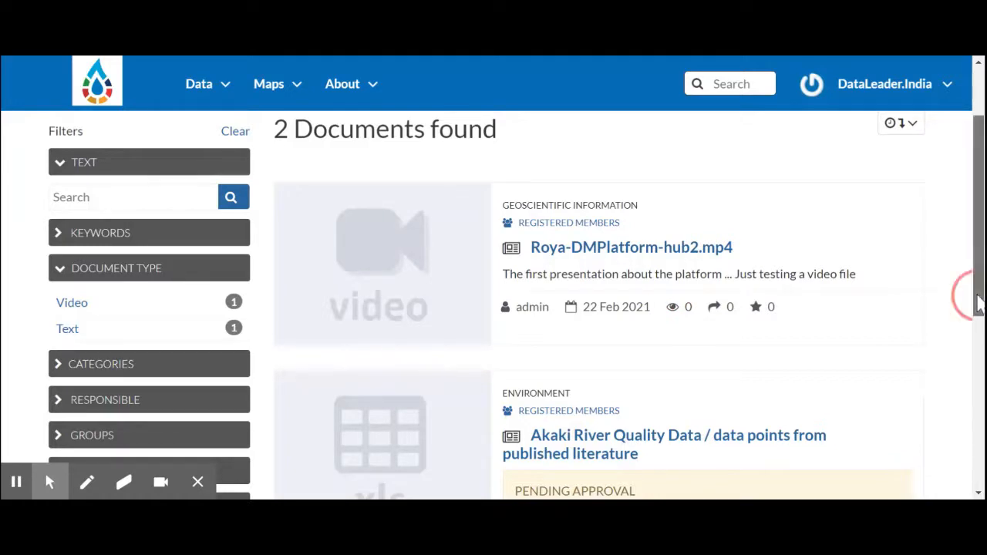
{"action": "mouse_move", "coordinate": [979, 293]}
{"action": "left_mouse_down"}
{"action": "mouse_move", "coordinate": [983, 380]}
{"action": "mouse_move", "coordinate": [977, 289]}
{"action": "left_mouse_up"}
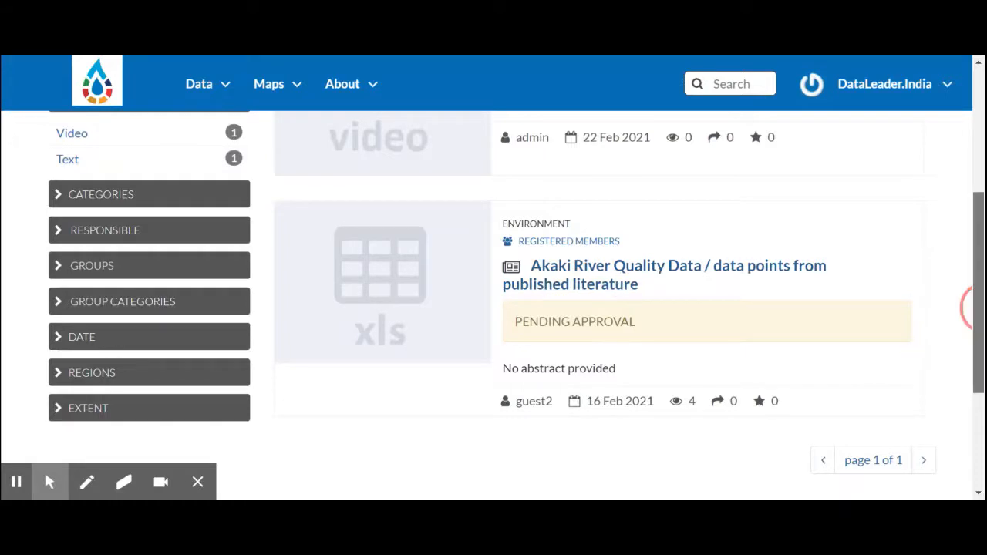
{"action": "scroll", "coordinate": [979, 312], "scroll_direction": "up", "scroll_amount": 4}
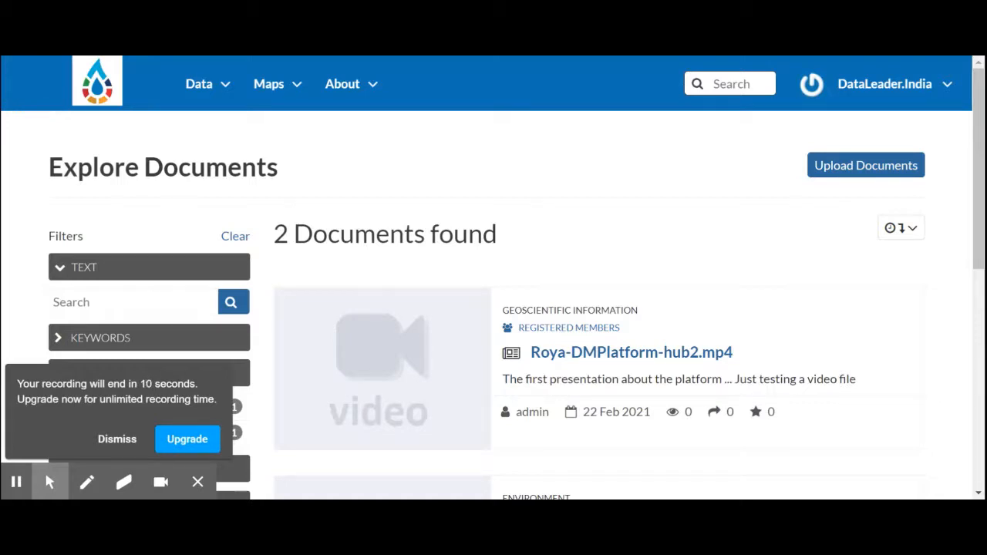
{"action": "left_click", "coordinate": [216, 98]}
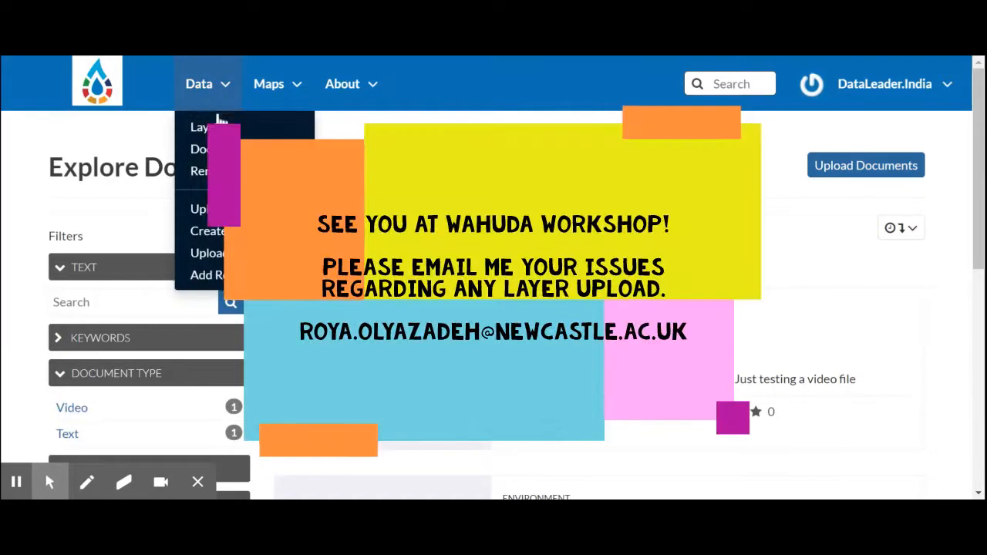
{"action": "left_click", "coordinate": [214, 113]}
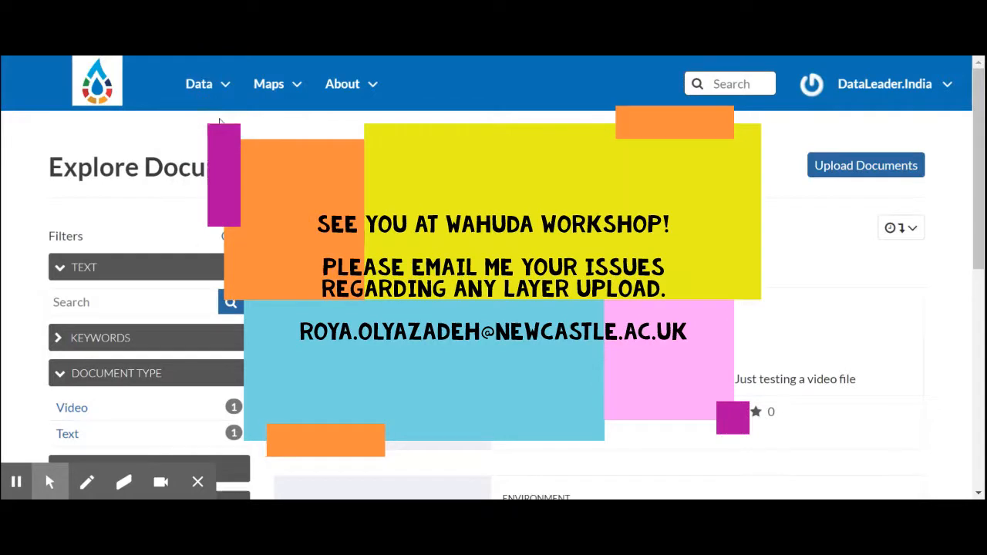